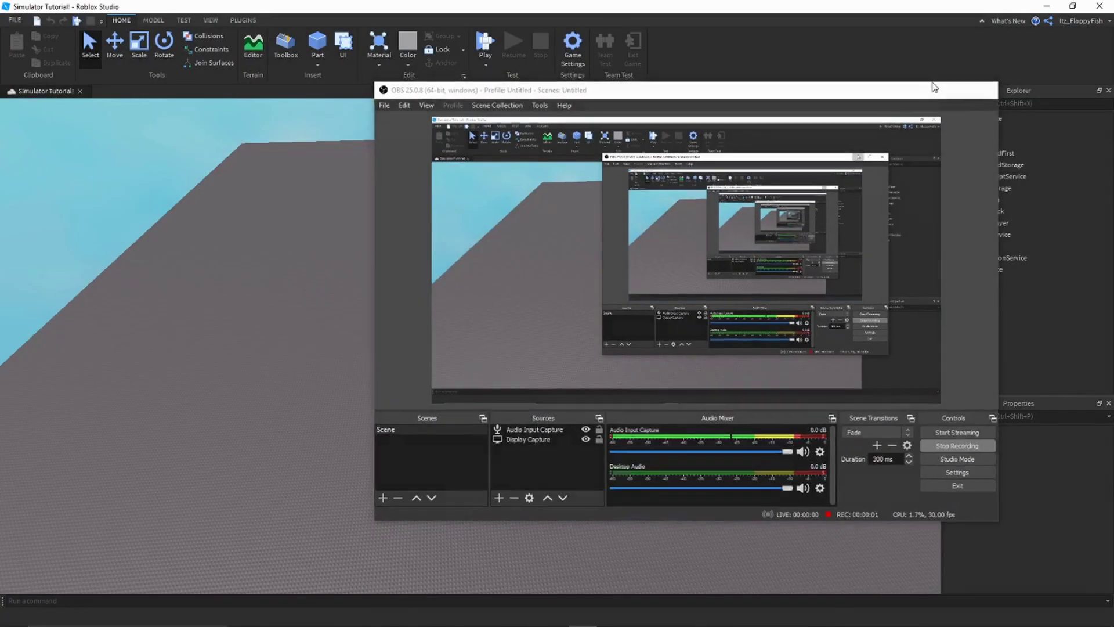
pyautogui.click(932, 81)
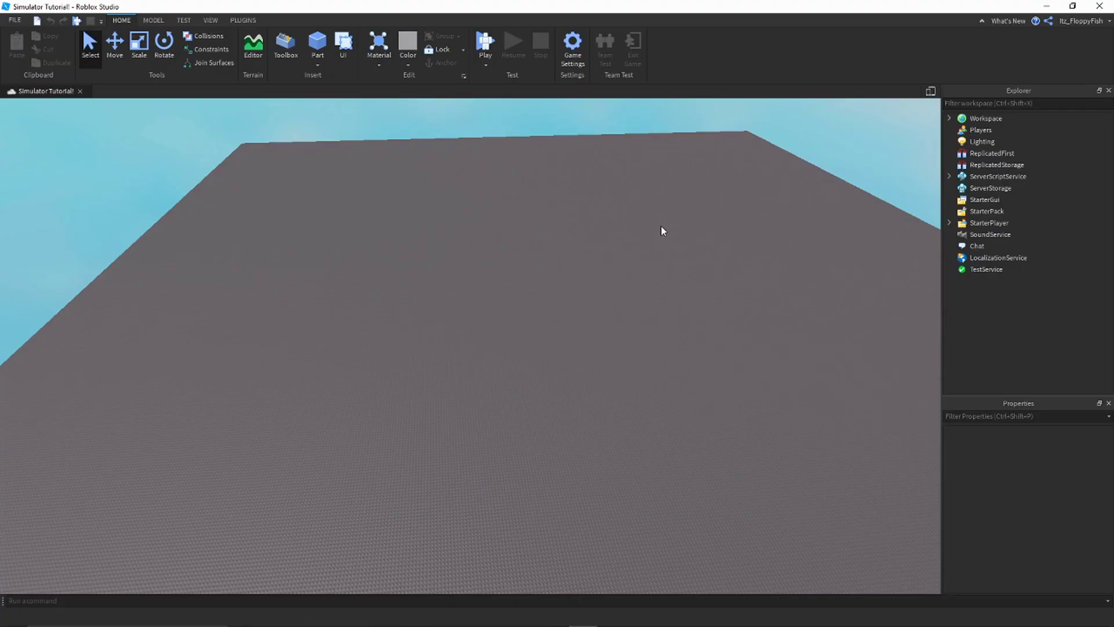
pyautogui.moveTo(661, 227); pyautogui.dragTo(660, 225, button='right')
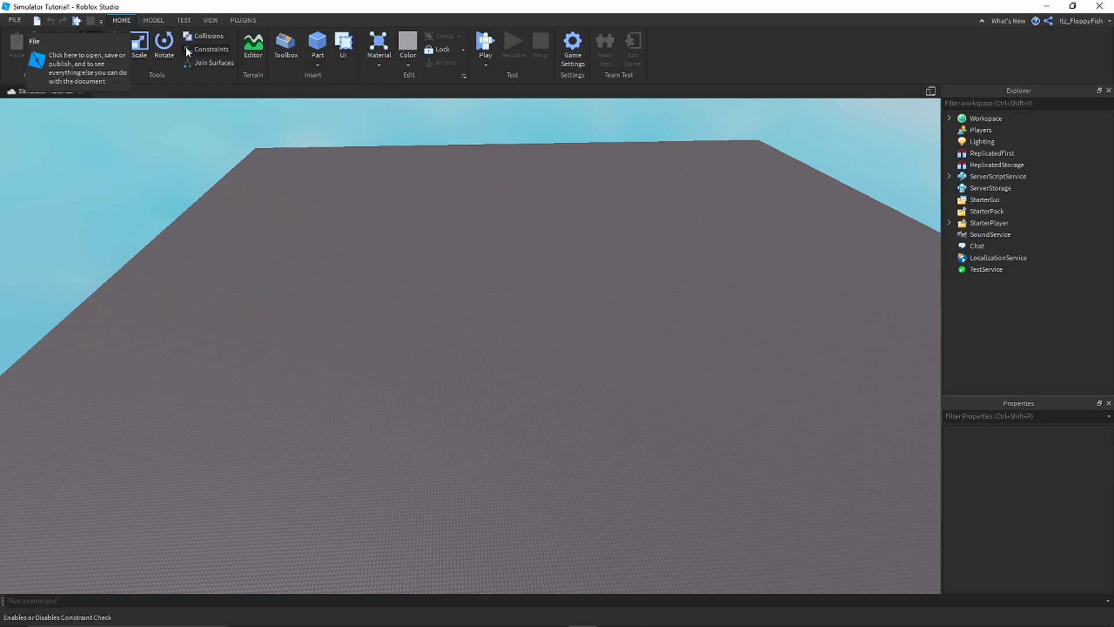
pyautogui.click(217, 23)
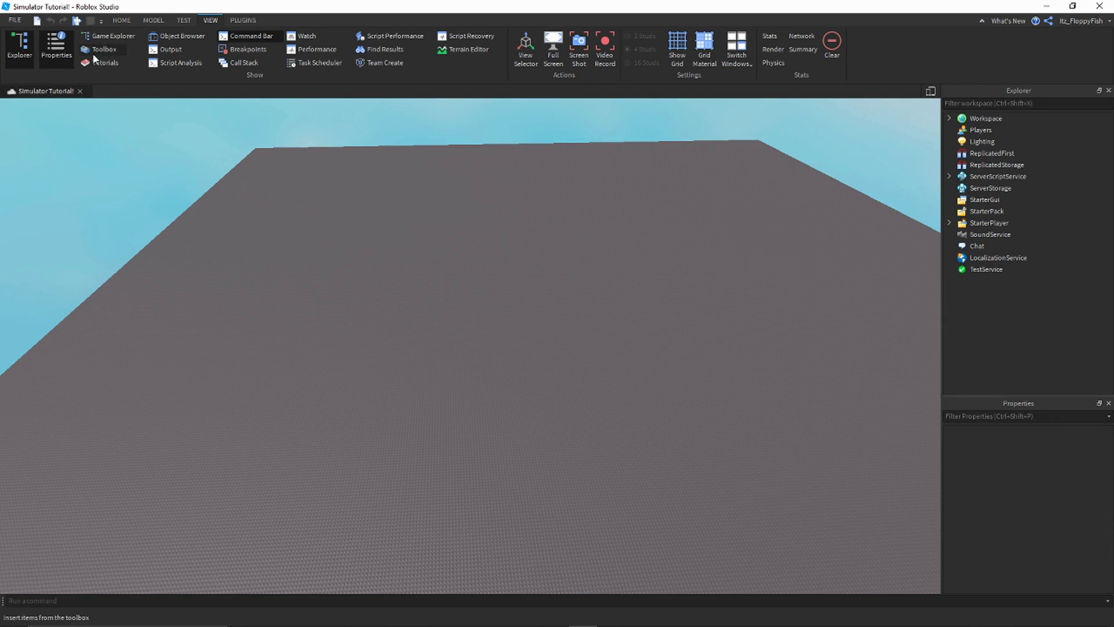
pyautogui.click(121, 22)
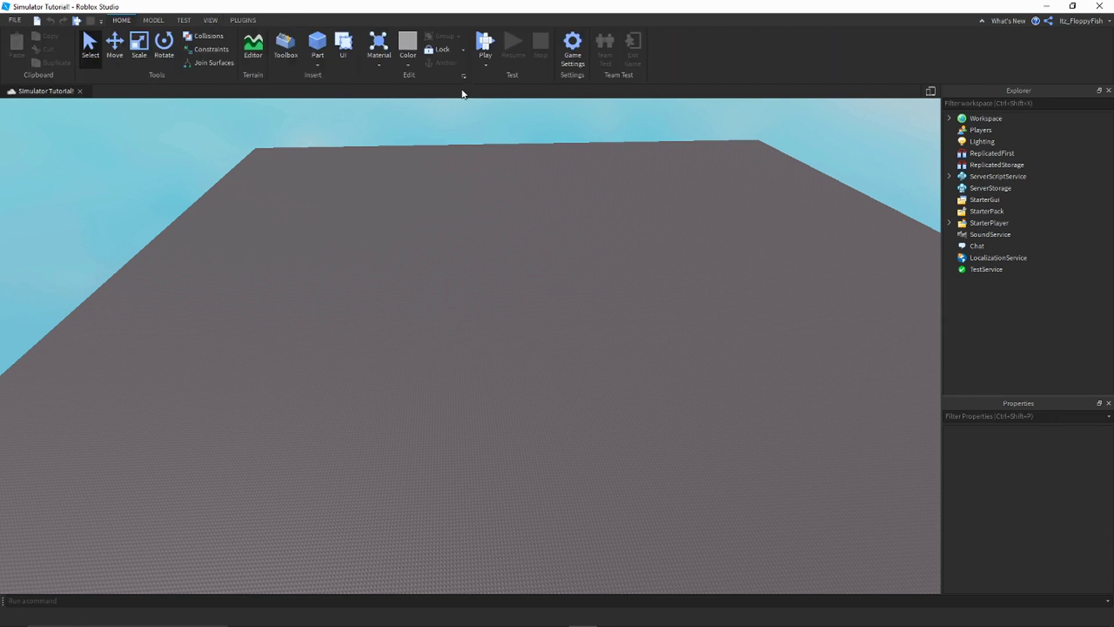
# - Insert a cylinder part on the baseplate
pyautogui.click(318, 64)
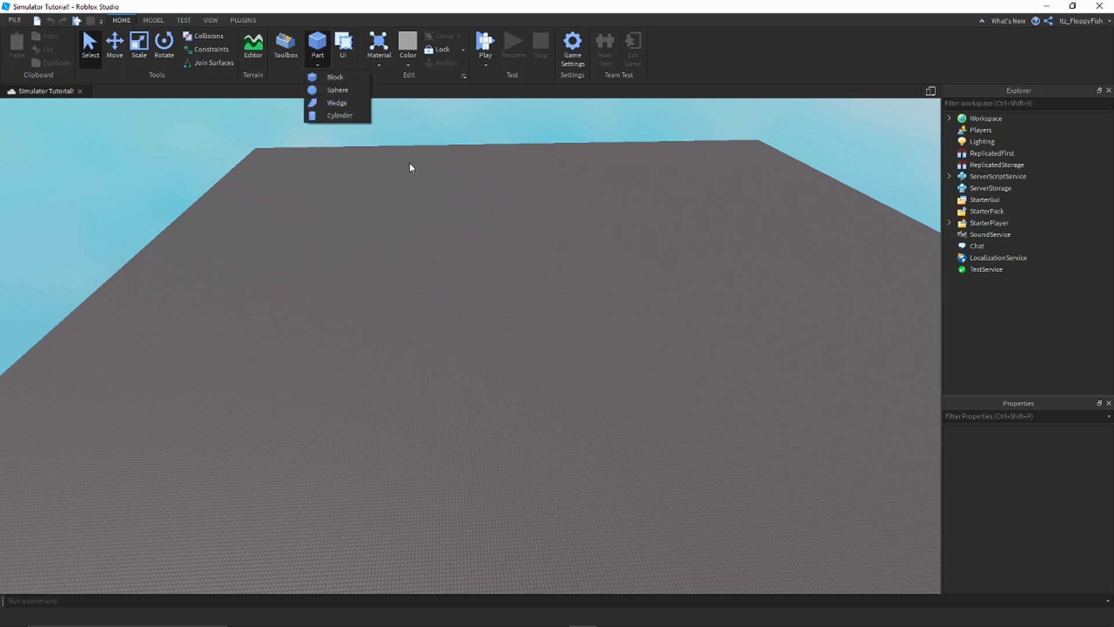
pyautogui.click(339, 116)
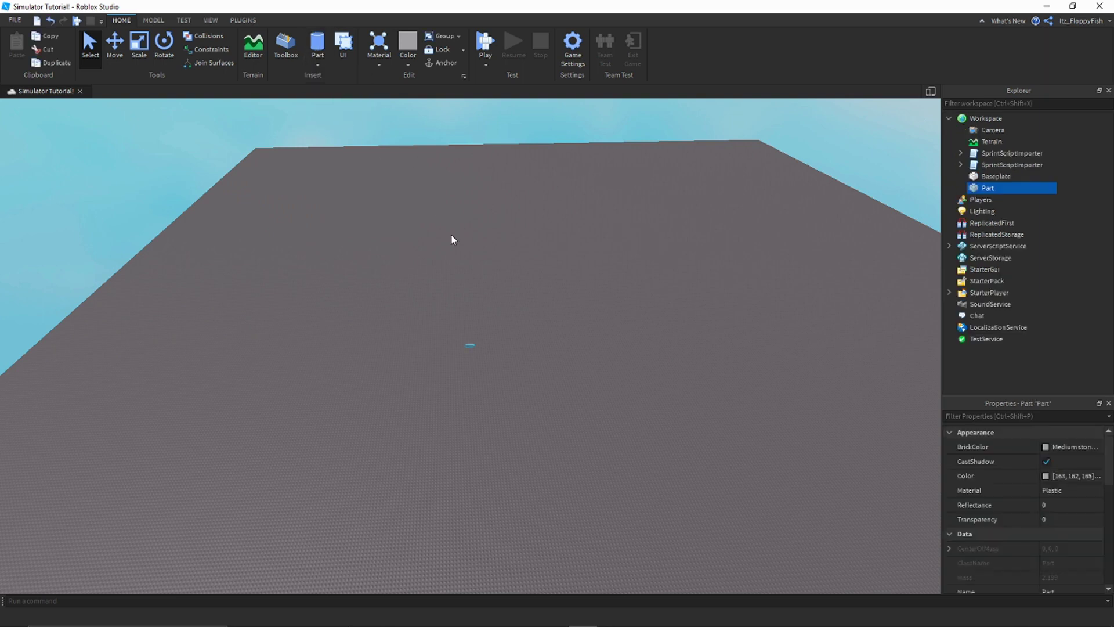
pyautogui.press('w')
pyautogui.click(137, 50)
pyautogui.moveTo(406, 260); pyautogui.dragTo(402, 259, button='right')
pyautogui.scroll(6, 445, 284)
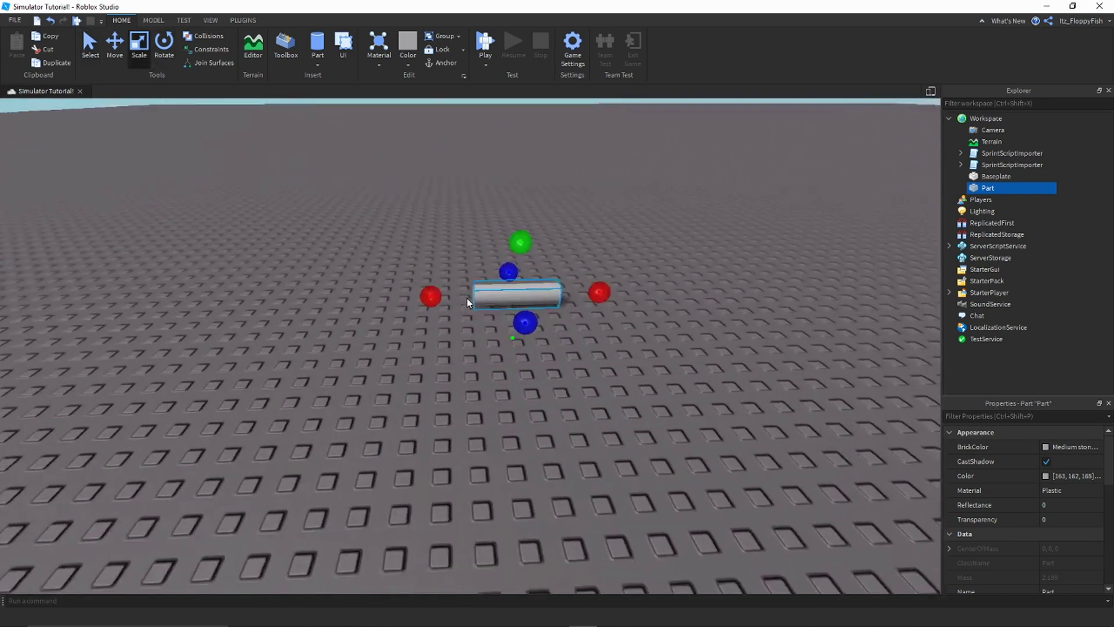
# - Rotate the cylinder so that it stands upright on the baseplate
pyautogui.moveTo(468, 301); pyautogui.dragTo(467, 302, button='right')
pyautogui.press('w')
pyautogui.press('d')
pyautogui.moveTo(357, 279); pyautogui.dragTo(358, 278, button='right')
pyautogui.click(169, 50)
pyautogui.moveTo(316, 189); pyautogui.dragTo(316, 188, button='right')
pyautogui.moveTo(542, 219); pyautogui.dragTo(696, 359)
pyautogui.press('d')
pyautogui.moveTo(696, 359); pyautogui.dragTo(696, 359, button='right')
pyautogui.scroll(-2, 696, 359)
pyautogui.scroll(2, 576, 323)
pyautogui.moveTo(639, 386); pyautogui.dragTo(639, 402)
# - Scale down the upright cylinder's height to flatten it into a thin disc
pyautogui.click(139, 49)
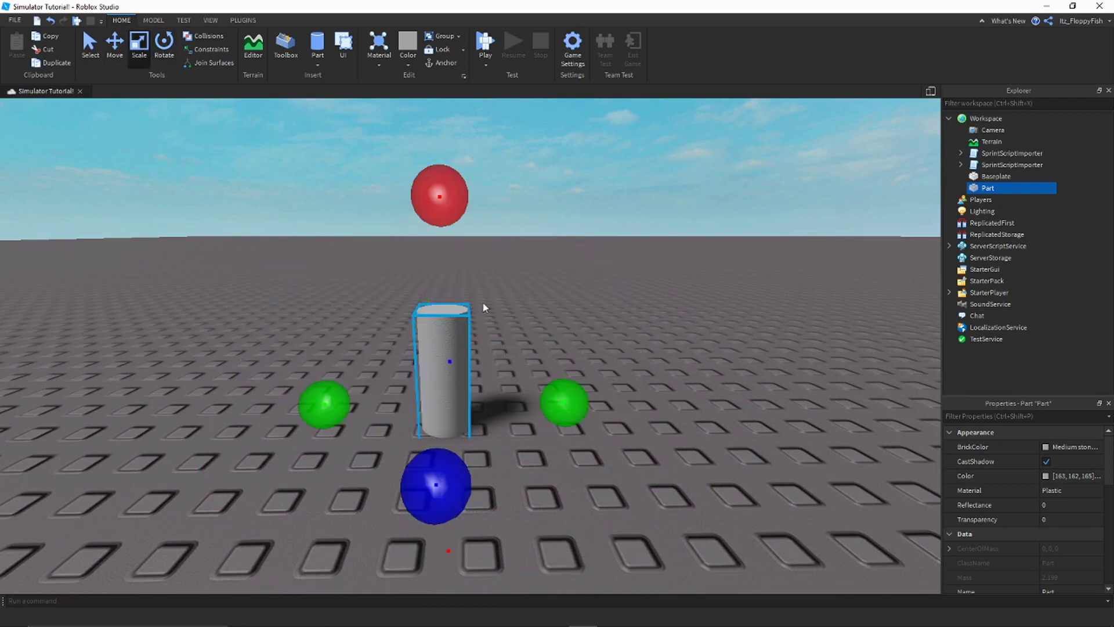
pyautogui.moveTo(482, 305); pyautogui.dragTo(512, 515, button='right')
pyautogui.moveTo(512, 515); pyautogui.dragTo(525, 468)
pyautogui.moveTo(533, 178); pyautogui.dragTo(523, 326)
pyautogui.moveTo(549, 373); pyautogui.dragTo(557, 377, button='right')
pyautogui.scroll(-6, 681, 402)
# - Scale the flattened cylinder outward along both horizontal axes to form a large round platform
pyautogui.moveTo(608, 393); pyautogui.dragTo(693, 426)
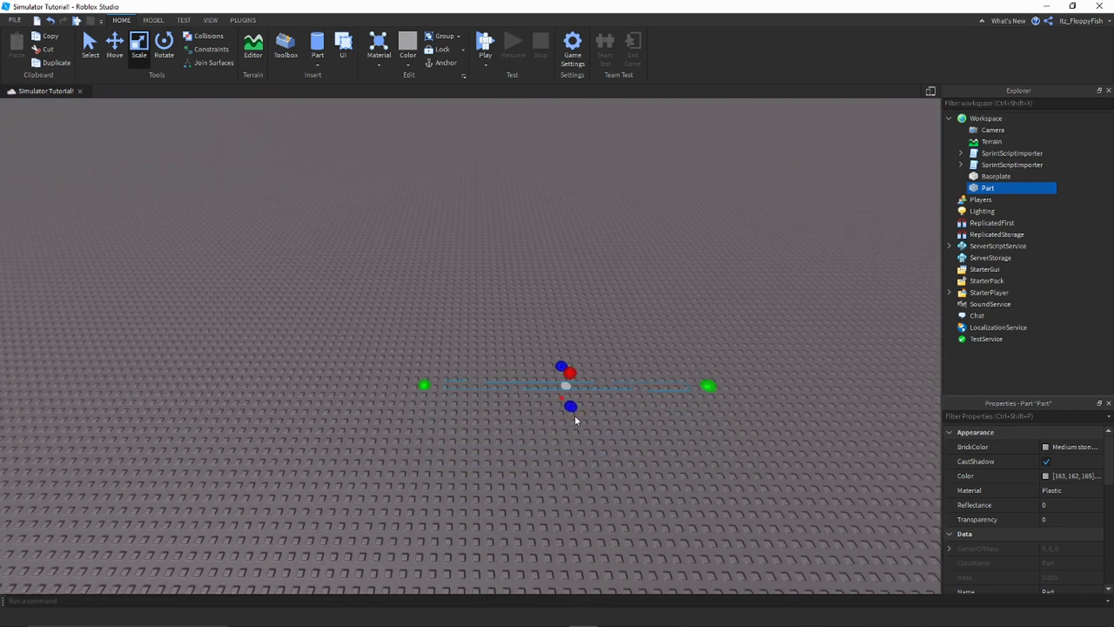
pyautogui.moveTo(575, 417); pyautogui.dragTo(550, 506)
pyautogui.moveTo(550, 506); pyautogui.dragTo(579, 490, button='right')
pyautogui.moveTo(592, 524); pyautogui.dragTo(670, 530)
pyautogui.moveTo(669, 531); pyautogui.dragTo(455, 477, button='right')
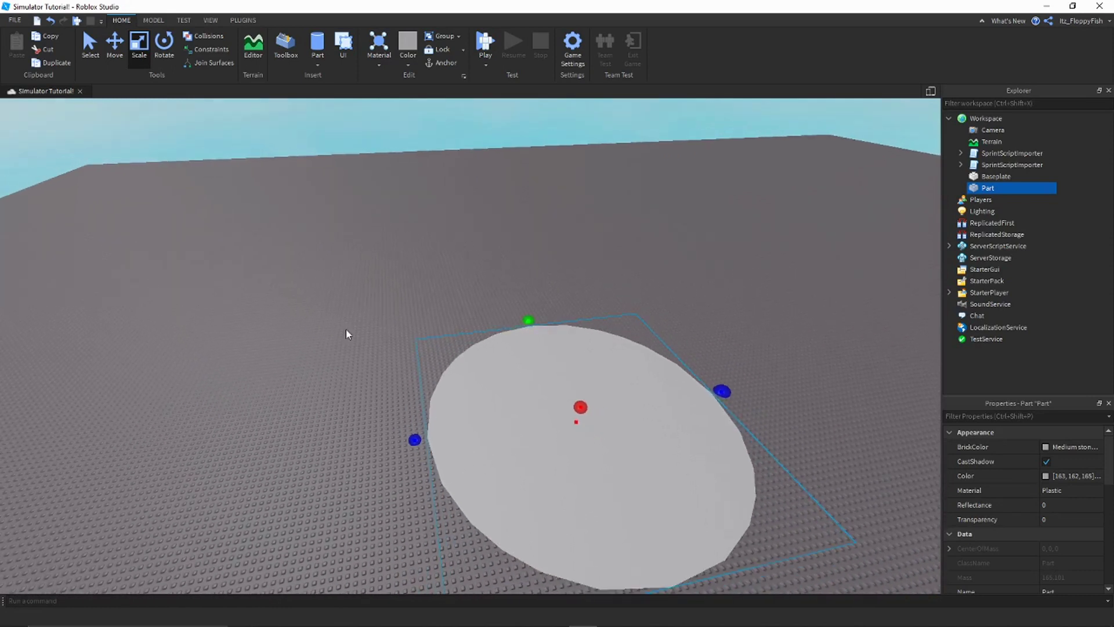
# - Spawn R6 characters beside the platform with the Load Character plugin, keeping its default avatar
pyautogui.click(243, 21)
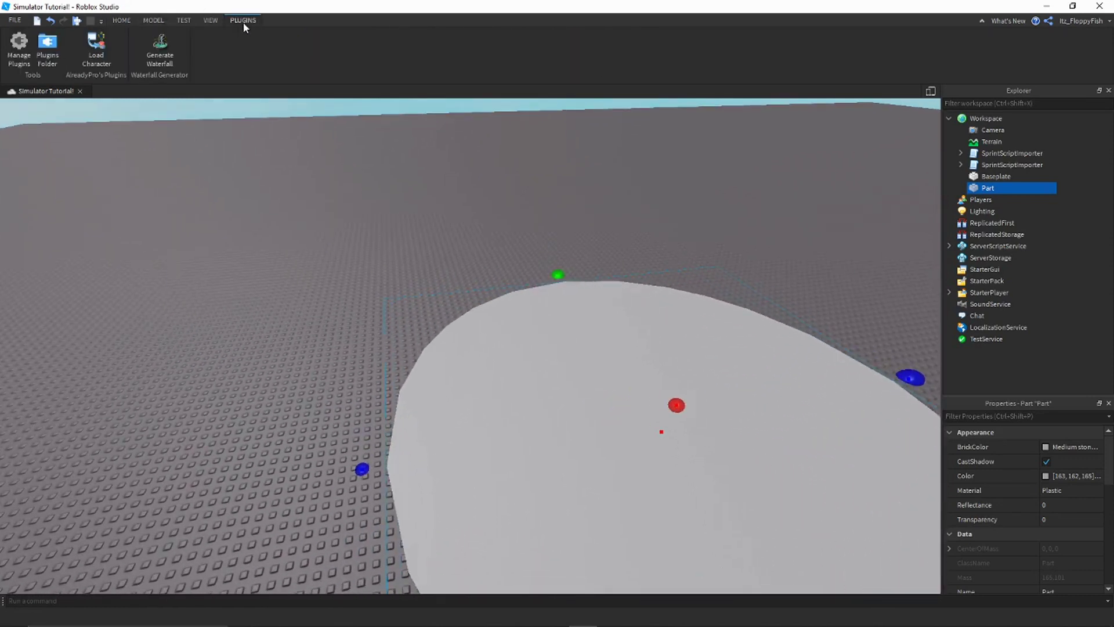
pyautogui.click(93, 52)
pyautogui.click(333, 260)
pyautogui.click(87, 58)
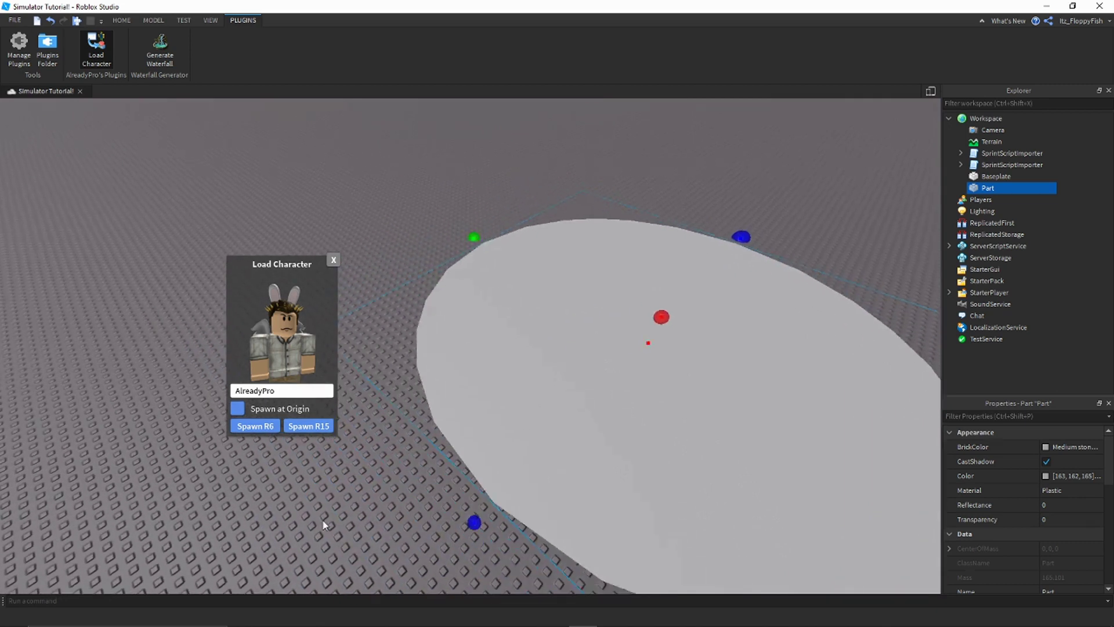
pyautogui.click(250, 428)
pyautogui.click(247, 427)
pyautogui.click(565, 388)
pyautogui.scroll(3, 565, 385)
pyautogui.scroll(-2, 356, 373)
# - Move a spawned character to the edge of the round platform
pyautogui.moveTo(400, 369); pyautogui.dragTo(598, 394)
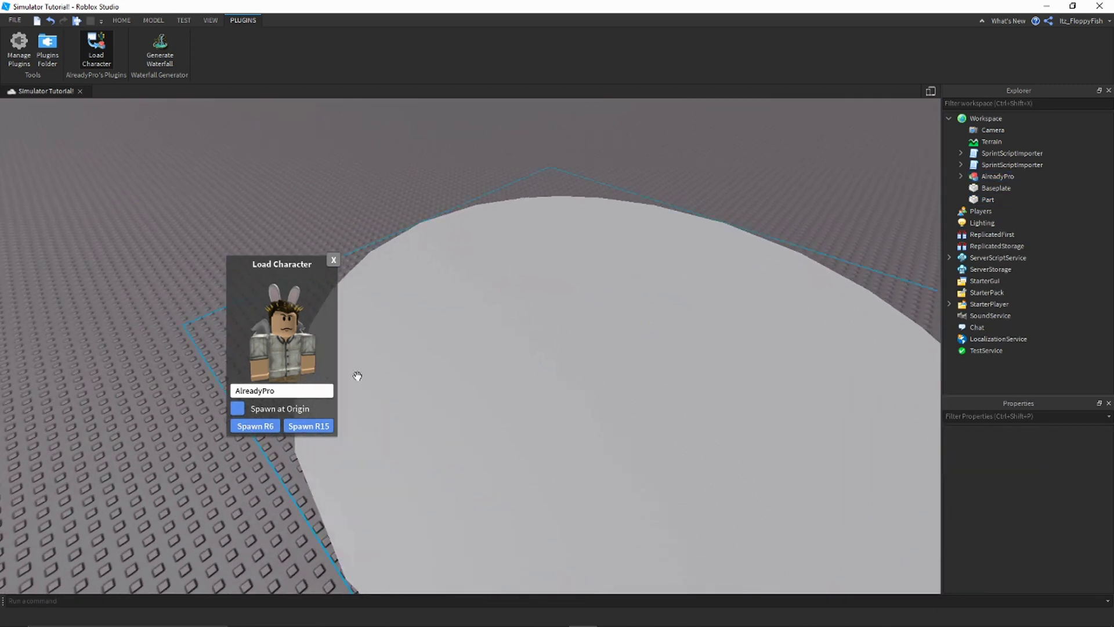
pyautogui.moveTo(480, 349); pyautogui.dragTo(406, 400, button='right')
pyautogui.scroll(-3, 479, 349)
pyautogui.scroll(3, 481, 395)
pyautogui.press('a')
pyautogui.moveTo(510, 435); pyautogui.dragTo(441, 426)
pyautogui.click(540, 456)
pyautogui.scroll(5, 458, 409)
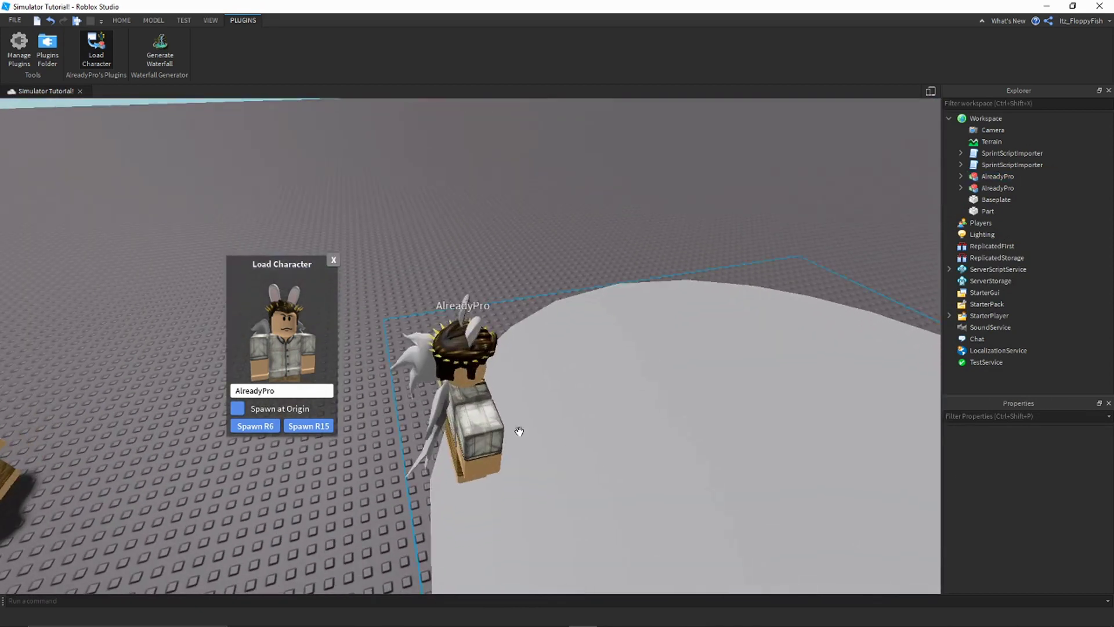
# - Reposition the character on the platform's rim as a size reference
pyautogui.scroll(-3, 478, 413)
pyautogui.moveTo(478, 413); pyautogui.dragTo(473, 224, button='right')
pyautogui.moveTo(473, 224); pyautogui.dragTo(472, 329)
pyautogui.scroll(3, 452, 279)
pyautogui.scroll(-4, 474, 316)
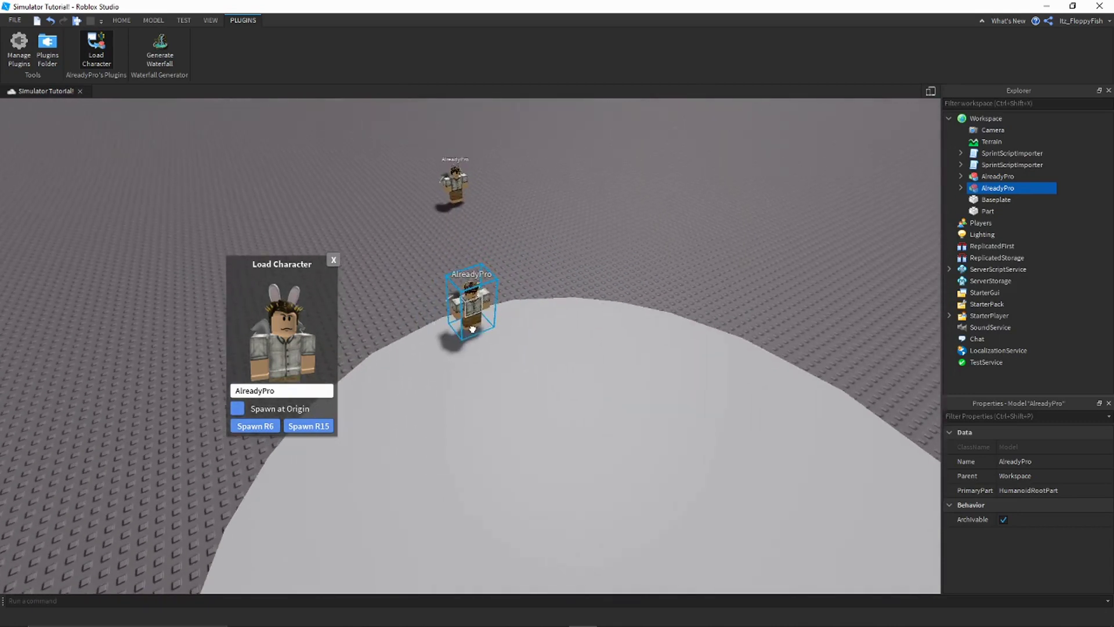
pyautogui.moveTo(472, 329); pyautogui.dragTo(491, 287, button='right')
pyautogui.moveTo(490, 286); pyautogui.dragTo(385, 402)
pyautogui.scroll(-3, 677, 396)
pyautogui.scroll(1, 446, 400)
# - Select the round platform and adjust its size along both horizontal axes relative to the character
pyautogui.moveTo(447, 399); pyautogui.dragTo(381, 402, button='right')
pyautogui.click(450, 403)
pyautogui.scroll(-2, 382, 401)
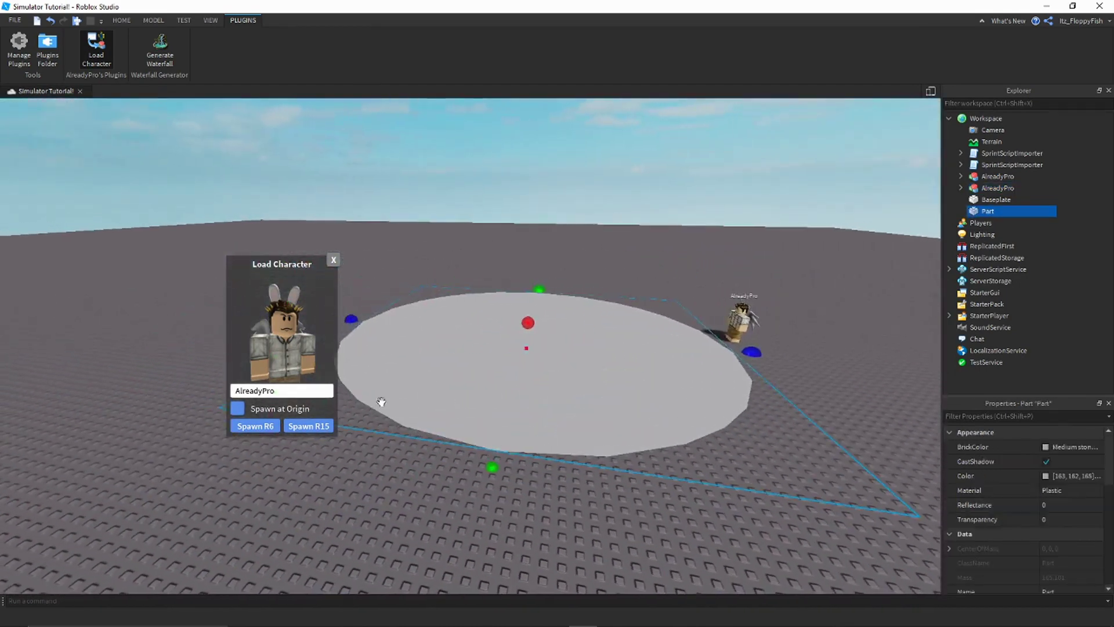
pyautogui.press('a')
pyautogui.moveTo(385, 320); pyautogui.dragTo(383, 321)
pyautogui.scroll(-1, 384, 322)
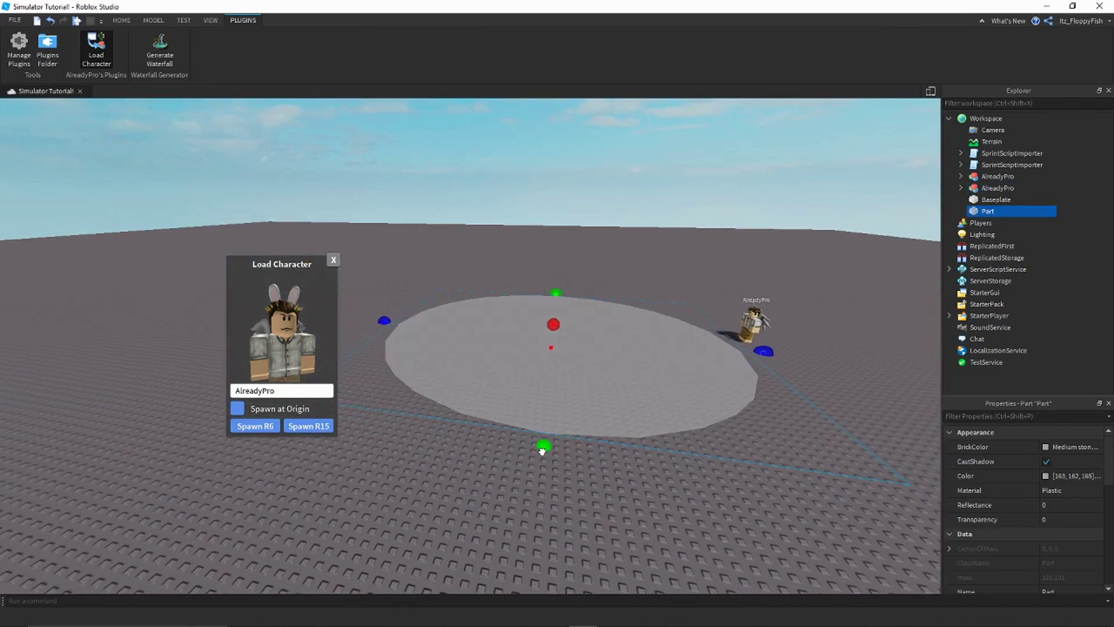
pyautogui.moveTo(542, 451); pyautogui.dragTo(537, 460)
pyautogui.click(526, 507)
# - Fine-tune the platform's width and depth on its remaining sides, and close the Load Character window
pyautogui.scroll(-2, 526, 507)
pyautogui.moveTo(526, 507); pyautogui.dragTo(582, 455, button='right')
pyautogui.scroll(-2, 582, 455)
pyautogui.click(582, 455)
pyautogui.moveTo(427, 381); pyautogui.dragTo(409, 381)
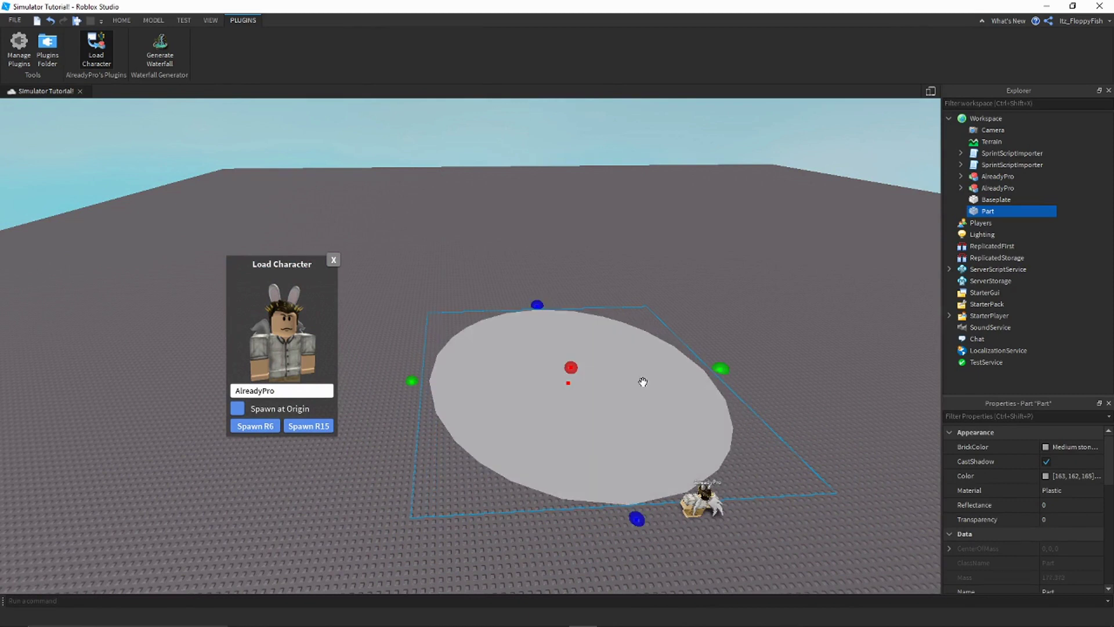
pyautogui.moveTo(723, 371); pyautogui.dragTo(708, 424)
pyautogui.moveTo(648, 514); pyautogui.dragTo(652, 526)
pyautogui.click(687, 546)
pyautogui.moveTo(688, 546); pyautogui.dragTo(678, 537, button='right')
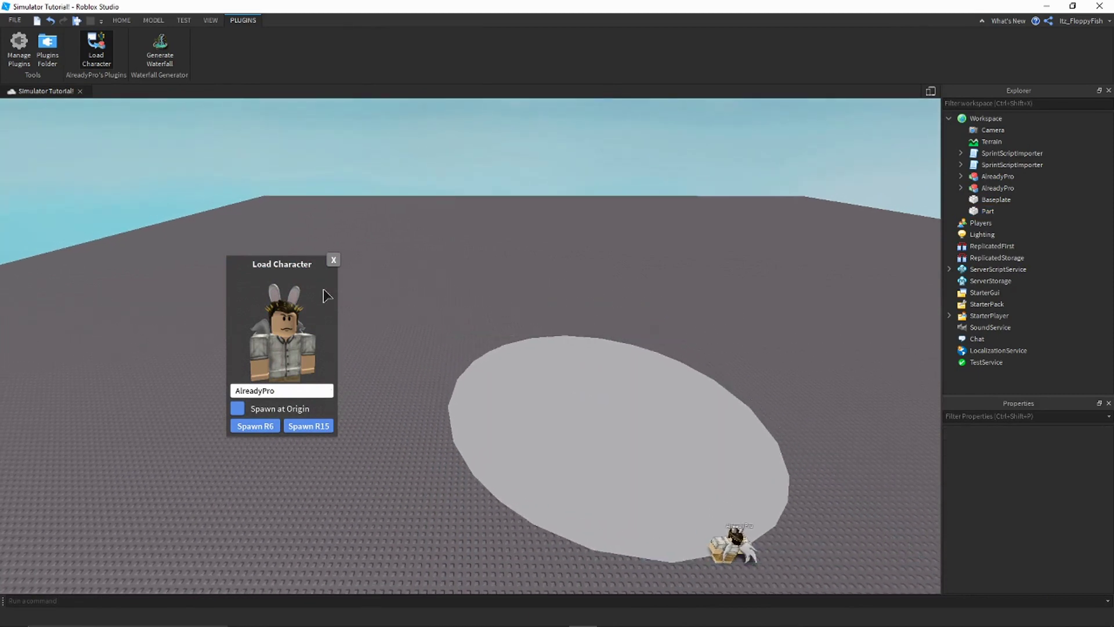
pyautogui.click(334, 259)
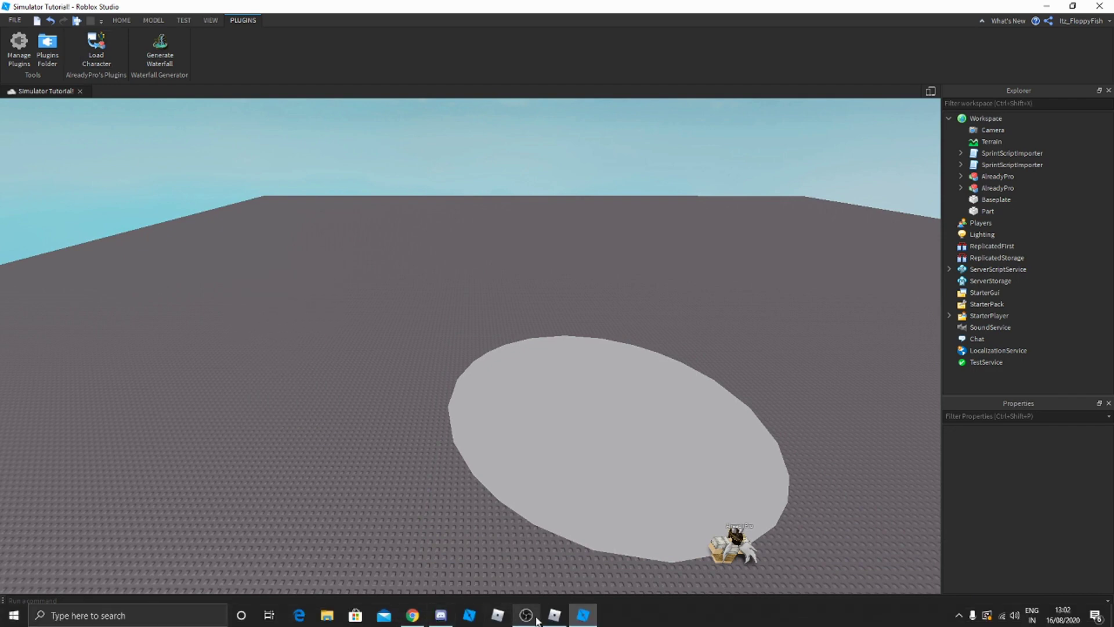
pyautogui.click(526, 615)
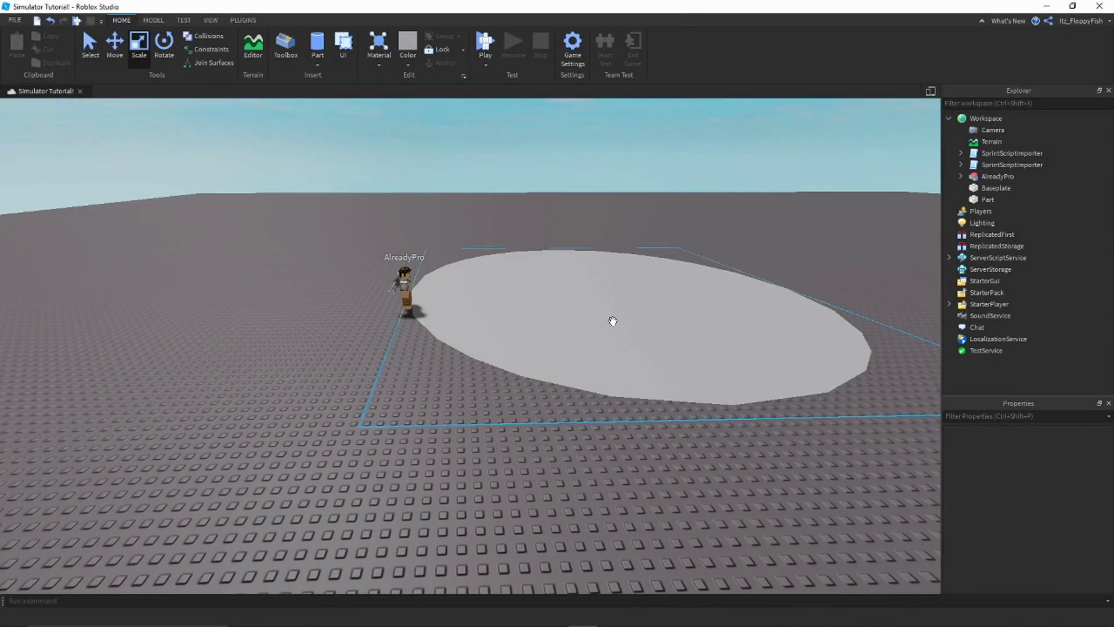
# - Set the round platform's material to SmoothPlastic
pyautogui.moveTo(613, 321); pyautogui.dragTo(721, 367, button='right')
pyautogui.click(545, 350)
pyautogui.press('d')
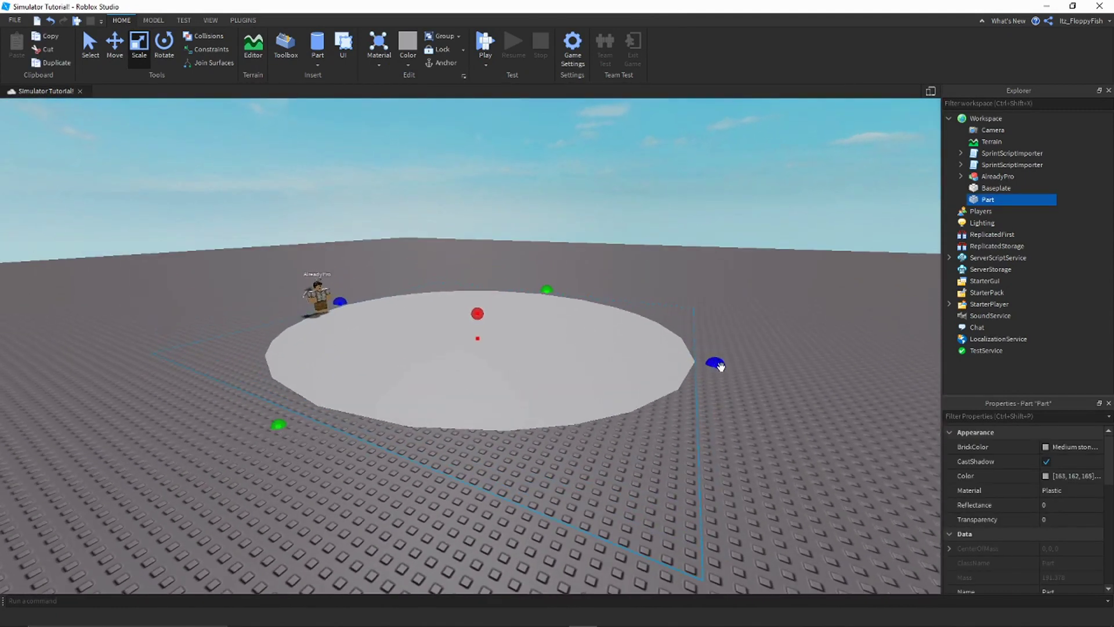
pyautogui.click(1048, 446)
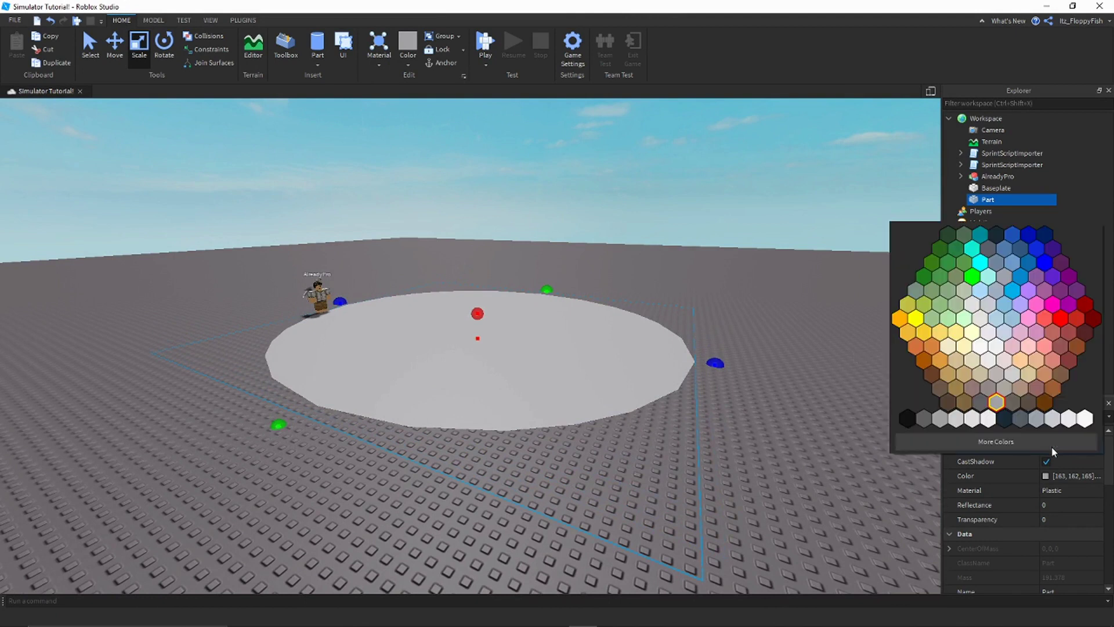
pyautogui.click(1059, 491)
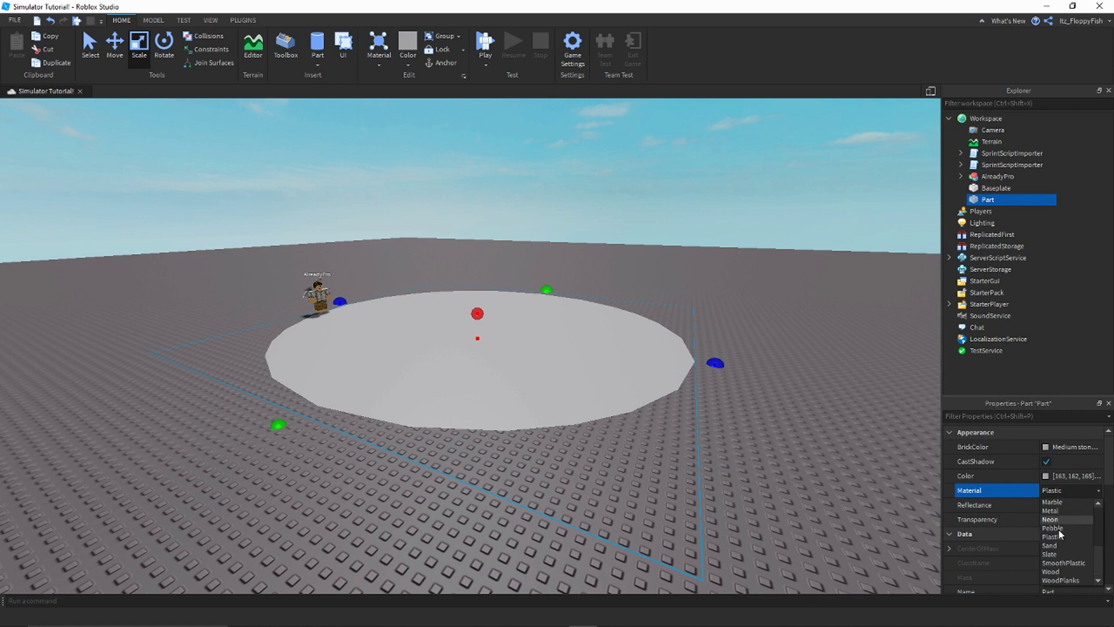
# - Set the round platform's BrickColor to Brick yellow
pyautogui.click(1089, 452)
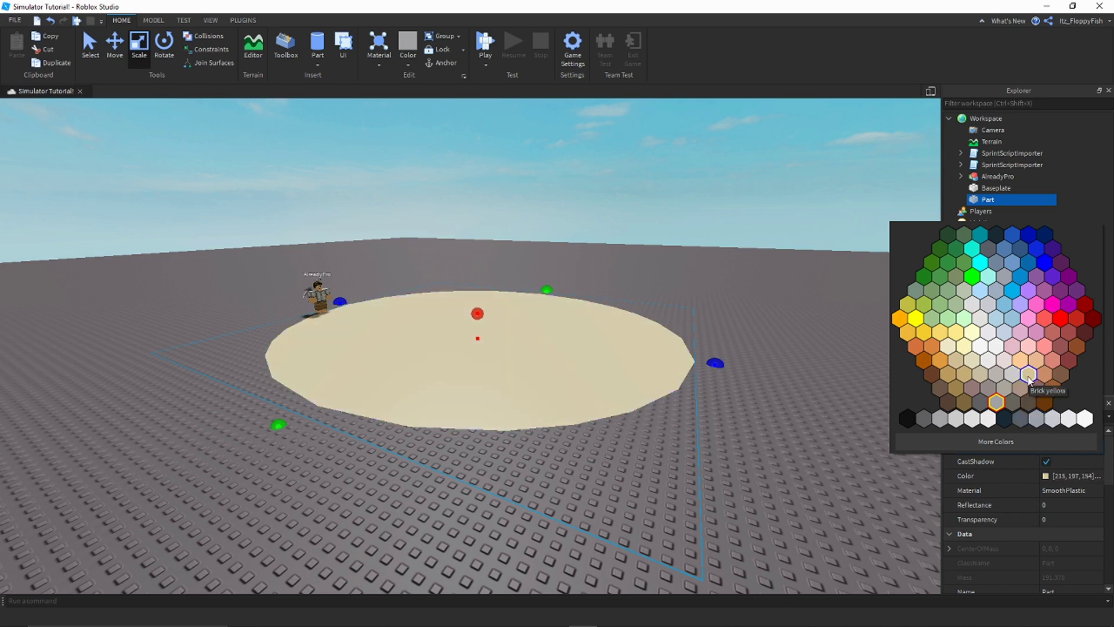
pyautogui.click(1028, 376)
pyautogui.press('d')
pyautogui.click(1071, 453)
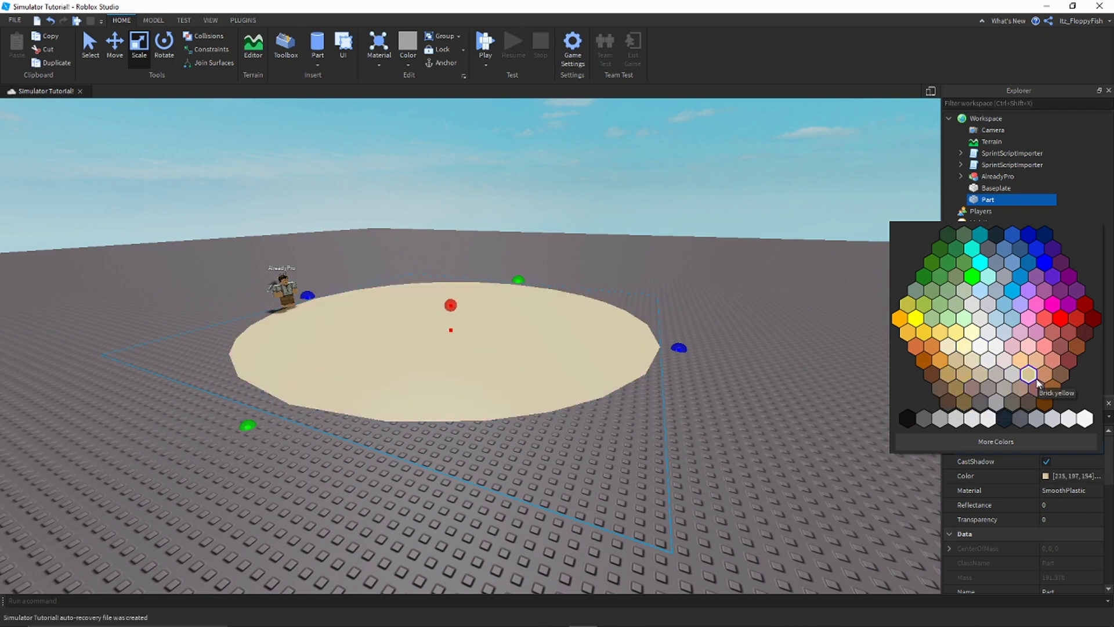
pyautogui.click(1024, 380)
pyautogui.click(693, 392)
pyautogui.moveTo(698, 390); pyautogui.dragTo(703, 388, button='right')
pyautogui.click(672, 415)
pyautogui.press('q')
pyautogui.press('q')
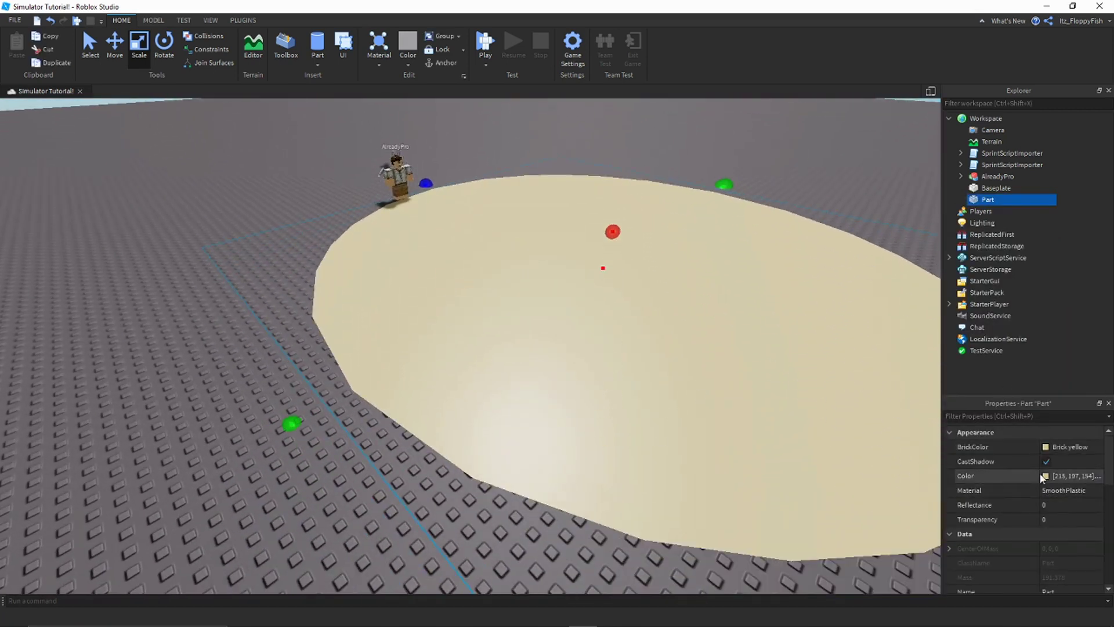
# - Darken the platform's colour to RGB 182, 167, 131
pyautogui.click(1044, 476)
pyautogui.moveTo(696, 238); pyautogui.dragTo(696, 248)
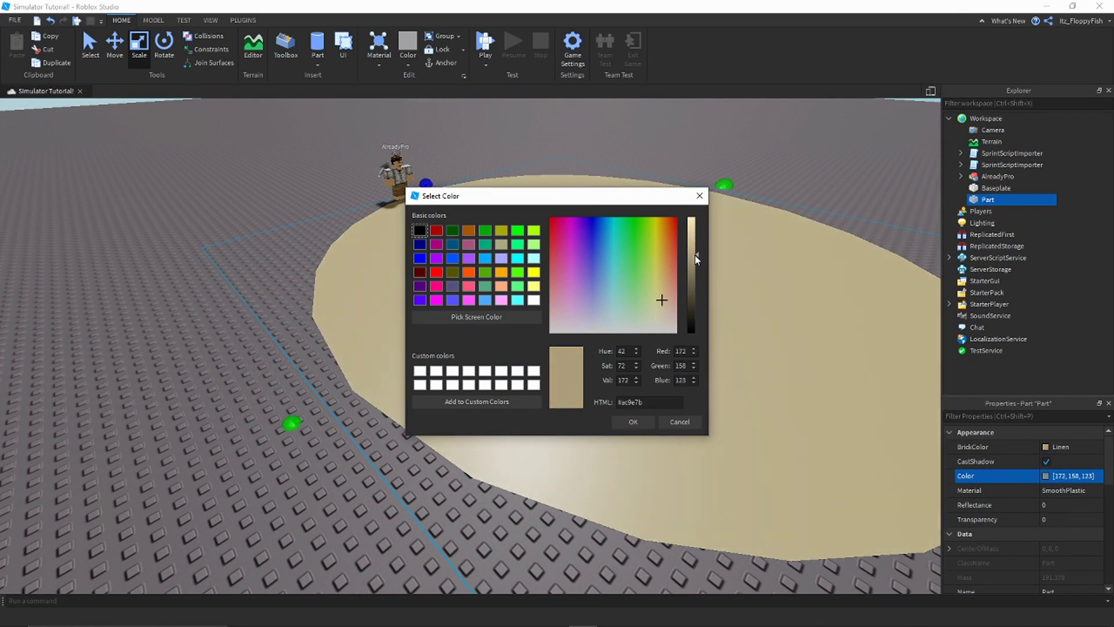
pyautogui.click(633, 422)
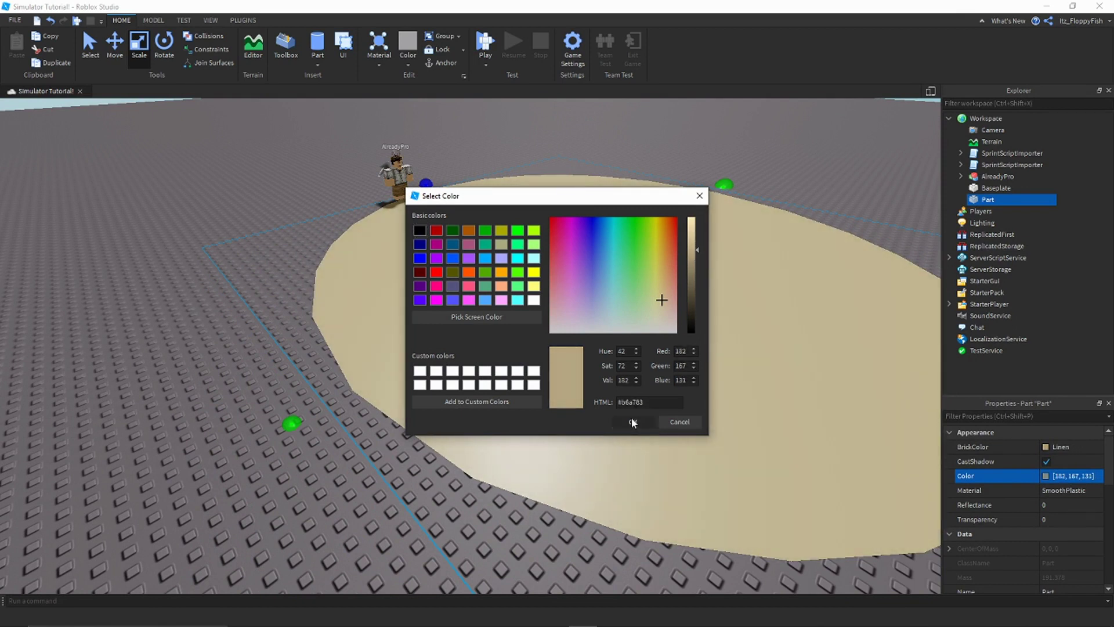
# - Examine the coloured platform and the character beside it from several angles and distances
pyautogui.scroll(3, 643, 408)
pyautogui.moveTo(643, 408); pyautogui.dragTo(644, 408, button='right')
pyautogui.scroll(-4, 642, 408)
pyautogui.click(368, 438)
pyautogui.scroll(4, 371, 429)
pyautogui.moveTo(376, 423); pyautogui.dragTo(602, 360, button='right')
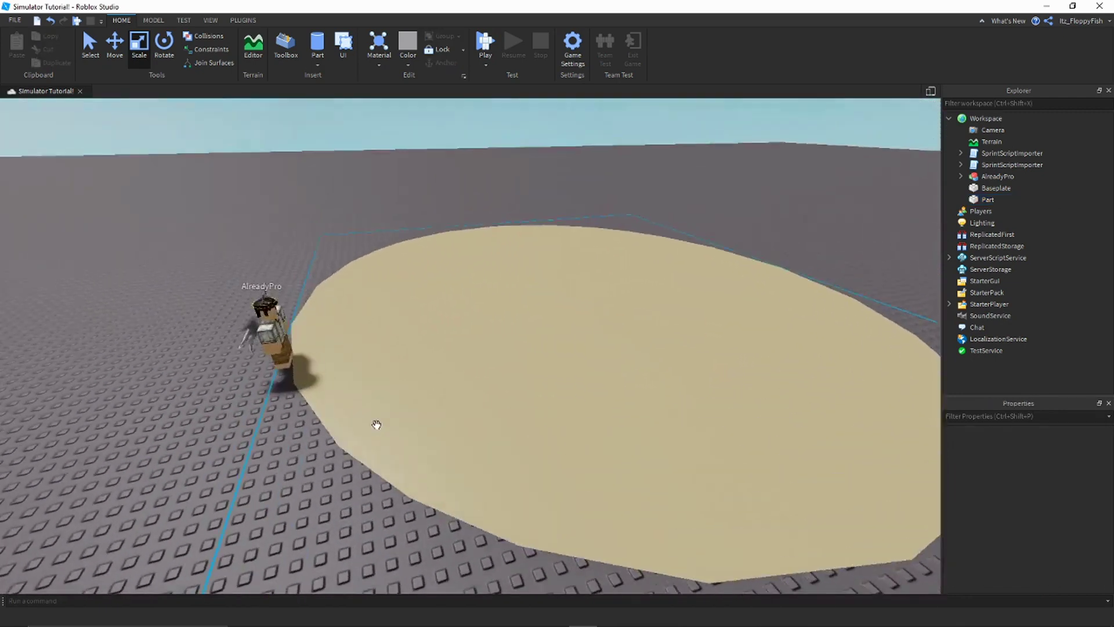
pyautogui.scroll(-5, 597, 385)
pyautogui.click(601, 360)
pyautogui.scroll(3, 604, 360)
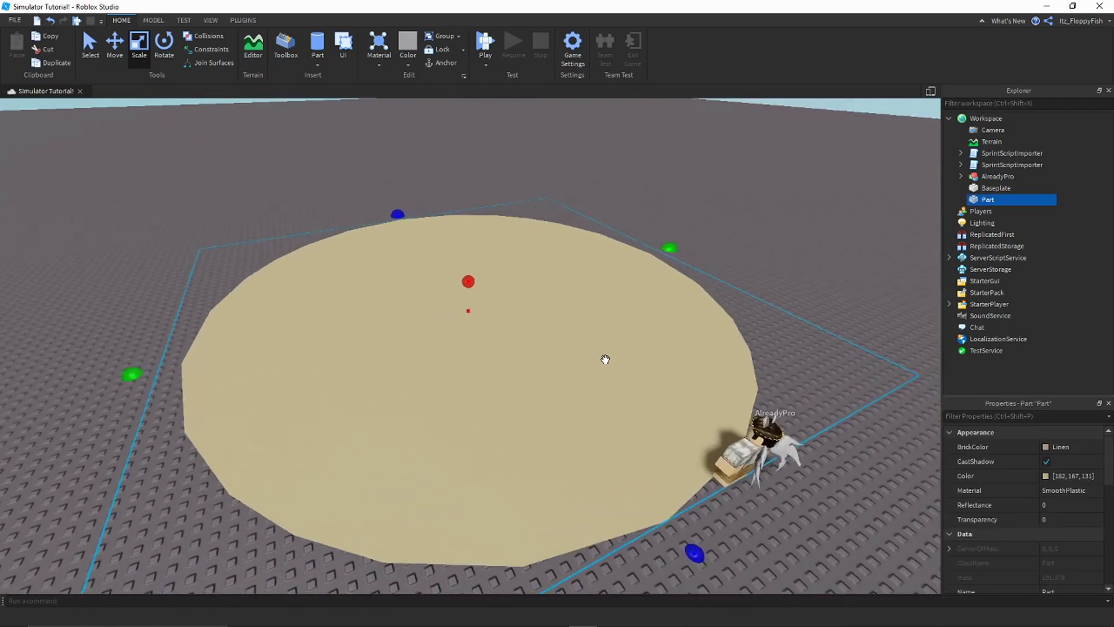
pyautogui.scroll(-5, 604, 360)
pyautogui.scroll(1, 604, 361)
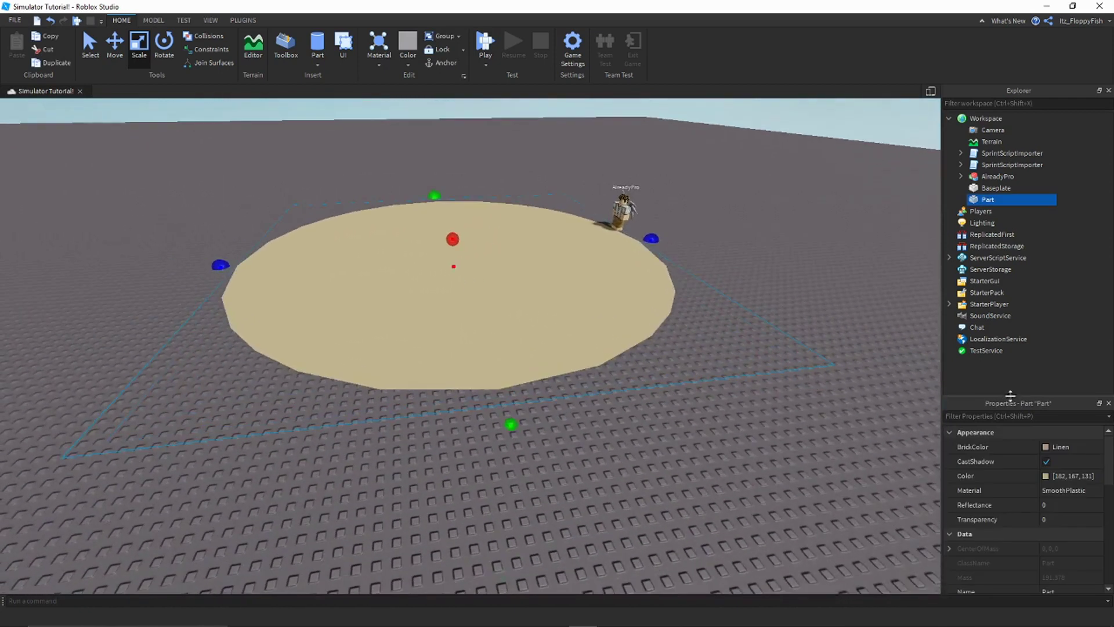
pyautogui.moveTo(666, 316); pyautogui.dragTo(612, 513, button='right')
pyautogui.click(615, 517)
pyautogui.scroll(4, 612, 513)
pyautogui.scroll(-3, 768, 414)
pyautogui.scroll(3, 768, 412)
pyautogui.moveTo(768, 414); pyautogui.dragTo(594, 410, button='right')
pyautogui.scroll(2, 768, 412)
pyautogui.scroll(-2, 766, 408)
pyautogui.scroll(-3, 594, 410)
pyautogui.scroll(3, 597, 455)
pyautogui.moveTo(631, 458); pyautogui.dragTo(507, 401, button='right')
pyautogui.scroll(-8, 590, 464)
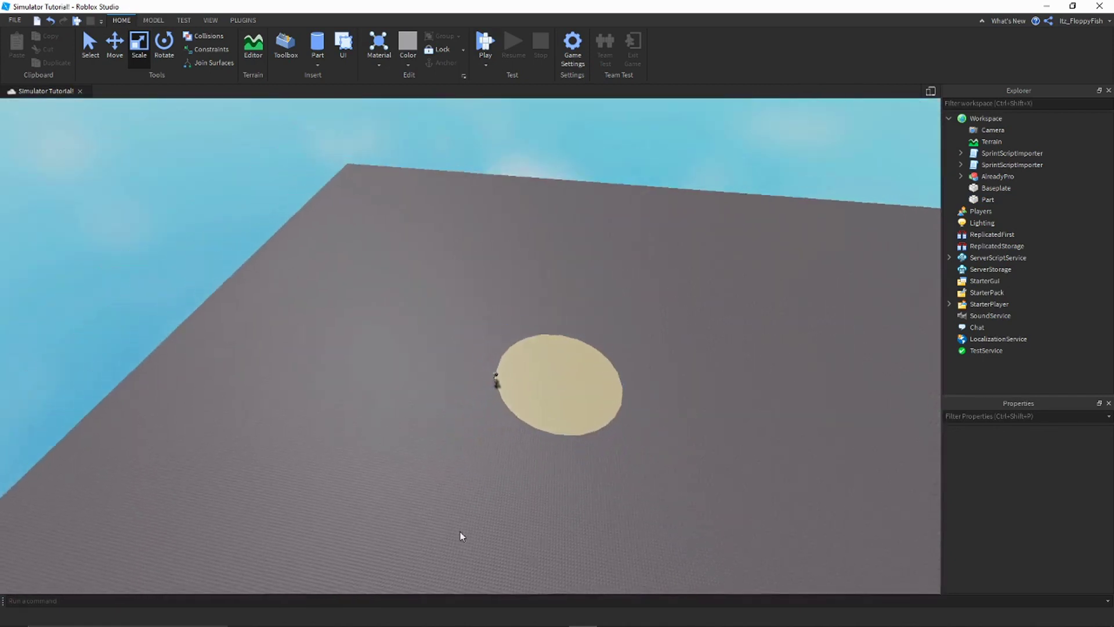
pyautogui.moveTo(592, 485); pyautogui.dragTo(547, 406, button='right')
pyautogui.scroll(6, 526, 409)
pyautogui.scroll(4, 547, 406)
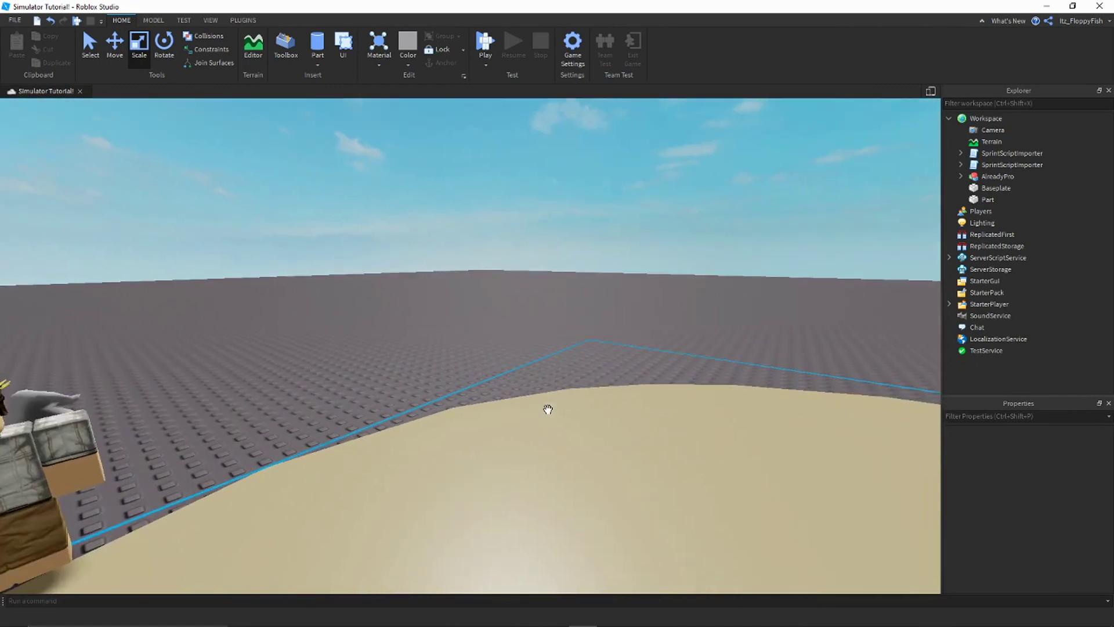
pyautogui.scroll(-2, 513, 488)
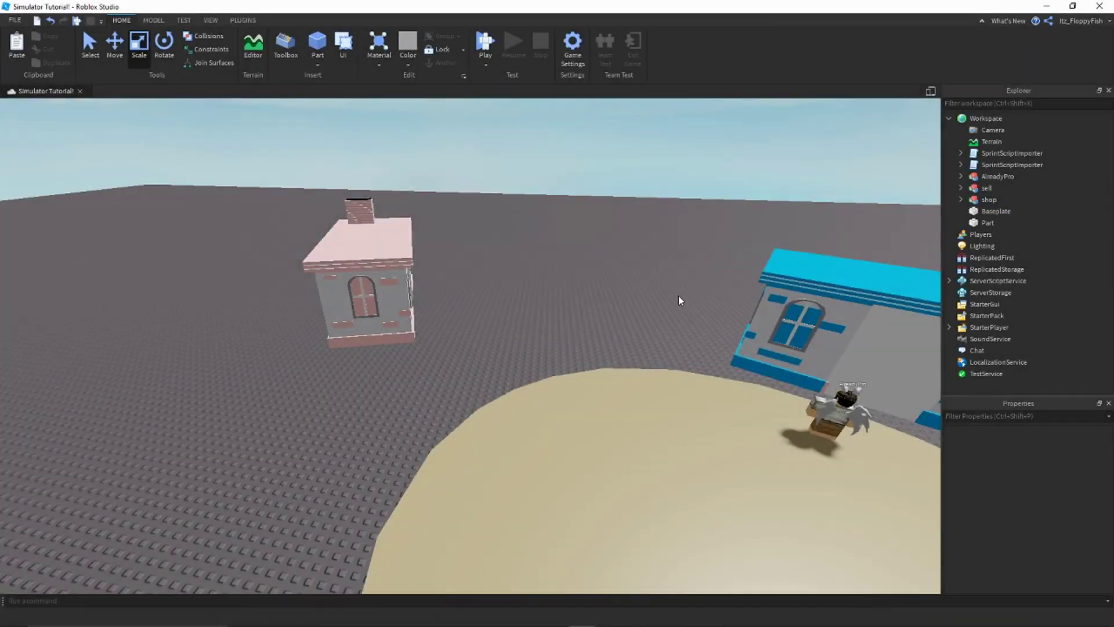
# - Move the pink shop house beside the round platform and turn its front toward the platform
pyautogui.moveTo(679, 301); pyautogui.dragTo(680, 300, button='right')
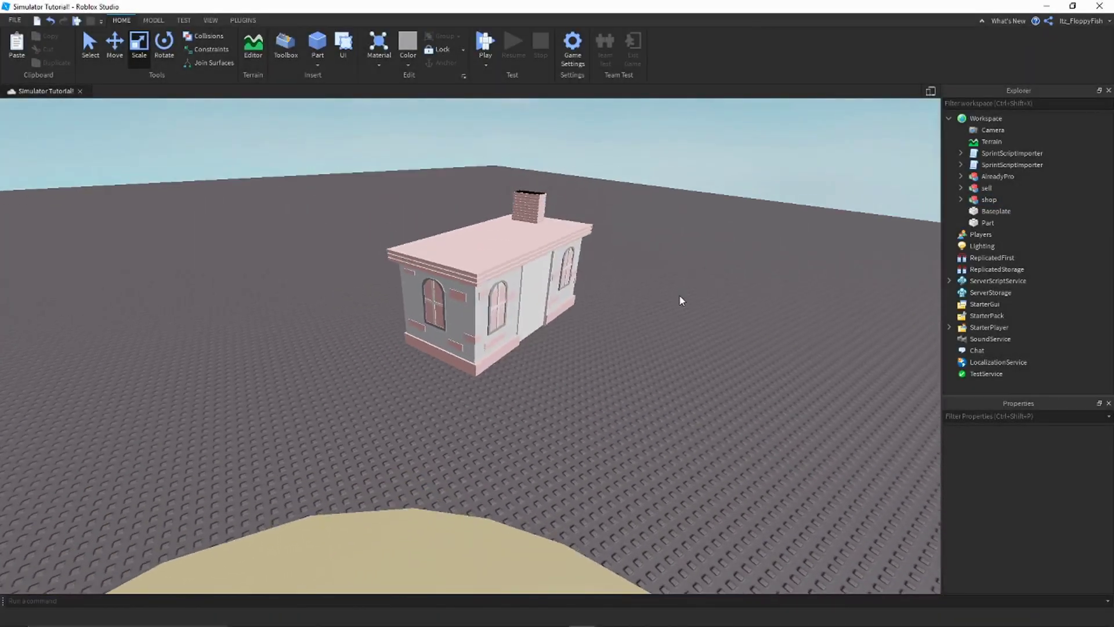
pyautogui.click(522, 335)
pyautogui.moveTo(522, 336); pyautogui.dragTo(506, 406, button='right')
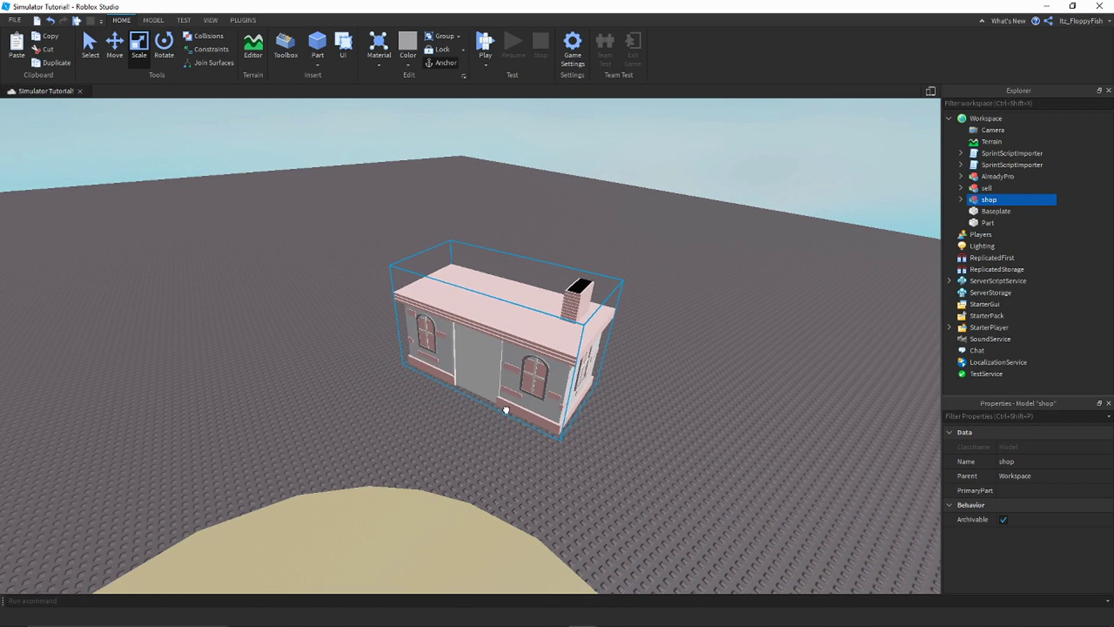
pyautogui.moveTo(506, 413); pyautogui.dragTo(539, 448)
pyautogui.press('s')
pyautogui.press('a')
pyautogui.moveTo(540, 447); pyautogui.dragTo(567, 356, button='right')
pyautogui.press('s')
pyautogui.press('w')
pyautogui.click(602, 389)
pyautogui.press('q')
pyautogui.press('w')
pyautogui.press('s')
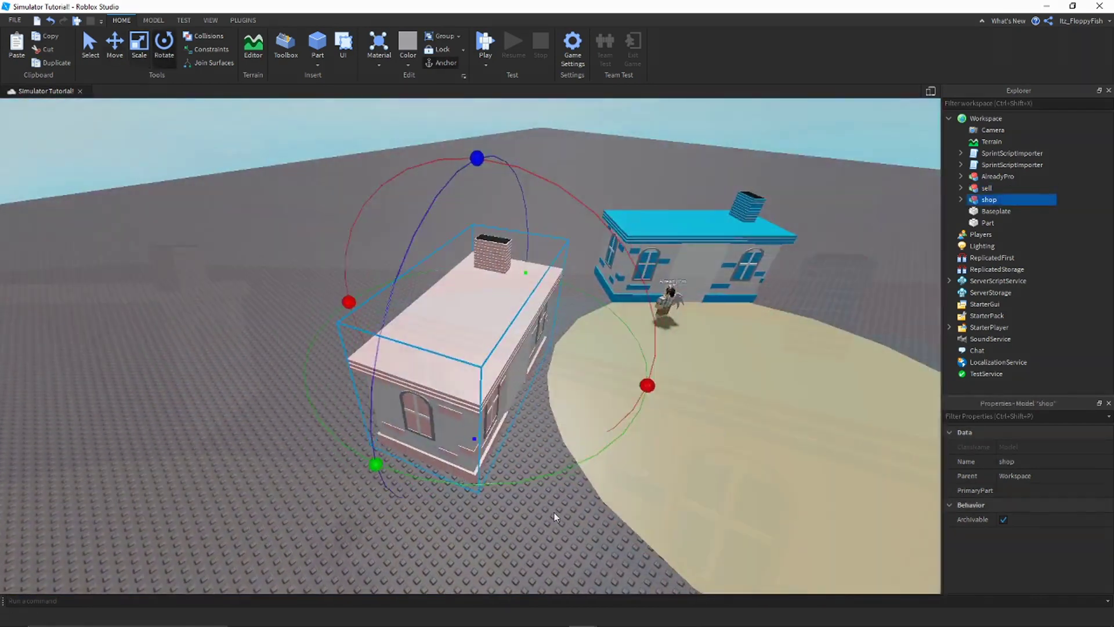
# - Examine the placement of the shop and sell houses around the platform from several angles and distances
pyautogui.click(554, 513)
pyautogui.moveTo(547, 461); pyautogui.dragTo(547, 461, button='right')
pyautogui.press('w')
pyautogui.press('w')
pyautogui.click(567, 289)
pyautogui.moveTo(562, 321); pyautogui.dragTo(597, 373, button='right')
pyautogui.press('w')
pyautogui.press('s')
pyautogui.press('d')
pyautogui.press('a')
pyautogui.press('q')
pyautogui.scroll(-2, 792, 538)
pyautogui.click(790, 538)
pyautogui.moveTo(790, 537); pyautogui.dragTo(650, 436, button='right')
pyautogui.press('d')
pyautogui.press('d')
pyautogui.scroll(-2, 791, 535)
pyautogui.press('a')
pyautogui.press('w')
pyautogui.press('a')
pyautogui.press('w')
pyautogui.press('w')
pyautogui.press('a')
pyautogui.press('e')
pyautogui.press('d')
pyautogui.scroll(2, 754, 475)
pyautogui.press('e')
pyautogui.press('a')
pyautogui.press('q')
pyautogui.press('e')
pyautogui.press('s')
pyautogui.press('w')
pyautogui.press('s')
pyautogui.press('a')
# - Move the blue sell house back from the platform's edge and adjust its height on the baseplate
pyautogui.click(624, 301)
pyautogui.press('d')
pyautogui.press('q')
pyautogui.press('e')
pyautogui.moveTo(619, 342); pyautogui.dragTo(618, 341, button='right')
pyautogui.press('d')
pyautogui.moveTo(567, 436); pyautogui.dragTo(723, 386)
pyautogui.press('a')
pyautogui.moveTo(622, 418); pyautogui.dragTo(565, 435, button='right')
pyautogui.click(564, 435)
pyautogui.press('w')
pyautogui.press('s')
pyautogui.click(476, 365)
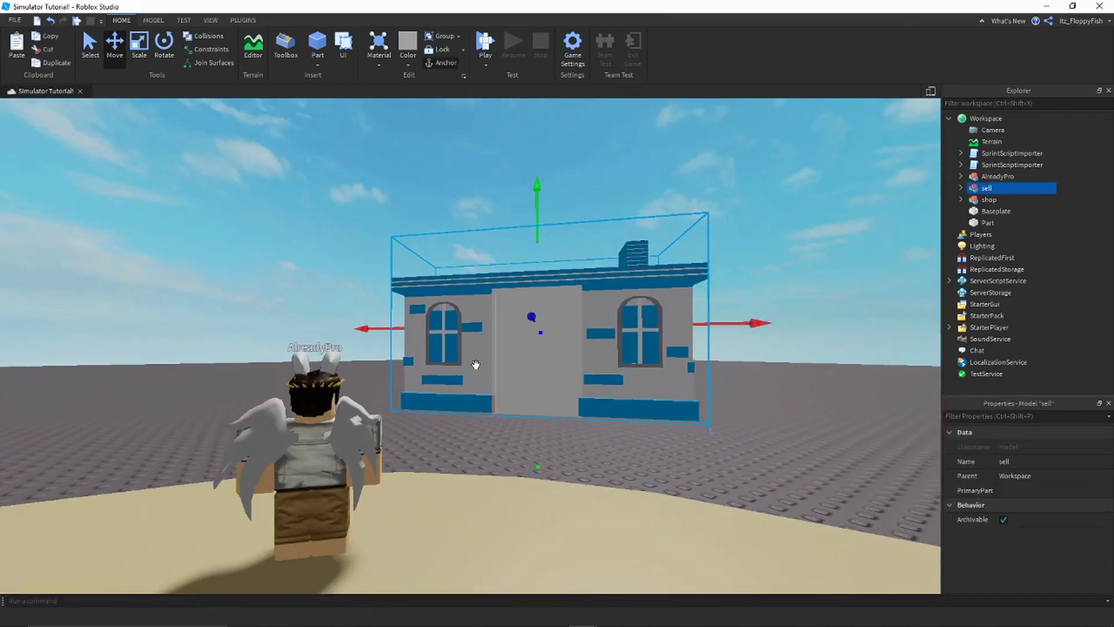
pyautogui.moveTo(538, 229); pyautogui.dragTo(535, 241)
# - Examine both houses, the platform and the character from close to ground level
pyautogui.press('s')
pyautogui.moveTo(600, 404); pyautogui.dragTo(600, 404, button='right')
pyautogui.press('d')
pyautogui.press('e')
pyautogui.moveTo(658, 299); pyautogui.dragTo(658, 299, button='right')
pyautogui.press('d')
pyautogui.moveTo(658, 299); pyautogui.dragTo(546, 387)
pyautogui.moveTo(437, 397); pyautogui.dragTo(408, 401, button='right')
pyautogui.click(437, 397)
pyautogui.press('d')
pyautogui.moveTo(510, 396); pyautogui.dragTo(511, 398, button='right')
pyautogui.press('q')
pyautogui.press('w')
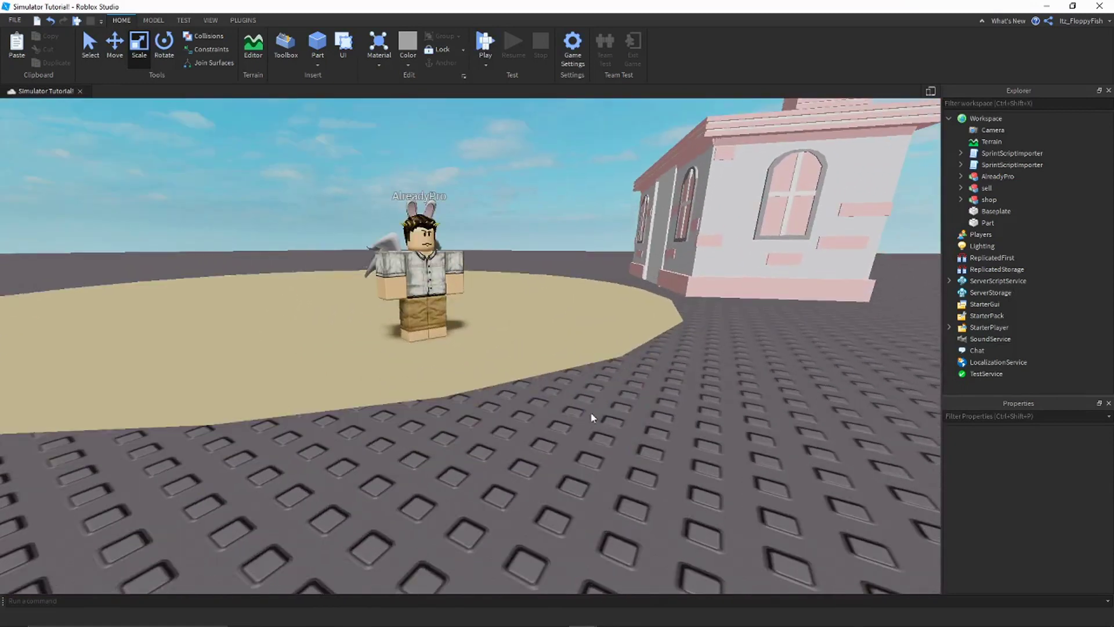
# - Insert a block part beside the platform and flatten it into a thin slab
pyautogui.moveTo(516, 203); pyautogui.dragTo(537, 275, button='right')
pyautogui.moveTo(653, 411); pyautogui.dragTo(671, 349)
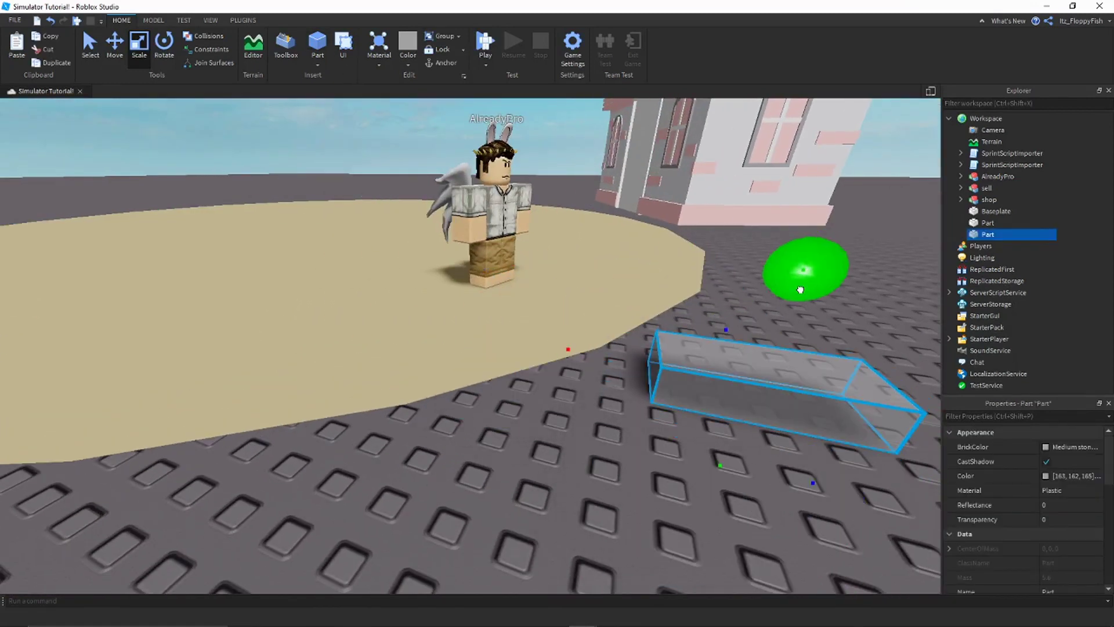
pyautogui.moveTo(600, 322); pyautogui.dragTo(279, 101, button='middle')
pyautogui.moveTo(473, 249); pyautogui.dragTo(498, 312, button='right')
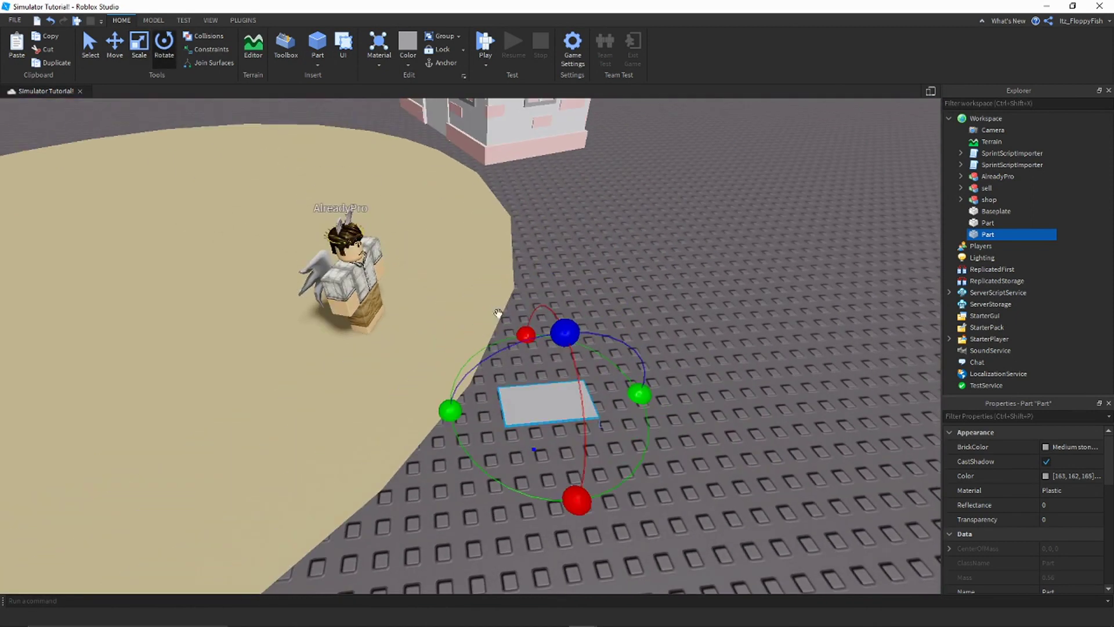
# - Move the slab between the platform and the blue sell house and rotate it to point toward the house
pyautogui.moveTo(447, 373); pyautogui.dragTo(450, 372)
pyautogui.moveTo(461, 372); pyautogui.dragTo(462, 370, button='right')
pyautogui.scroll(2, 461, 371)
pyautogui.moveTo(456, 481); pyautogui.dragTo(452, 482)
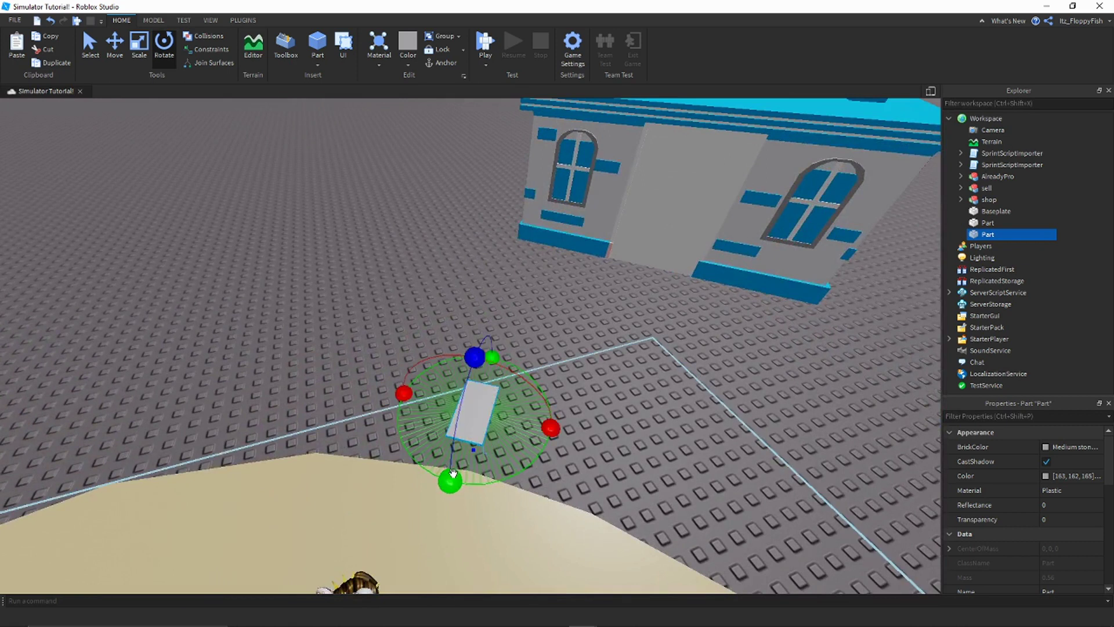
pyautogui.scroll(-2, 447, 477)
pyautogui.moveTo(432, 455); pyautogui.dragTo(423, 447, button='right')
pyautogui.scroll(3, 423, 448)
# - Move the slab up against the platform's edge in front of the sell house
pyautogui.click(110, 55)
pyautogui.moveTo(475, 314); pyautogui.dragTo(482, 314, button='right')
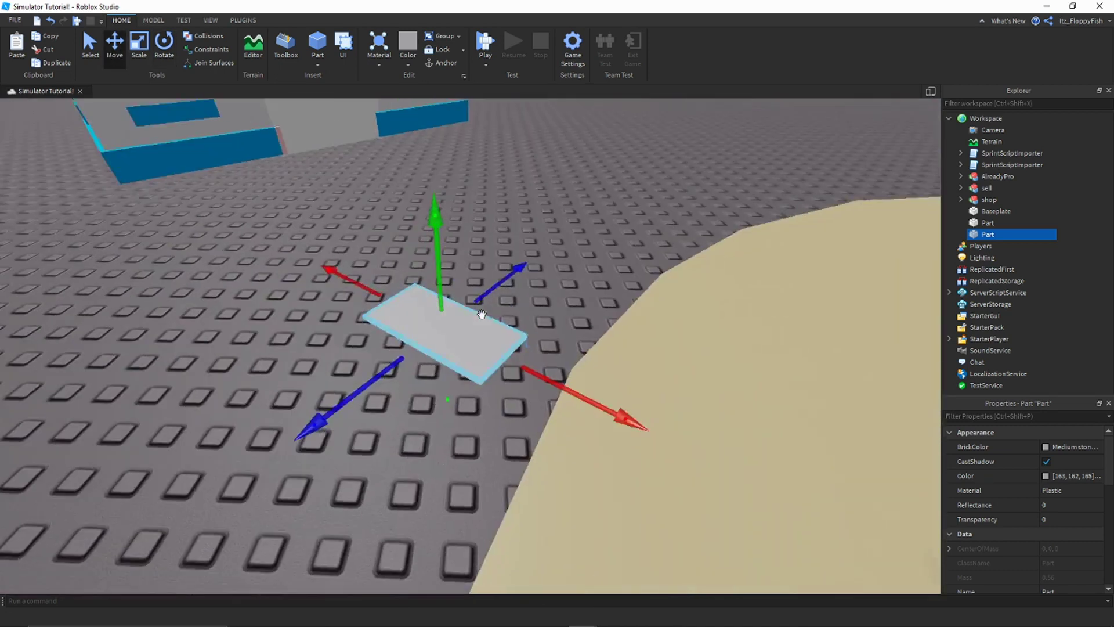
pyautogui.press('q')
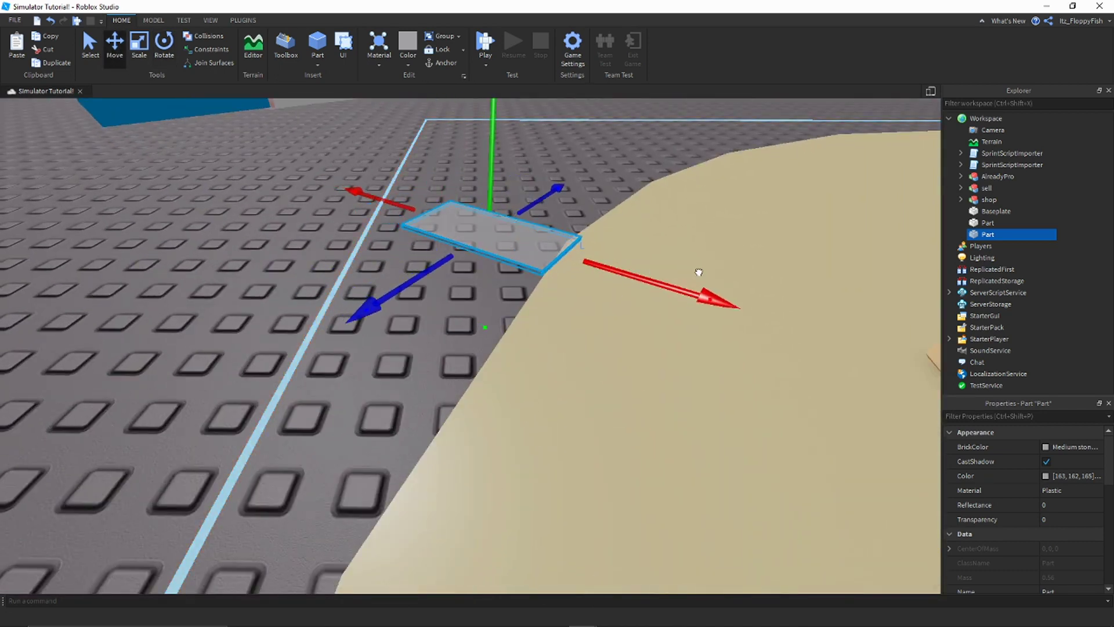
pyautogui.moveTo(698, 272); pyautogui.dragTo(629, 241, button='right')
pyautogui.press('d')
pyautogui.press('w')
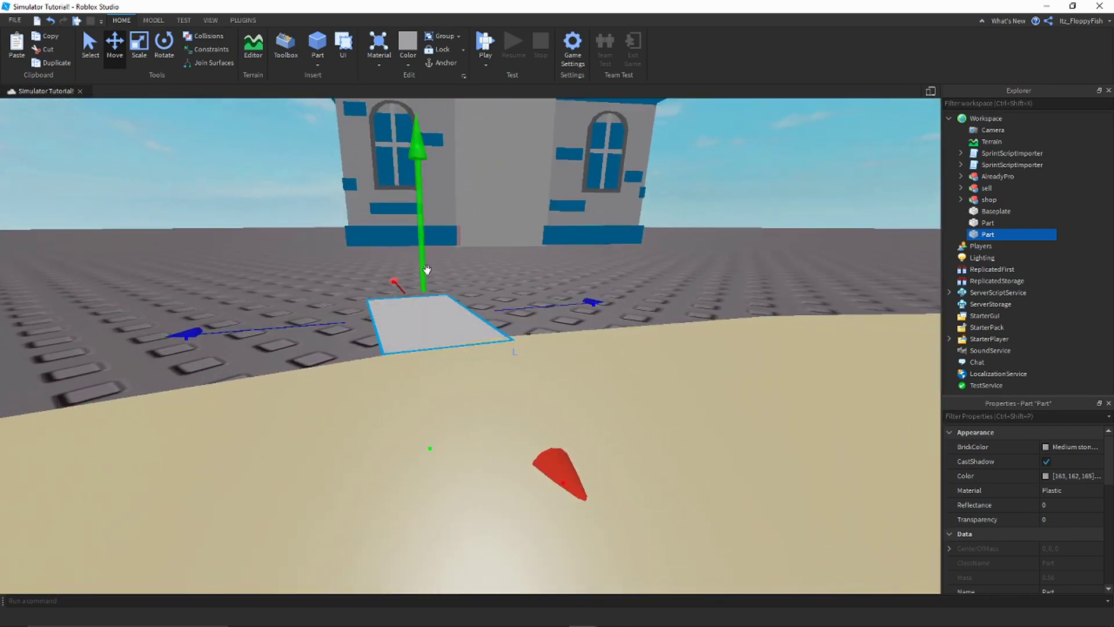
# - Adjust the slab's height so it sits just above the baseplate studs at the platform's edge
pyautogui.moveTo(426, 269); pyautogui.dragTo(399, 259, button='middle')
pyautogui.moveTo(398, 232); pyautogui.dragTo(388, 246, button='right')
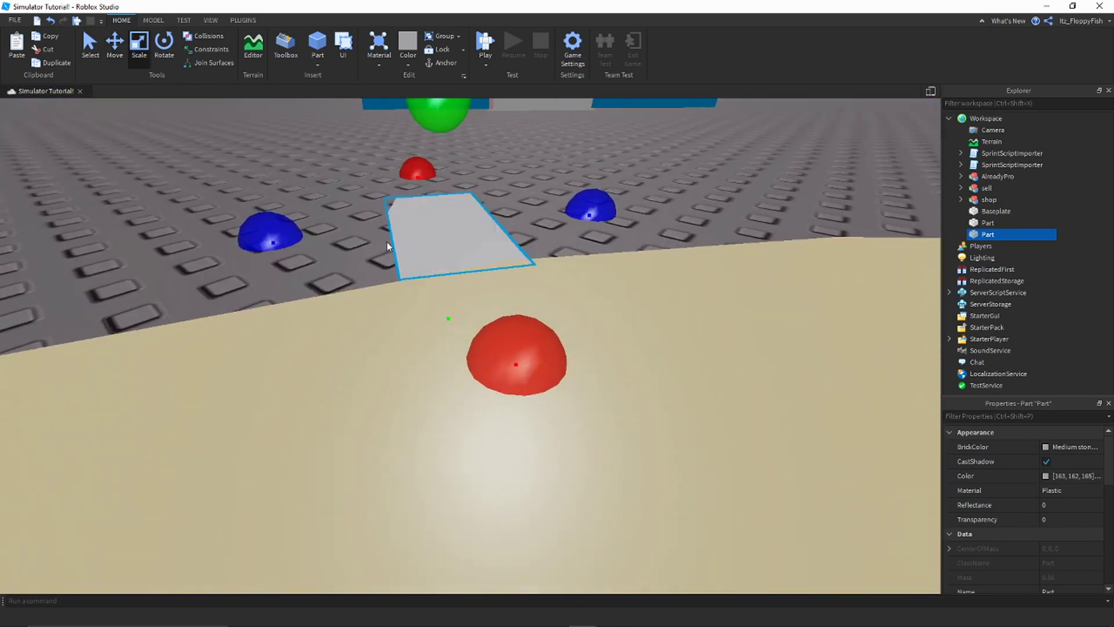
pyautogui.press('e')
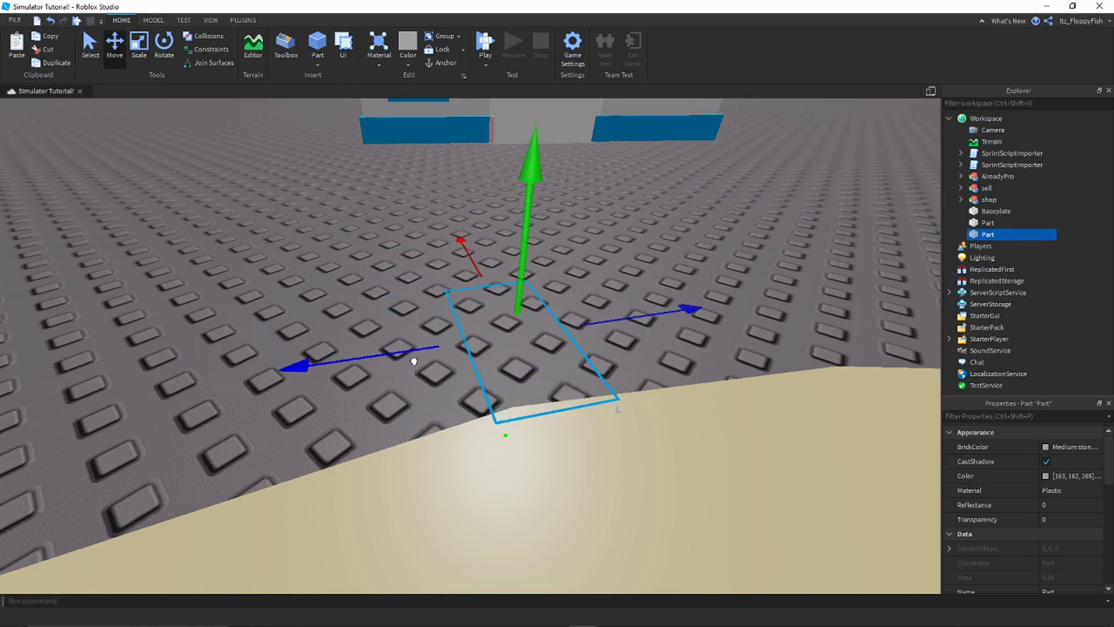
pyautogui.moveTo(470, 352); pyautogui.dragTo(506, 383, button='right')
pyautogui.moveTo(506, 291); pyautogui.dragTo(502, 293, button='middle')
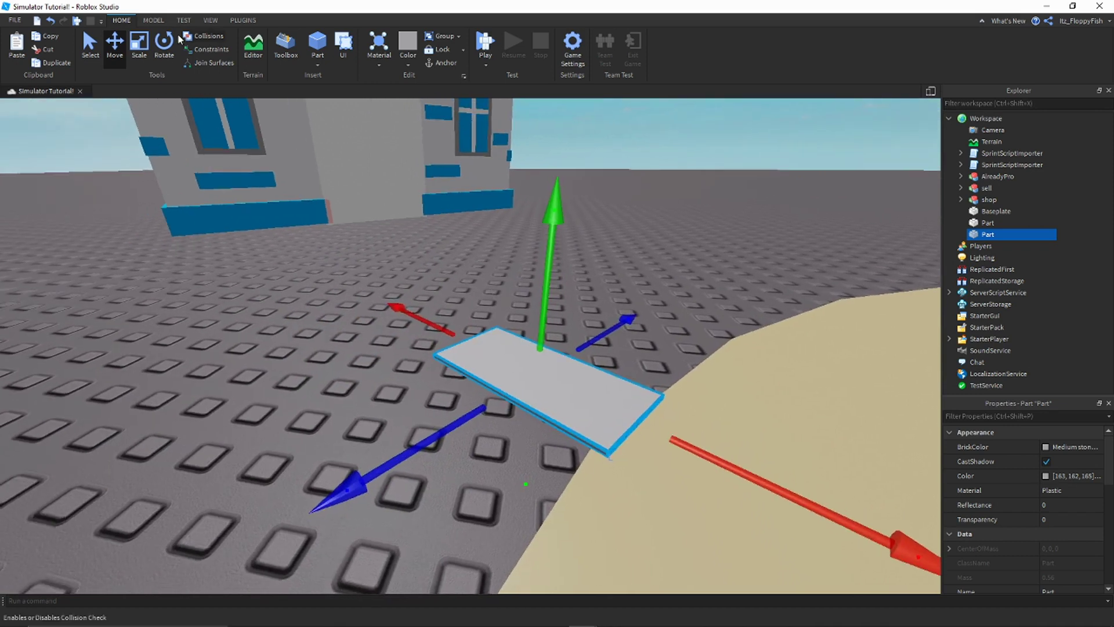
# - Stretch the slab into a path running from the platform to the front of the sell house
pyautogui.moveTo(464, 325); pyautogui.dragTo(565, 376, button='right')
pyautogui.moveTo(532, 346); pyautogui.dragTo(527, 260)
pyautogui.scroll(-10, 527, 250)
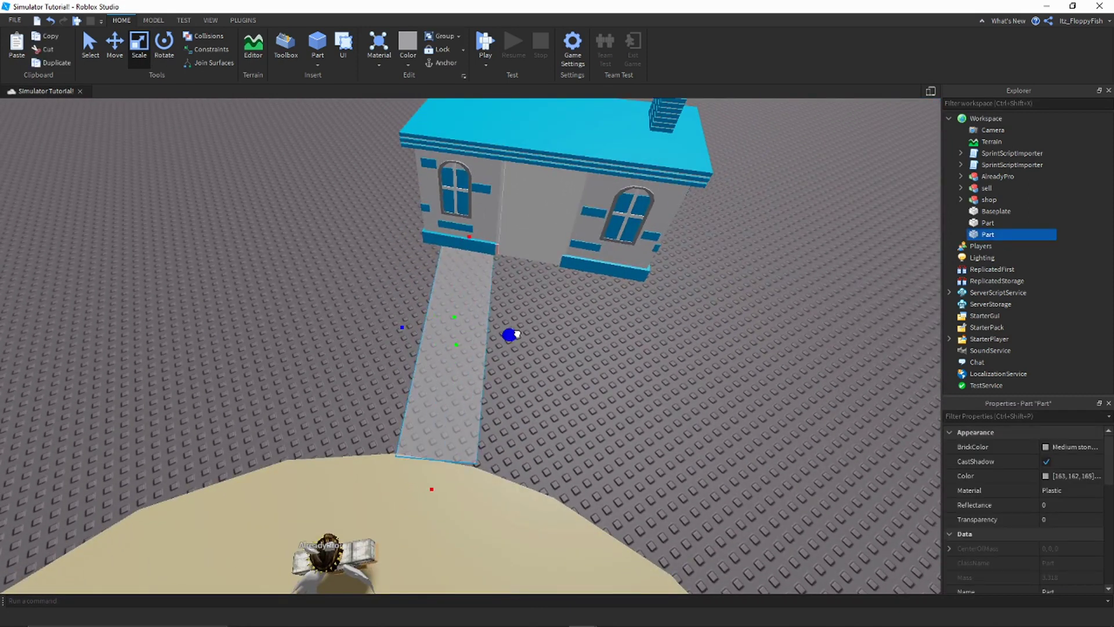
pyautogui.press('e')
pyautogui.press('q')
# - Rotate the sell house square to the path and shorten the path at the house end
pyautogui.click(164, 46)
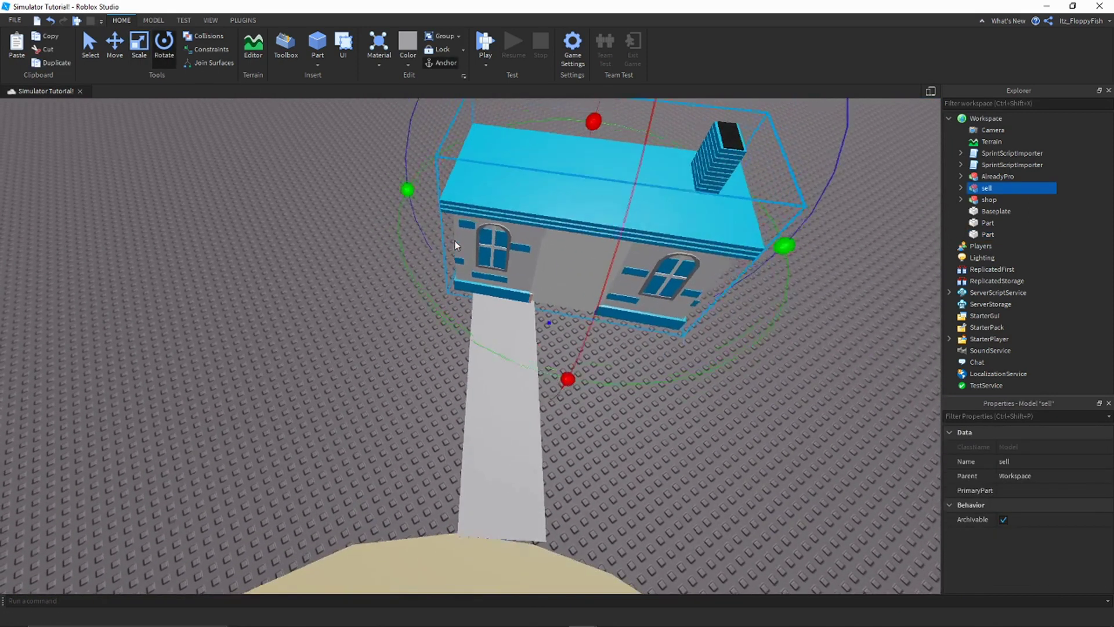
pyautogui.press('e')
pyautogui.moveTo(409, 227); pyautogui.dragTo(409, 260)
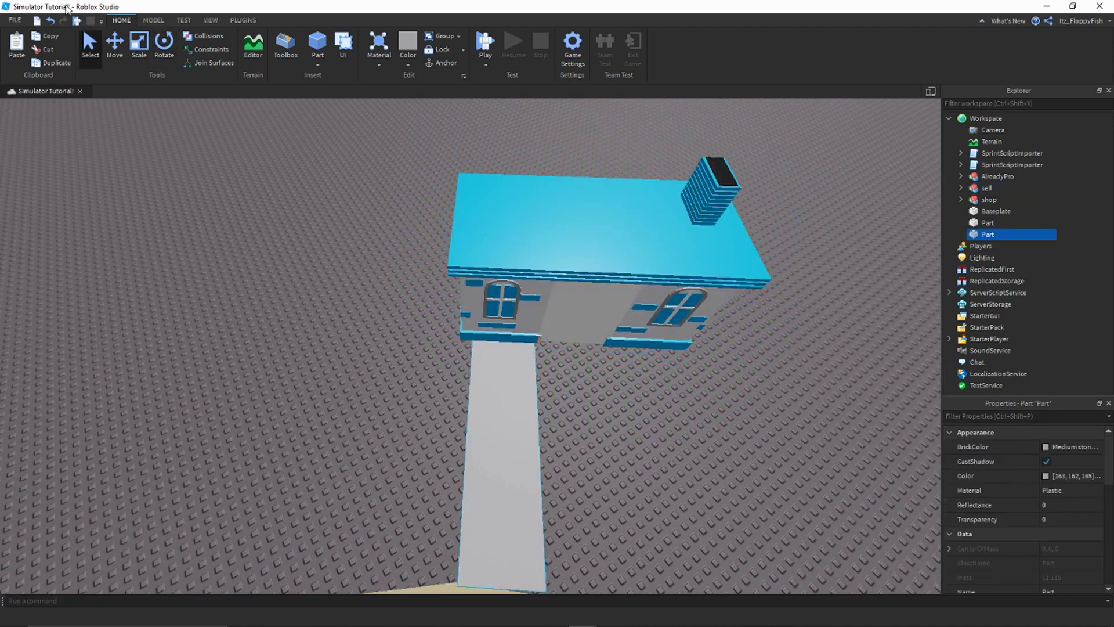
pyautogui.moveTo(499, 318); pyautogui.dragTo(503, 387)
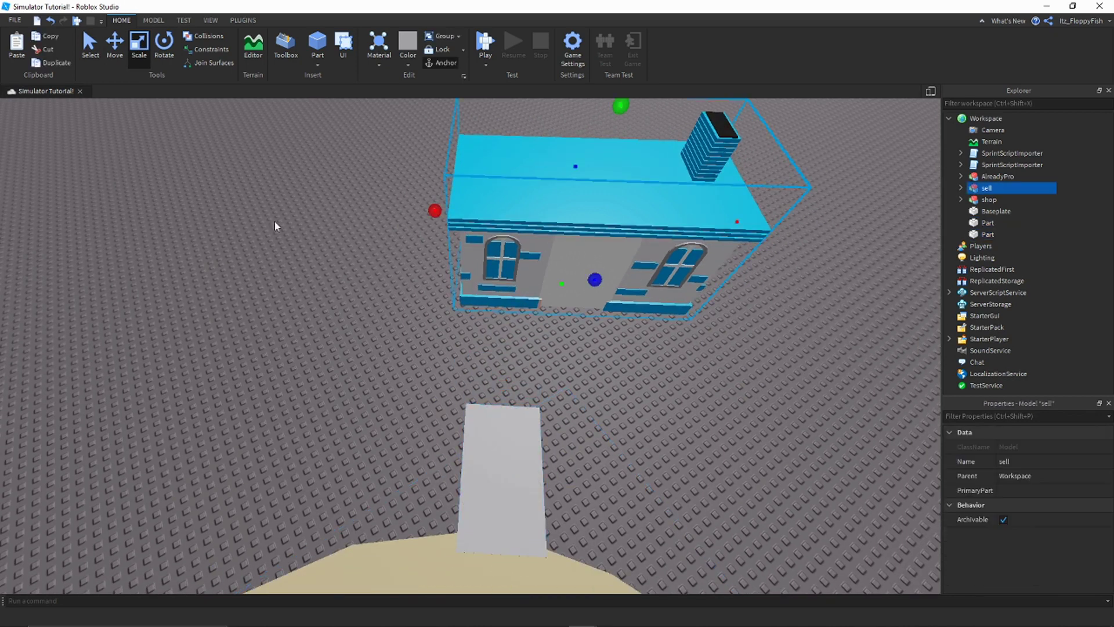
# - Move the sell house sideways and closer to the platform so its doorway lines up with the path
pyautogui.moveTo(425, 212); pyautogui.dragTo(340, 206)
pyautogui.moveTo(521, 310); pyautogui.dragTo(509, 459)
pyautogui.moveTo(296, 292); pyautogui.dragTo(290, 298)
pyautogui.click(624, 472)
pyautogui.moveTo(625, 472); pyautogui.dragTo(624, 472, button='right')
pyautogui.scroll(3, 625, 472)
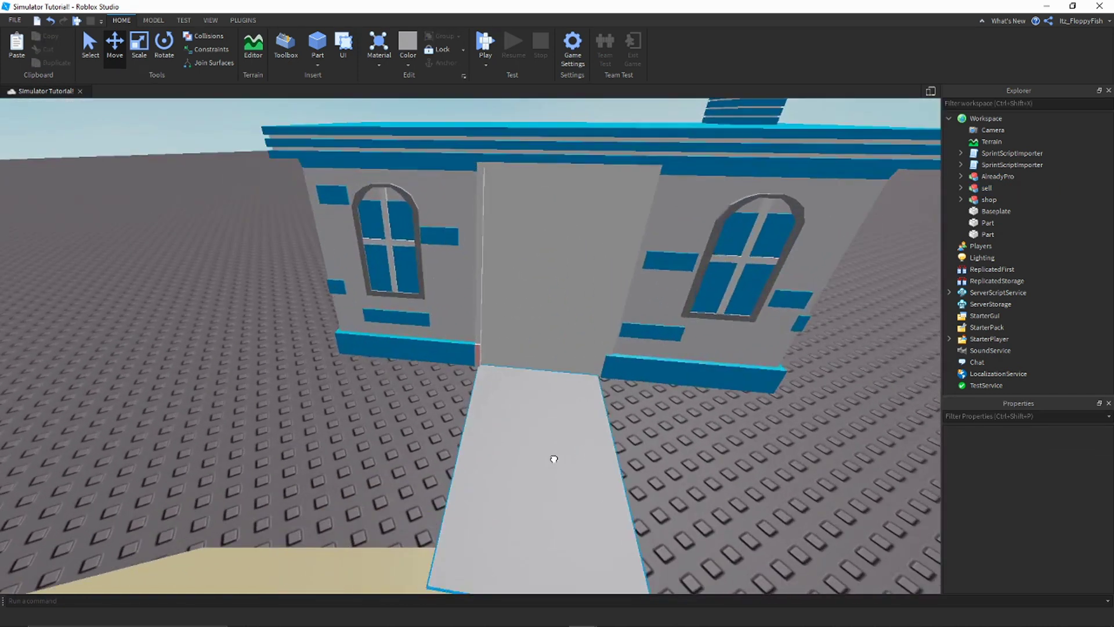
# - Resize the path so it fits between the sell house's doorway and the platform
pyautogui.click(552, 458)
pyautogui.press('e')
pyautogui.press('w')
pyautogui.click(139, 45)
pyautogui.moveTo(475, 383); pyautogui.dragTo(475, 383, button='right')
pyautogui.moveTo(412, 365); pyautogui.dragTo(394, 341)
pyautogui.click(591, 410)
# - Examine the pink shop house's position relative to the platform and the sell house's finished path
pyautogui.scroll(-3, 591, 410)
pyautogui.scroll(-3, 544, 374)
pyautogui.scroll(3, 541, 388)
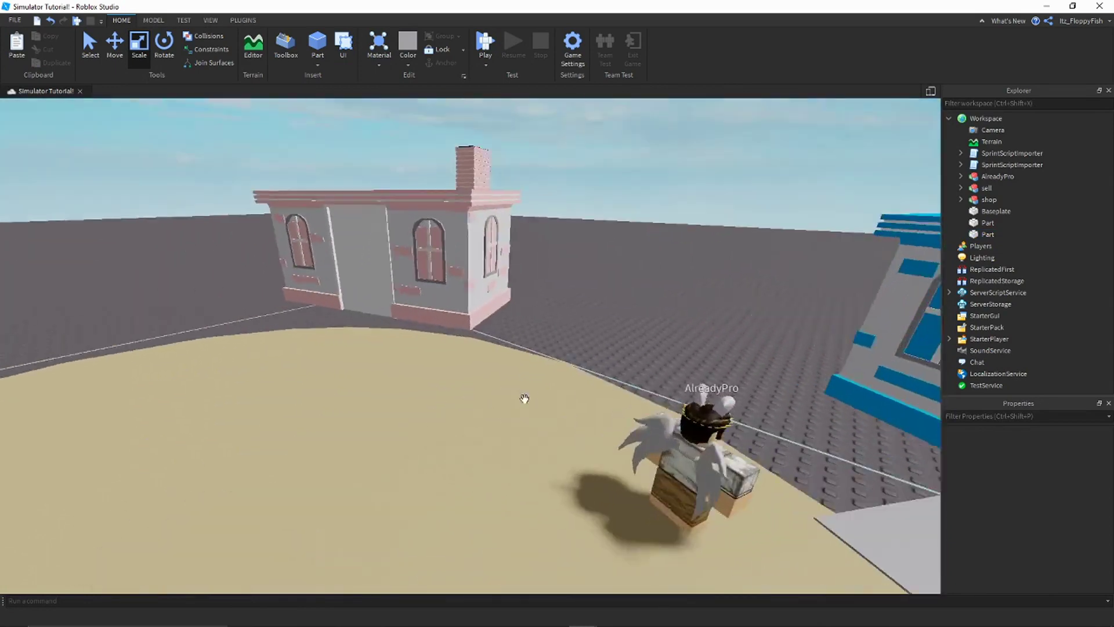
pyautogui.scroll(3, 467, 406)
pyautogui.click(468, 406)
pyautogui.scroll(-3, 495, 427)
pyautogui.scroll(3, 487, 415)
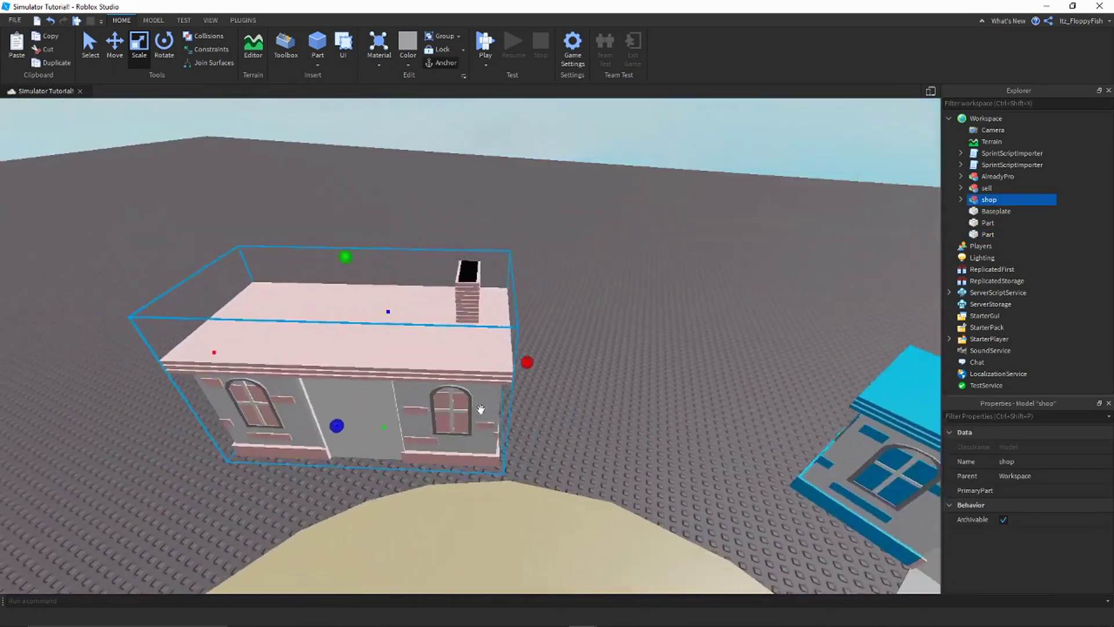
pyautogui.scroll(-3, 475, 389)
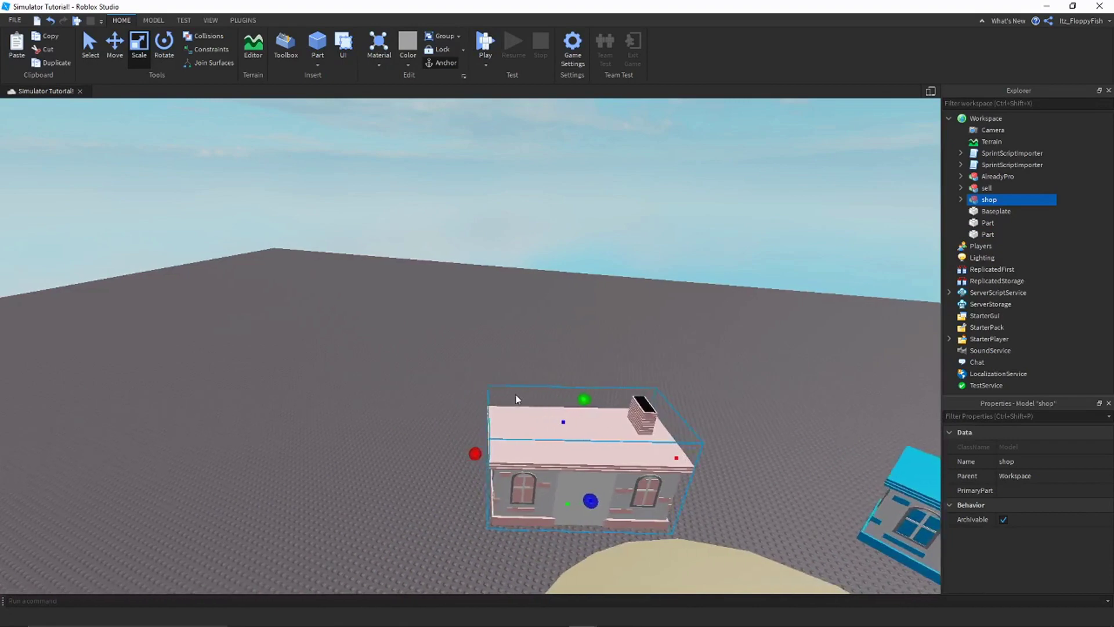
pyautogui.scroll(3, 504, 328)
pyautogui.click(504, 328)
pyautogui.scroll(-3, 503, 327)
pyautogui.scroll(3, 503, 328)
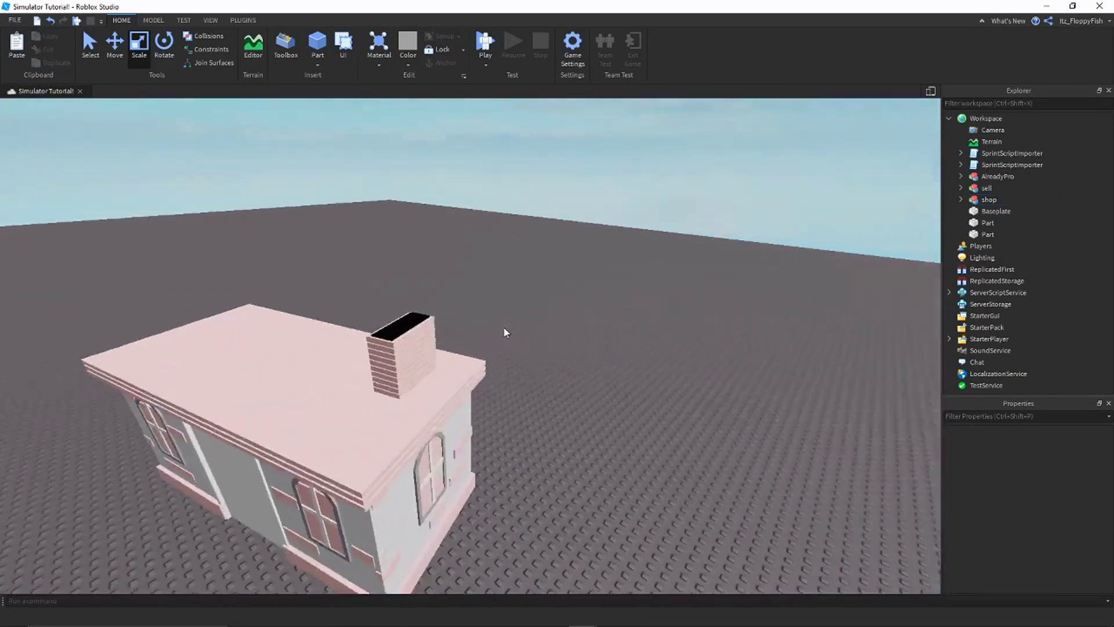
pyautogui.press('a')
pyautogui.scroll(-4, 499, 353)
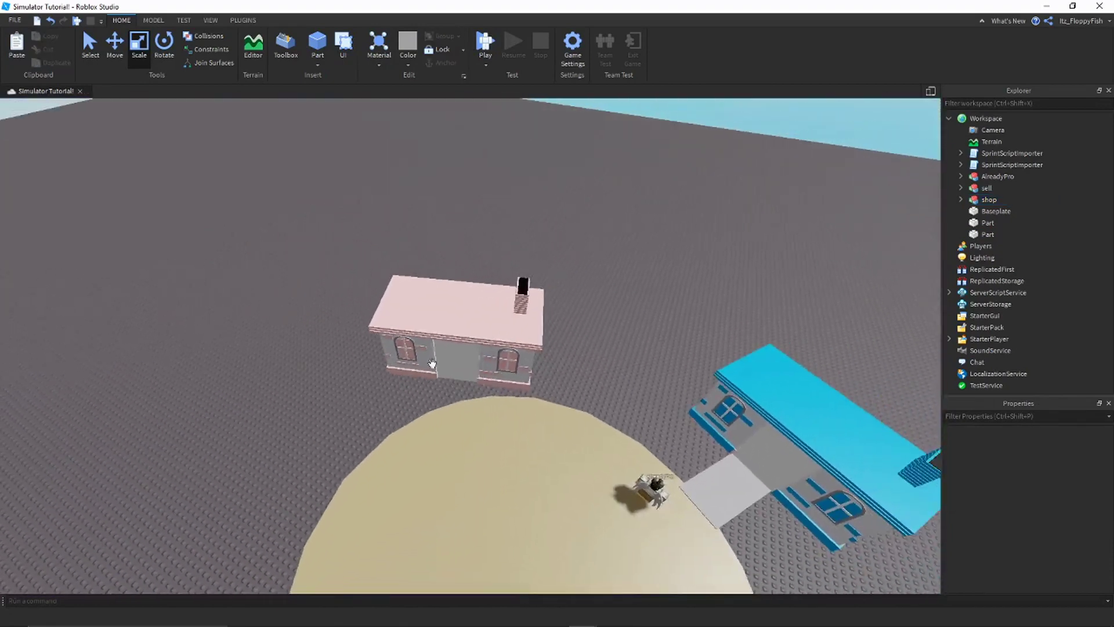
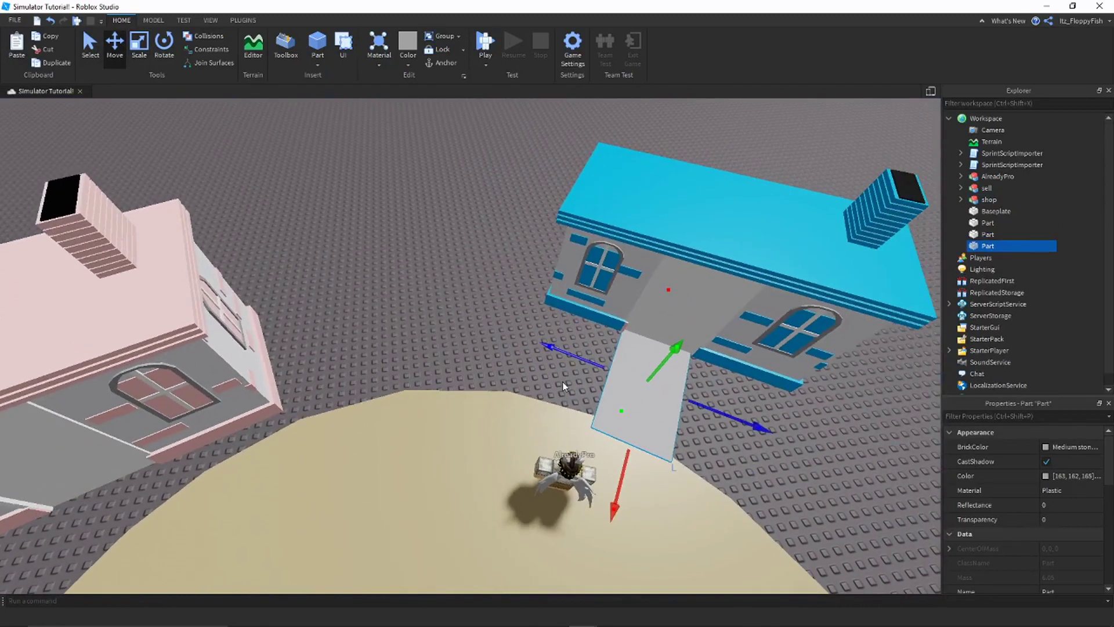
# - Duplicate the sell house's path, rotate the copy and move it toward the pink shop house
pyautogui.moveTo(457, 326); pyautogui.dragTo(407, 293, button='right')
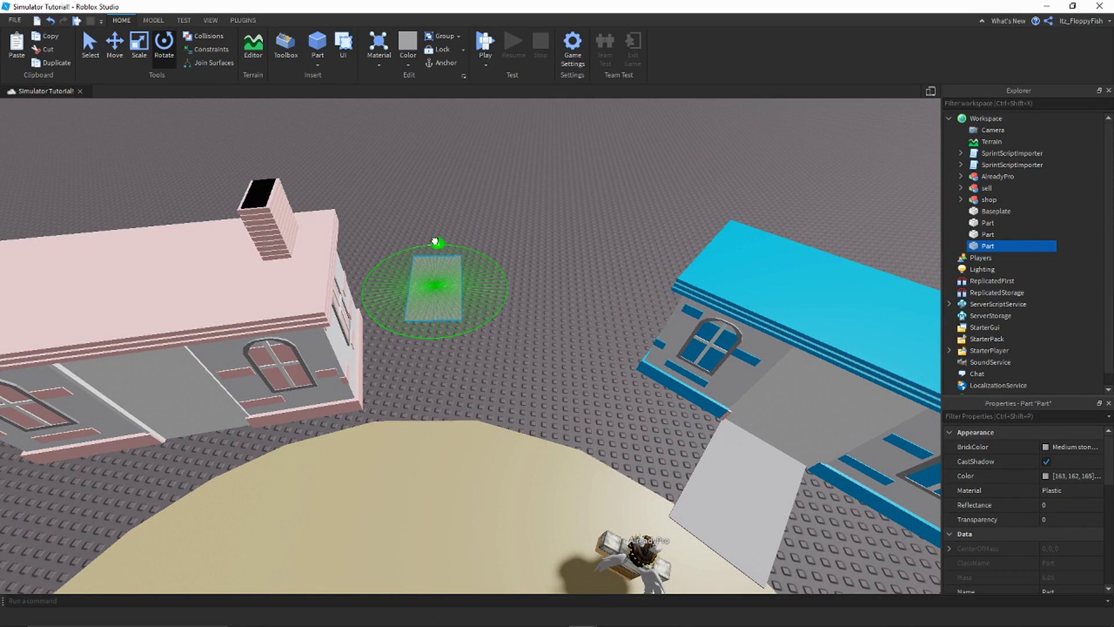
pyautogui.click(120, 43)
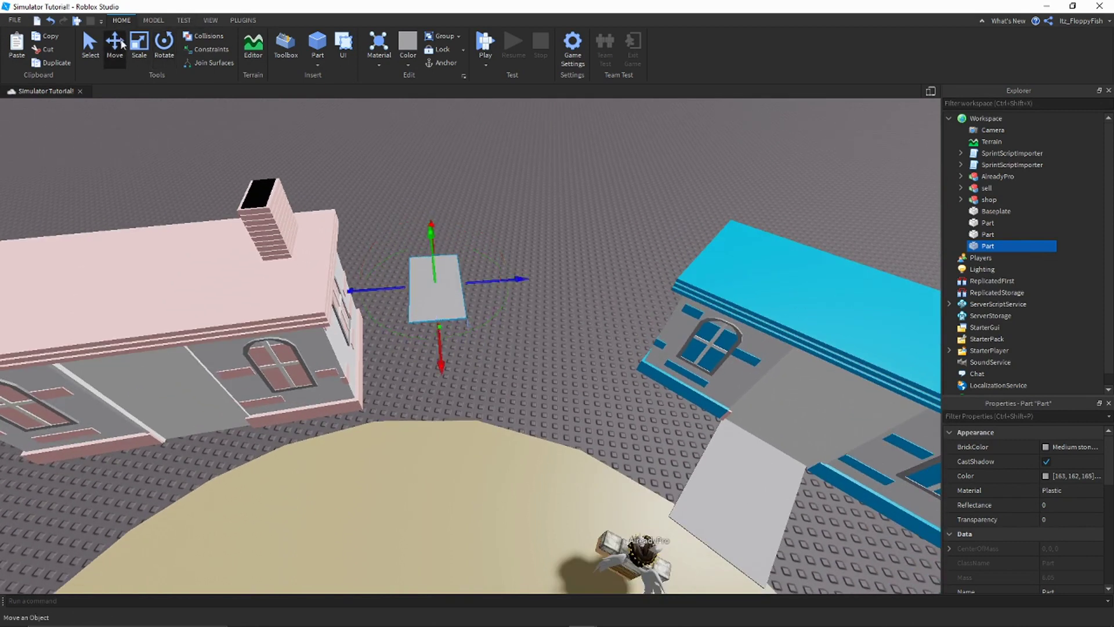
pyautogui.click(391, 300)
pyautogui.click(417, 293)
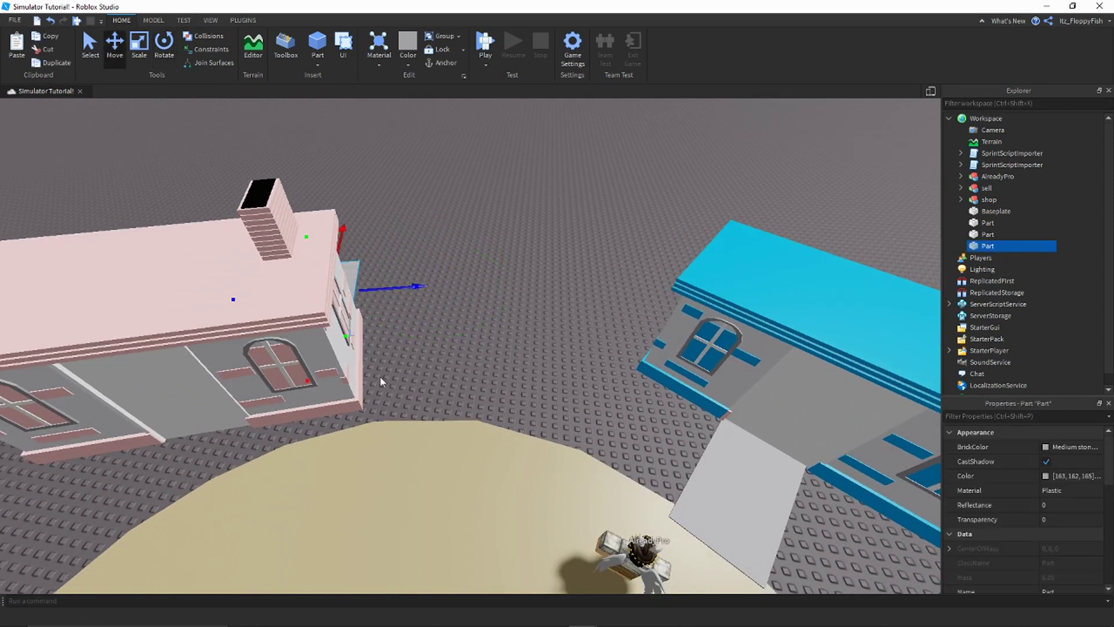
# - Place the copied path at the platform's edge in front of the shop house, angled to meet the platform
pyautogui.moveTo(306, 380); pyautogui.dragTo(308, 443, button='right')
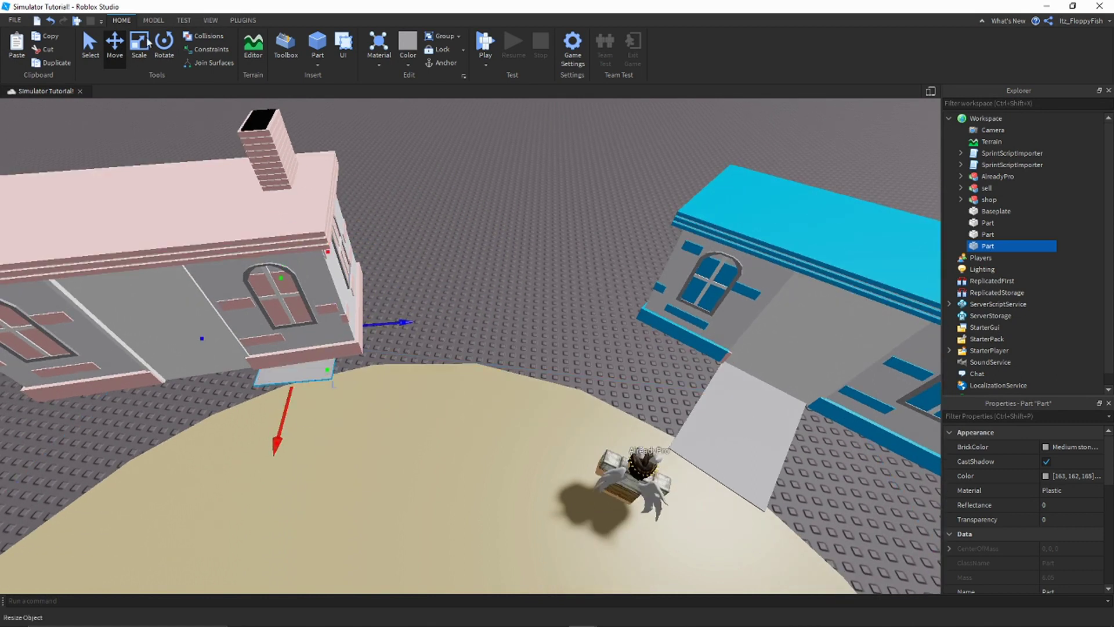
pyautogui.click(163, 50)
pyautogui.moveTo(511, 341); pyautogui.dragTo(437, 341, button='right')
pyautogui.scroll(1, 438, 341)
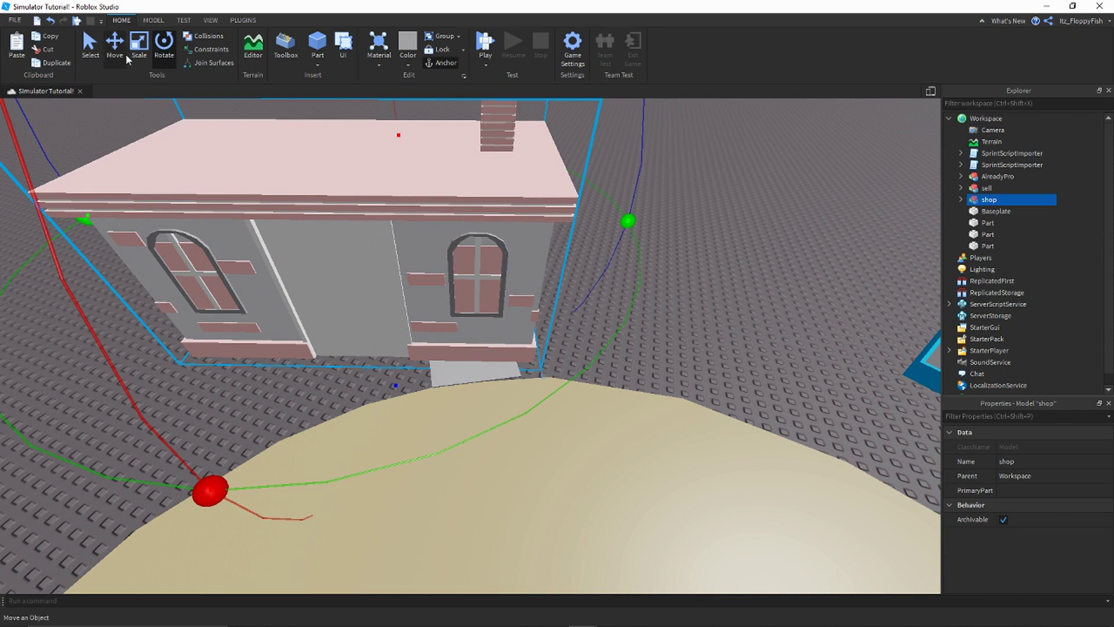
pyautogui.click(140, 51)
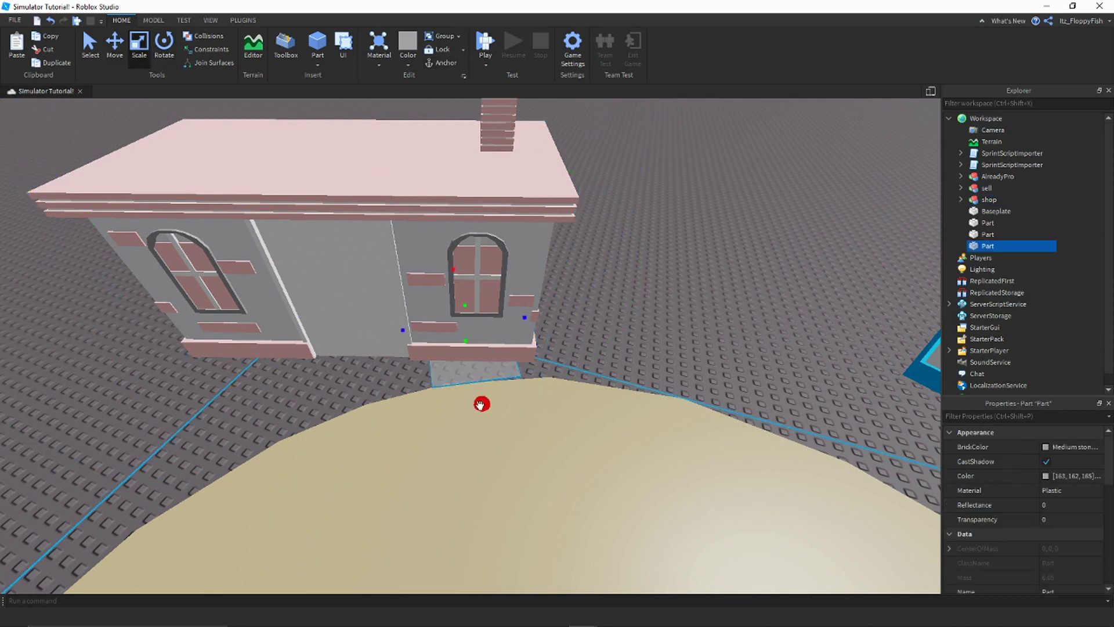
# - Move the shop house back and sideways so its doorway stands behind the copied path
pyautogui.click(457, 252)
pyautogui.moveTo(480, 291); pyautogui.dragTo(462, 285, button='right')
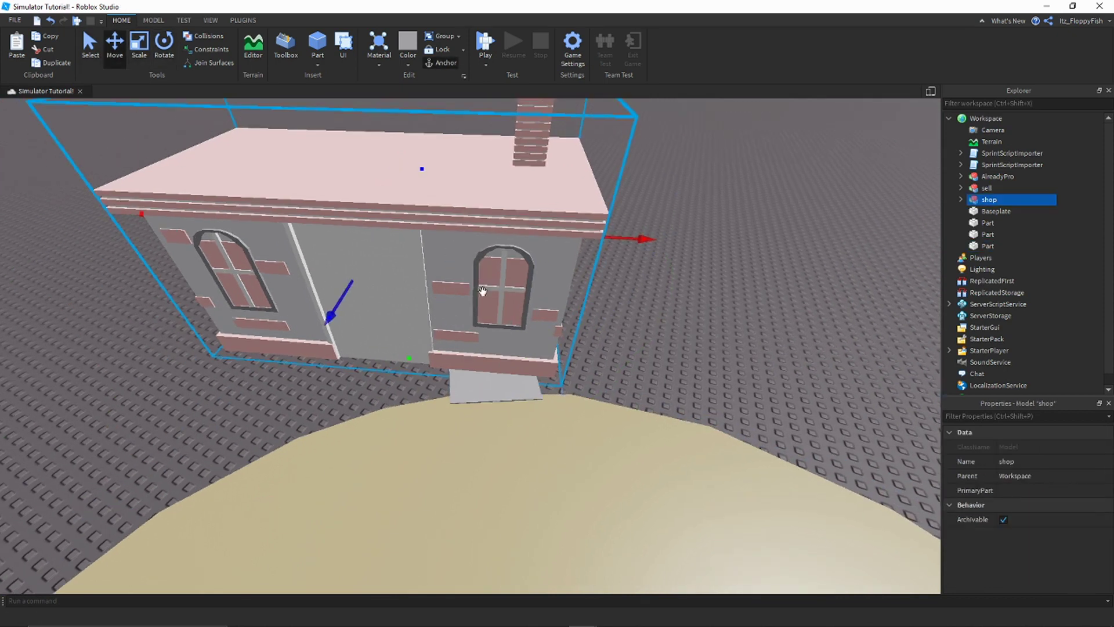
pyautogui.moveTo(480, 290); pyautogui.dragTo(473, 238)
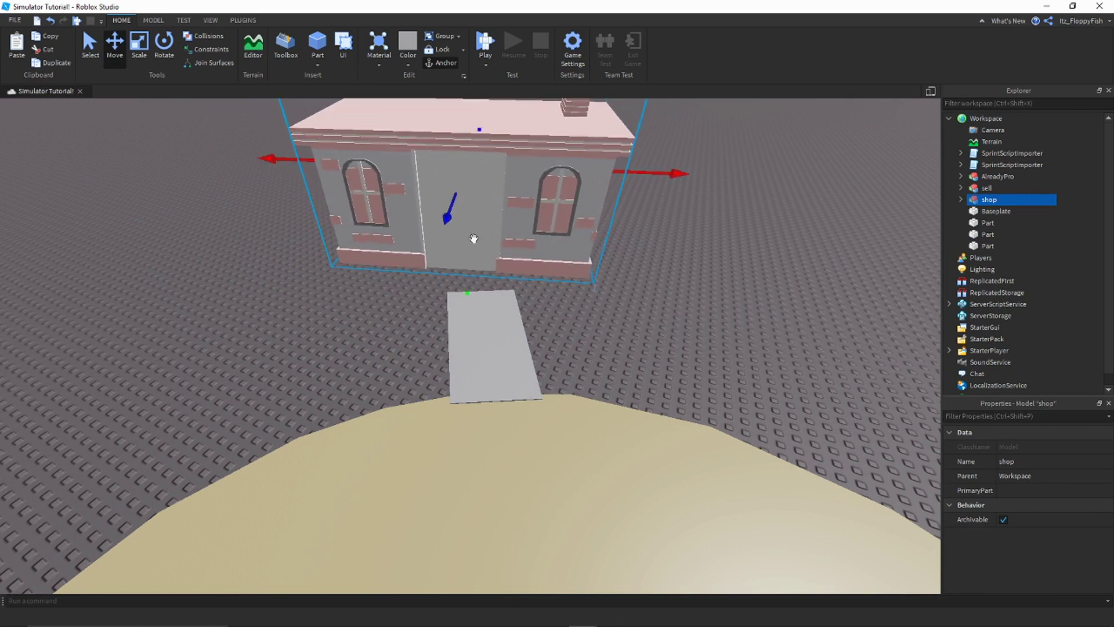
# - Rotate the shop house so its front squares up with the copied path and faces the platform
pyautogui.click(164, 50)
pyautogui.moveTo(511, 233); pyautogui.dragTo(442, 301, button='right')
pyautogui.press('e')
pyautogui.moveTo(368, 228); pyautogui.dragTo(420, 263)
pyautogui.moveTo(419, 259); pyautogui.dragTo(517, 159, button='right')
pyautogui.scroll(-8, 517, 159)
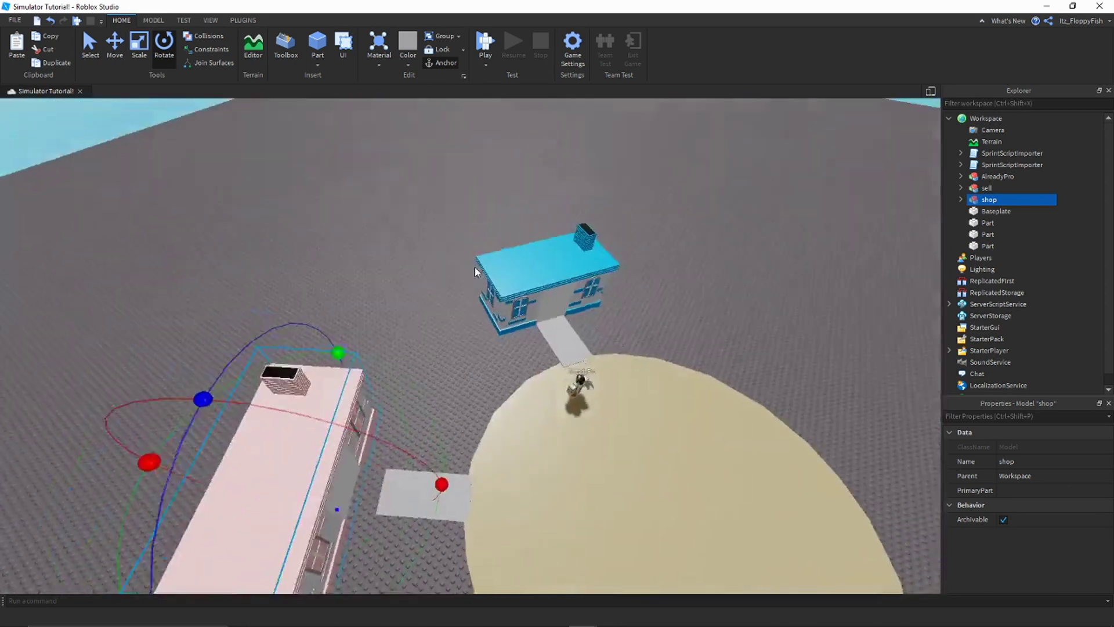
pyautogui.moveTo(809, 351); pyautogui.dragTo(343, 278, button='right')
pyautogui.press('s')
pyautogui.press('d')
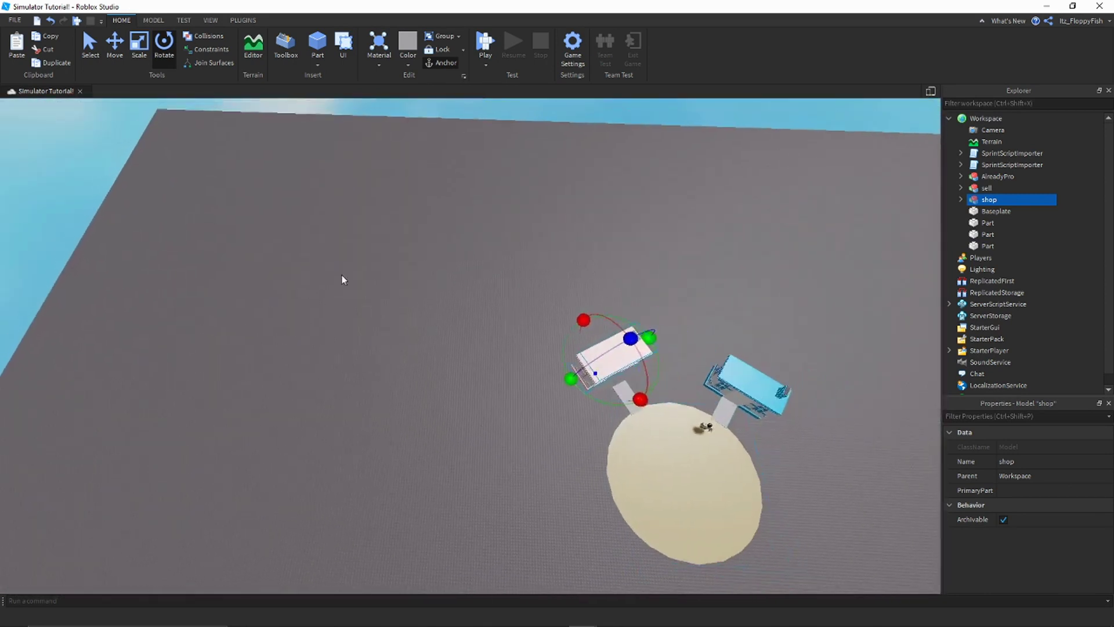
# - Move the pink shop house forward until its doorway meets the end of its path
pyautogui.moveTo(800, 426); pyautogui.dragTo(510, 355, button='right')
pyautogui.scroll(1, 596, 404)
pyautogui.press('w')
pyautogui.hotkey('ctrl', '2')
pyautogui.scroll(10, 511, 355)
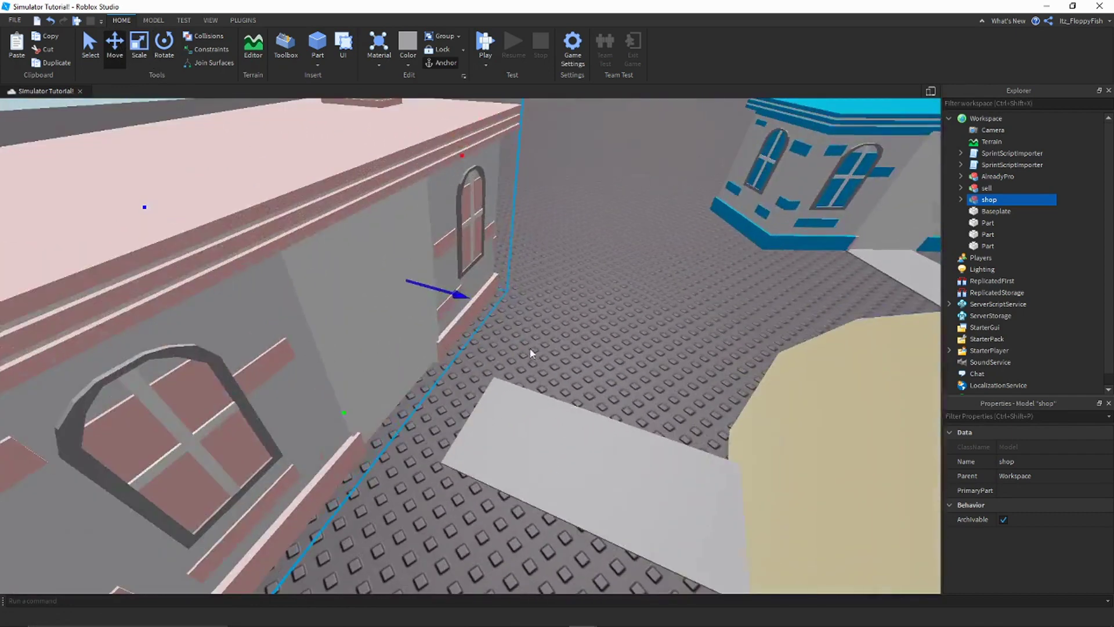
pyautogui.scroll(-2, 451, 298)
pyautogui.moveTo(450, 298); pyautogui.dragTo(545, 318)
pyautogui.scroll(2, 557, 334)
pyautogui.moveTo(545, 319); pyautogui.dragTo(561, 338, button='right')
pyautogui.press('d')
pyautogui.scroll(-10, 562, 336)
pyautogui.click(570, 341)
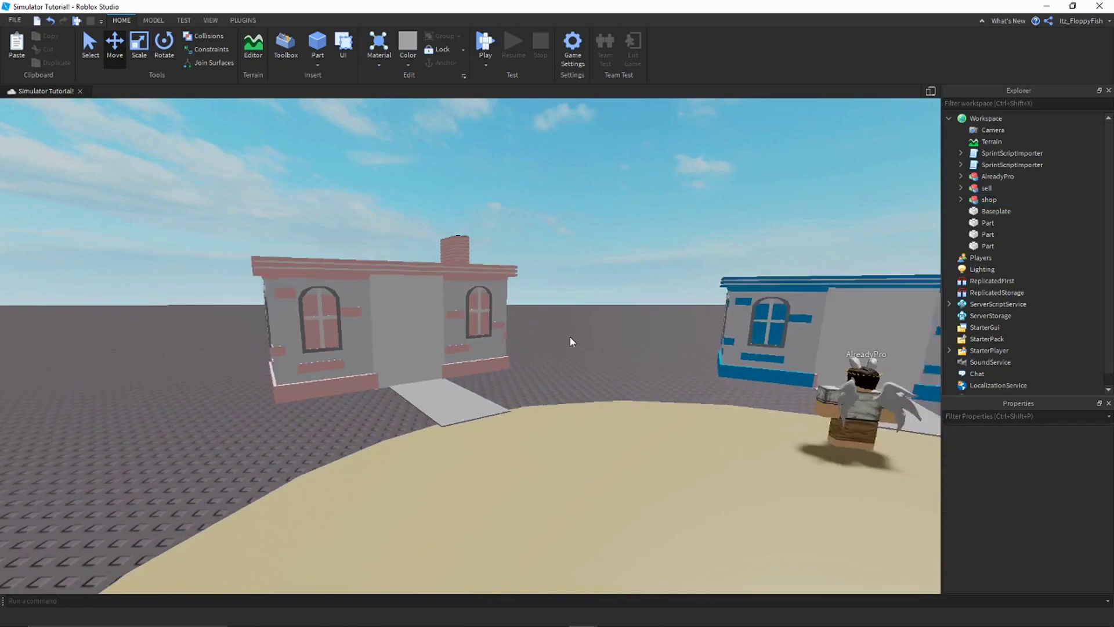
# - Examine the platform, both paths and both houses from several sides and from above to check the layout
pyautogui.moveTo(677, 357); pyautogui.dragTo(680, 423, button='right')
pyautogui.scroll(-5, 756, 364)
pyautogui.scroll(-5, 576, 323)
pyautogui.scroll(4, 577, 323)
pyautogui.moveTo(677, 361); pyautogui.dragTo(483, 404, button='right')
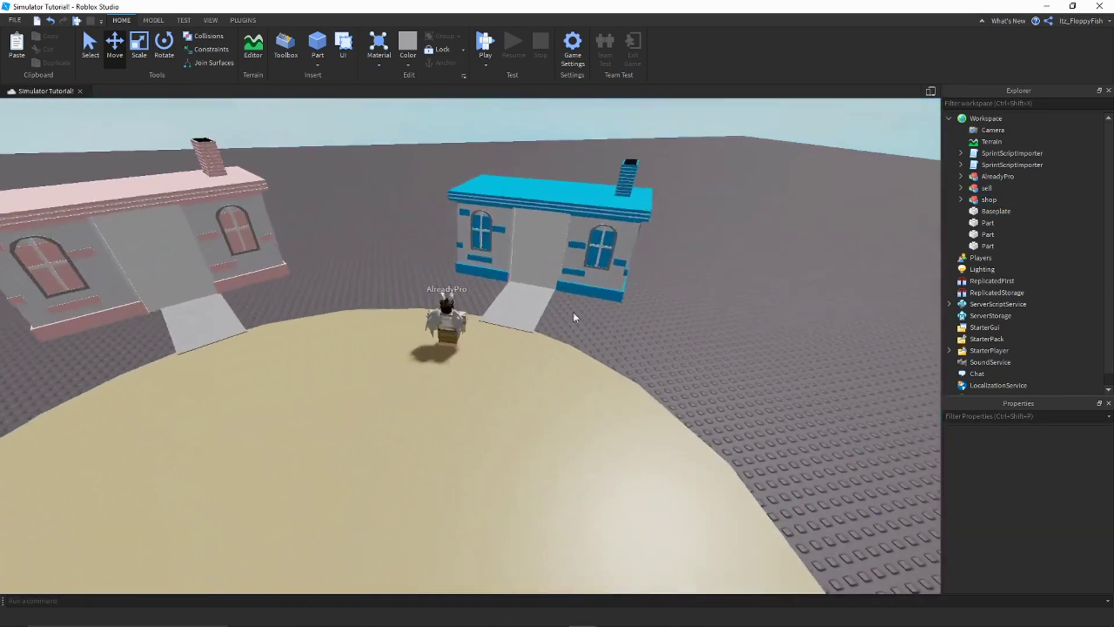
pyautogui.scroll(3, 494, 266)
pyautogui.scroll(-4, 430, 290)
pyautogui.scroll(-1, 497, 313)
pyautogui.moveTo(497, 313); pyautogui.dragTo(467, 301, button='right')
pyautogui.scroll(-2, 466, 301)
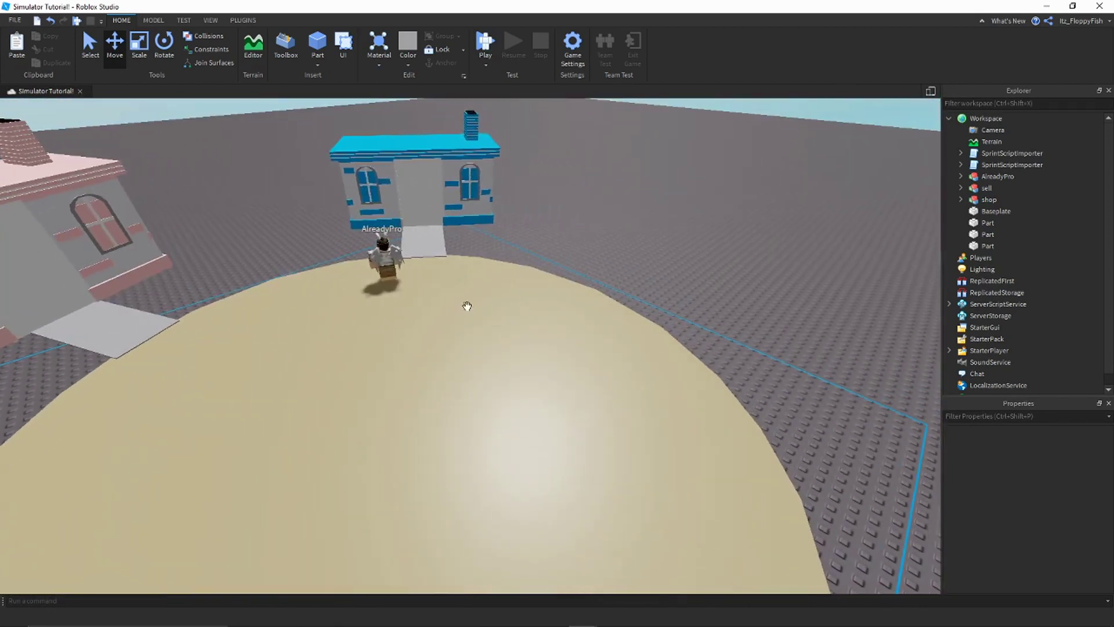
pyautogui.moveTo(521, 235); pyautogui.dragTo(600, 283, button='right')
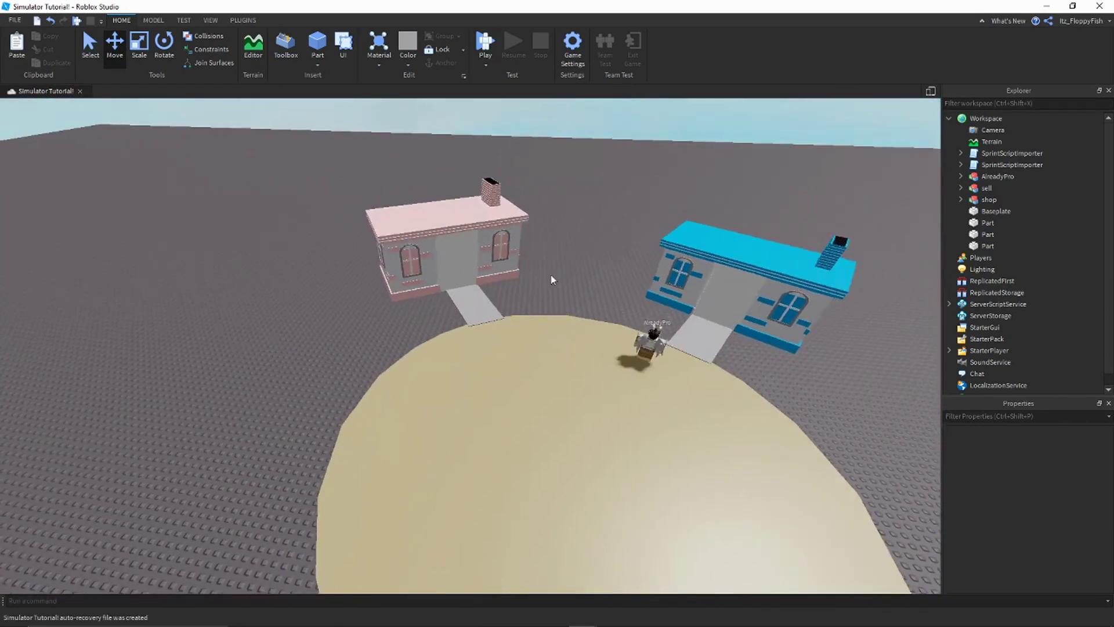
pyautogui.scroll(2, 600, 283)
pyautogui.scroll(-4, 600, 283)
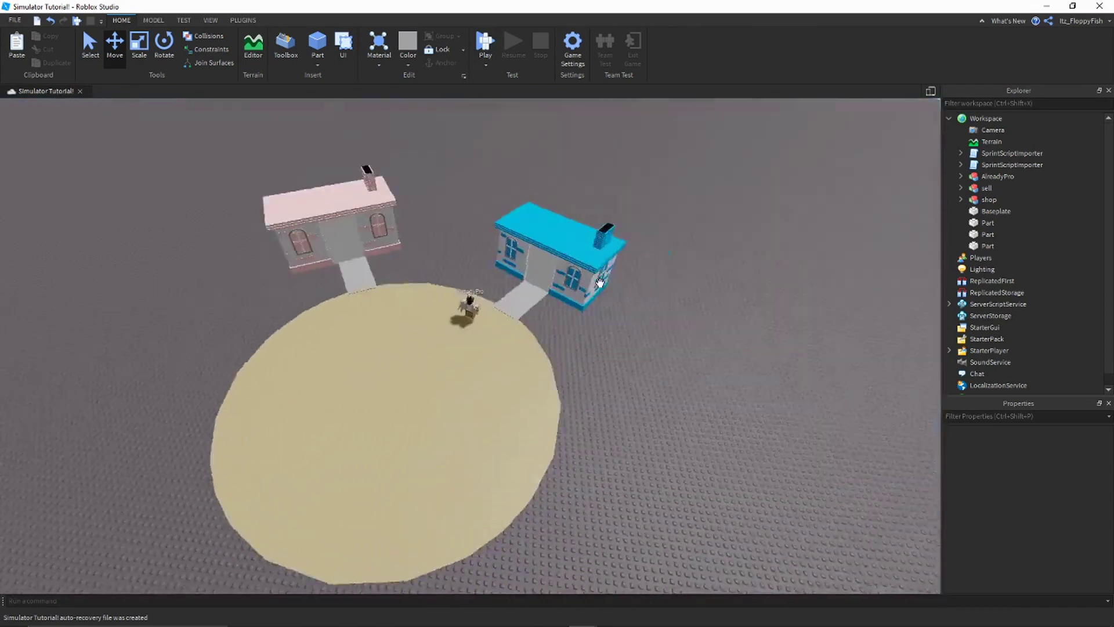
pyautogui.scroll(-3, 600, 283)
pyautogui.scroll(2, 489, 293)
pyautogui.scroll(-3, 488, 290)
pyautogui.moveTo(489, 293); pyautogui.dragTo(409, 412, button='right')
pyautogui.scroll(-2, 488, 290)
pyautogui.scroll(2, 387, 293)
pyautogui.scroll(-1, 408, 412)
pyautogui.press('s')
pyautogui.press('a')
pyautogui.press('d')
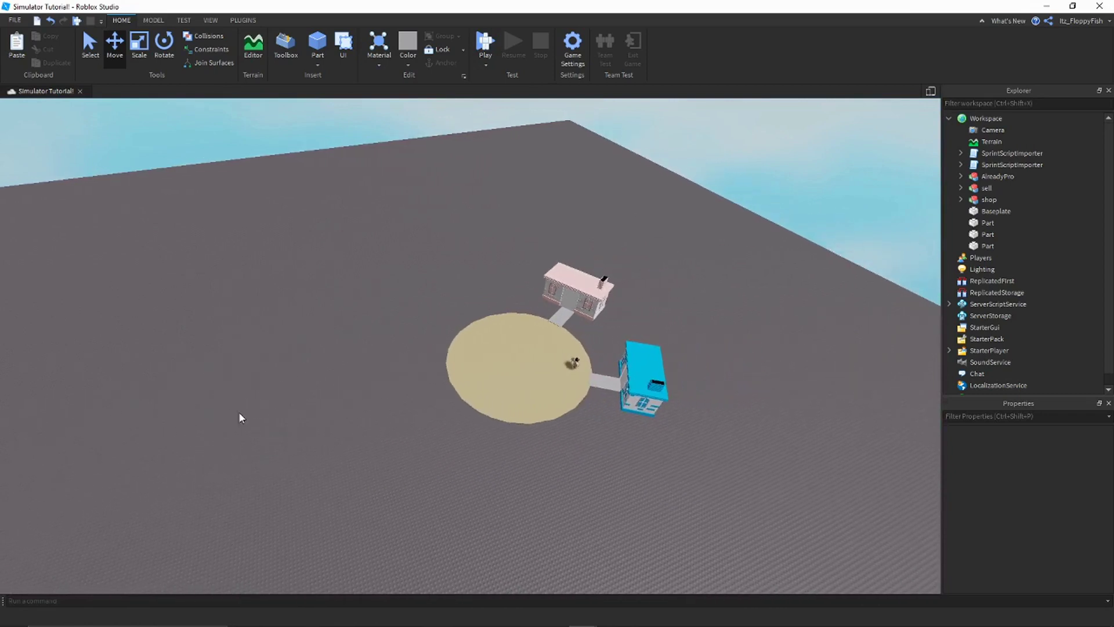
pyautogui.press('w')
pyautogui.press('w')
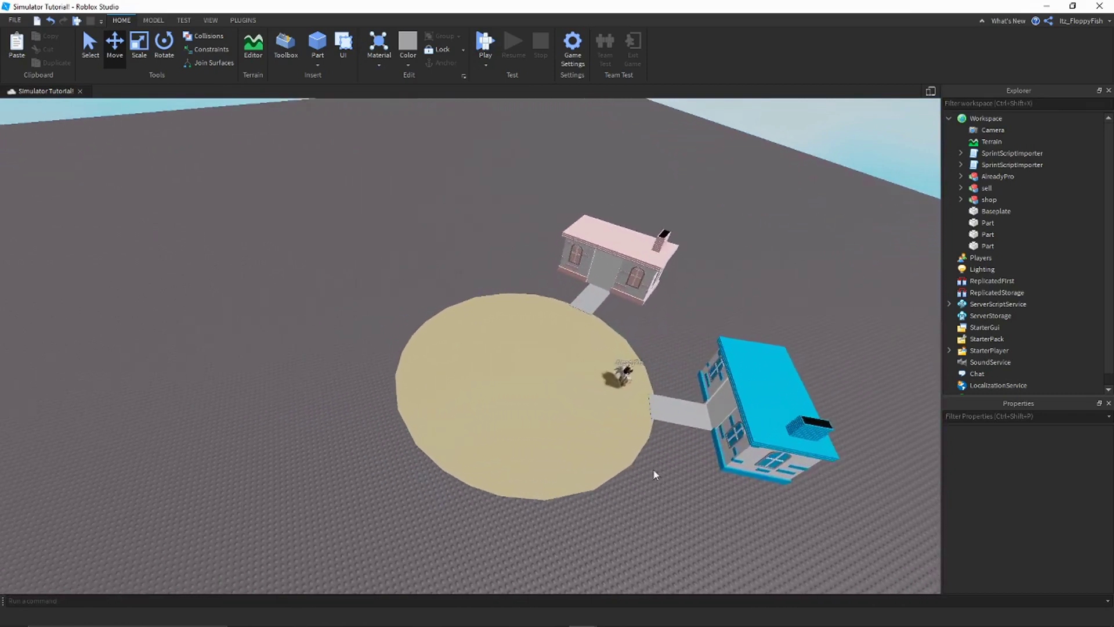
pyautogui.press('d')
pyautogui.press('a')
pyautogui.moveTo(385, 325); pyautogui.dragTo(567, 348, button='right')
pyautogui.press('w')
pyautogui.press('d')
pyautogui.press('a')
pyautogui.press('w')
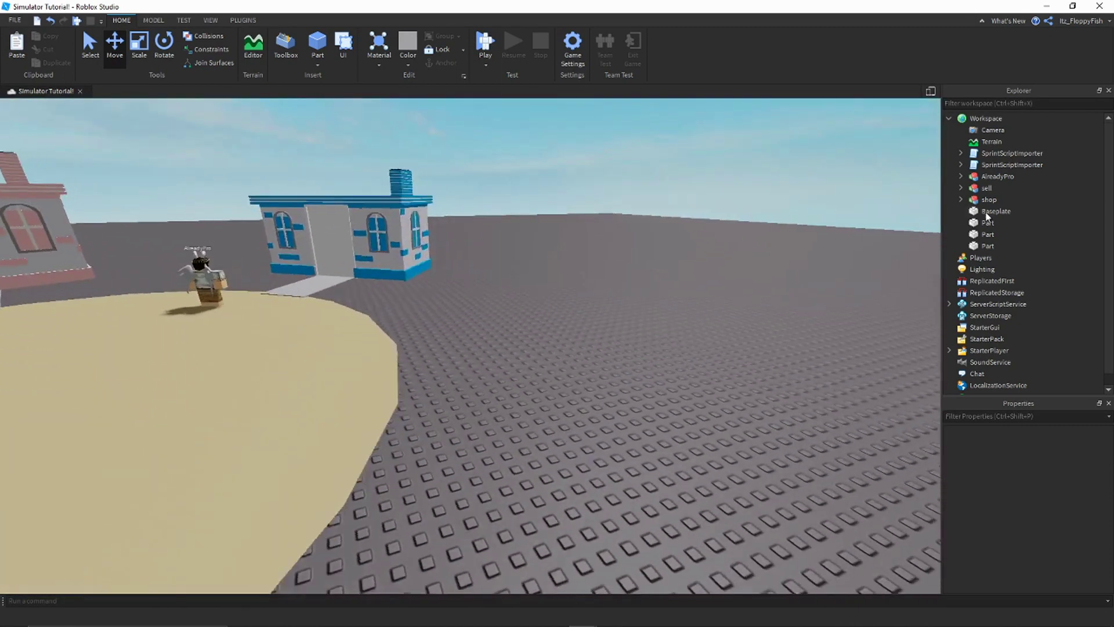
# - Scale the baseplate down along one side to make it narrower around the platform and houses
pyautogui.press('s')
pyautogui.press('a')
pyautogui.click(980, 257)
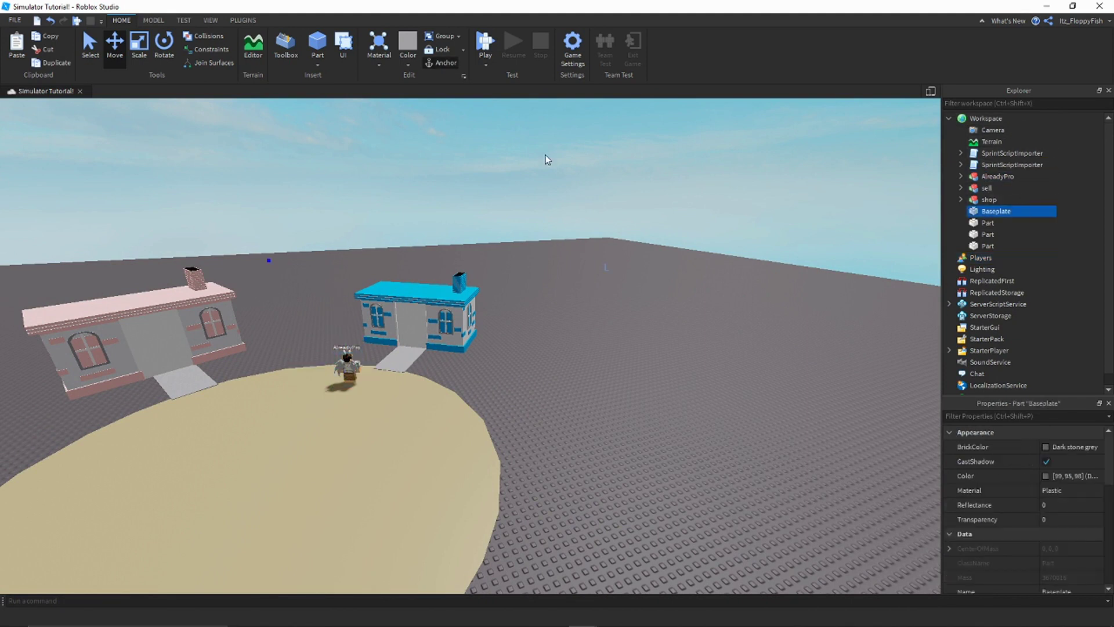
pyautogui.press('s')
pyautogui.moveTo(545, 252); pyautogui.dragTo(517, 253, button='right')
pyautogui.press('w')
pyautogui.click(148, 45)
pyautogui.press('s')
pyautogui.moveTo(435, 331); pyautogui.dragTo(437, 333, button='right')
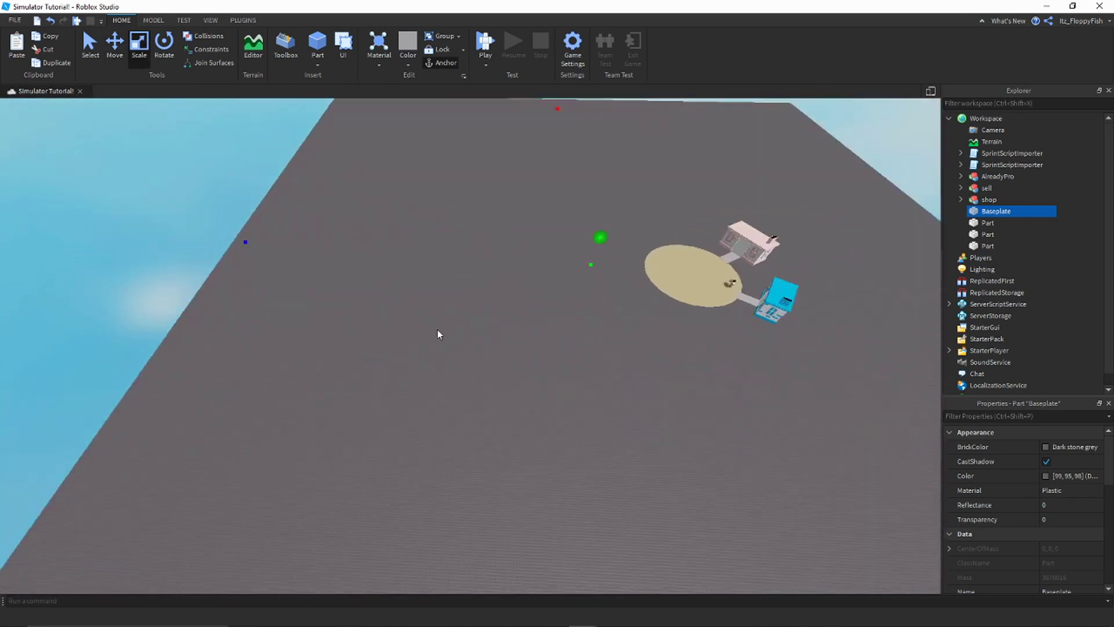
pyautogui.moveTo(307, 270); pyautogui.dragTo(493, 280)
pyautogui.moveTo(492, 279); pyautogui.dragTo(451, 137, button='right')
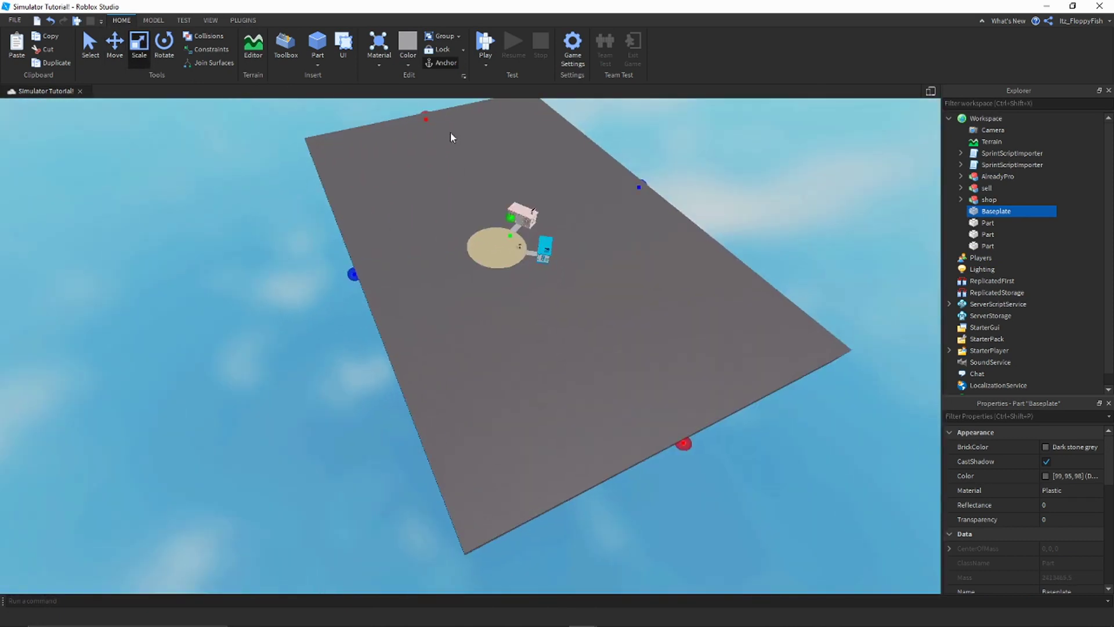
# - Shorten the baseplate from both of its far ends, keeping the platform and houses on it
pyautogui.moveTo(426, 114); pyautogui.dragTo(498, 182)
pyautogui.moveTo(497, 182); pyautogui.dragTo(562, 308, button='right')
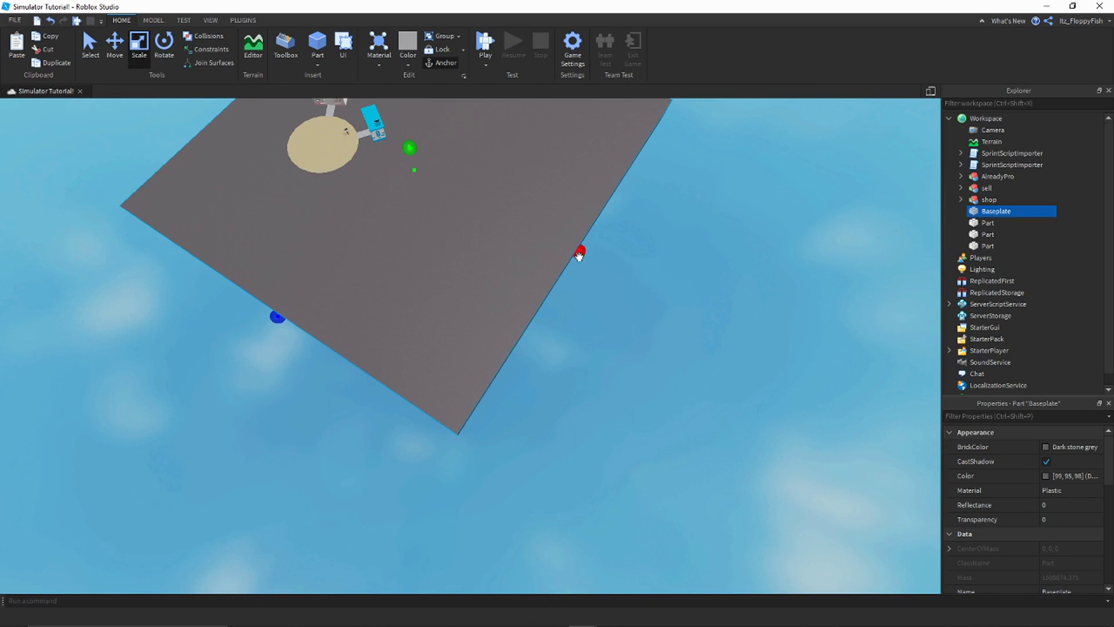
pyautogui.moveTo(580, 254); pyautogui.dragTo(422, 178)
pyautogui.moveTo(510, 238); pyautogui.dragTo(667, 266, button='right')
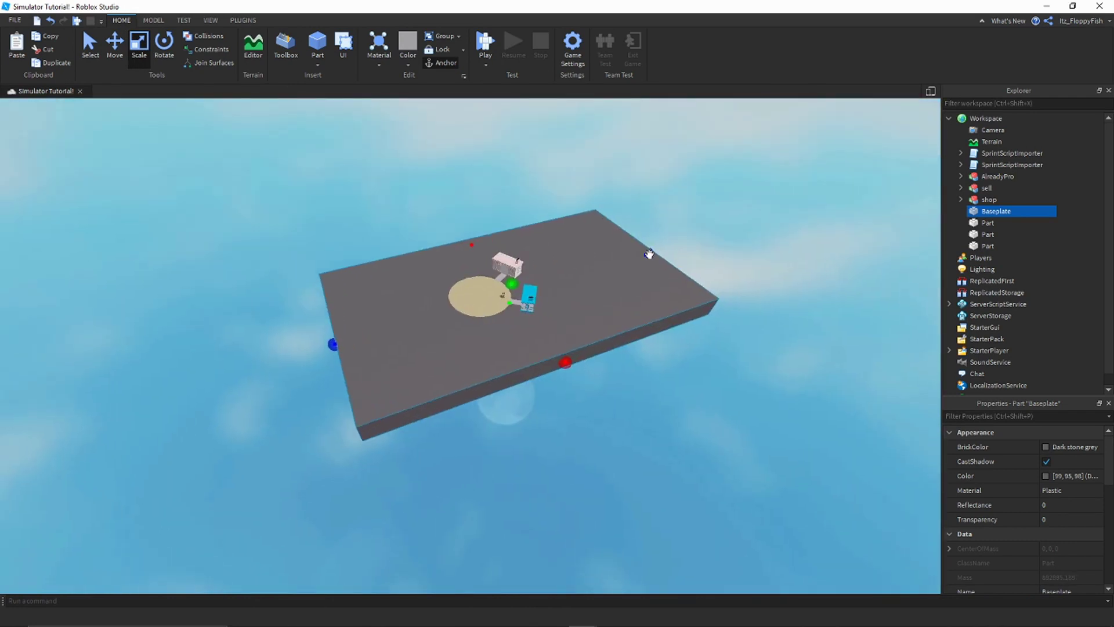
# - Insert a new block part on the baseplate beside the sand-coloured platform's edge
pyautogui.scroll(4, 365, 129)
pyautogui.click(97, 50)
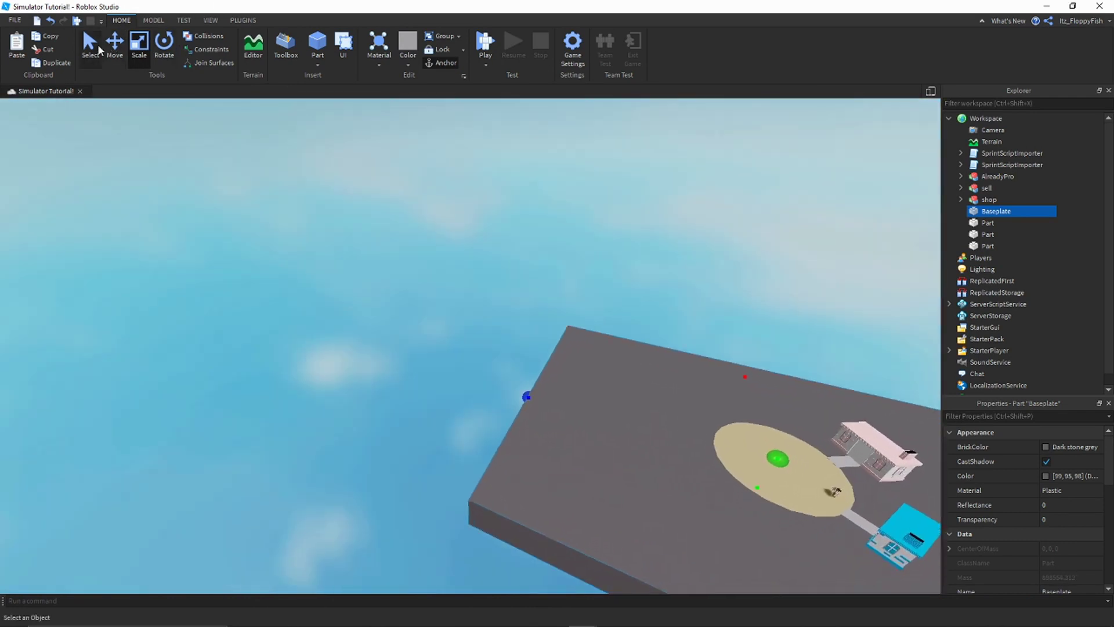
pyautogui.click(112, 50)
pyautogui.moveTo(353, 210)
pyautogui.mouseDown(button='right')
pyautogui.moveTo(510, 286)
pyautogui.moveTo(534, 257)
pyautogui.moveTo(522, 253)
pyautogui.moveTo(525, 271)
pyautogui.moveTo(455, 288)
pyautogui.mouseUp(button='right')
pyautogui.press('w')
pyautogui.press('w')
pyautogui.click(314, 49)
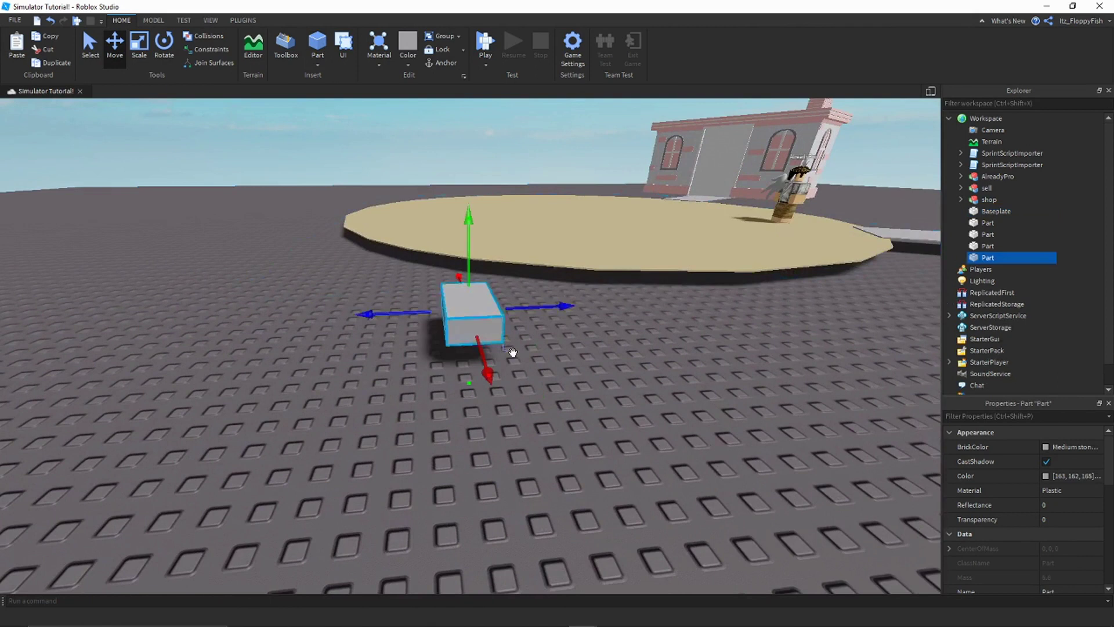
pyautogui.moveTo(513, 352); pyautogui.dragTo(493, 358, button='right')
pyautogui.click(491, 297)
pyautogui.moveTo(534, 293); pyautogui.dragTo(533, 285)
pyautogui.press('a')
pyautogui.press('w')
pyautogui.moveTo(532, 285); pyautogui.dragTo(532, 285, button='right')
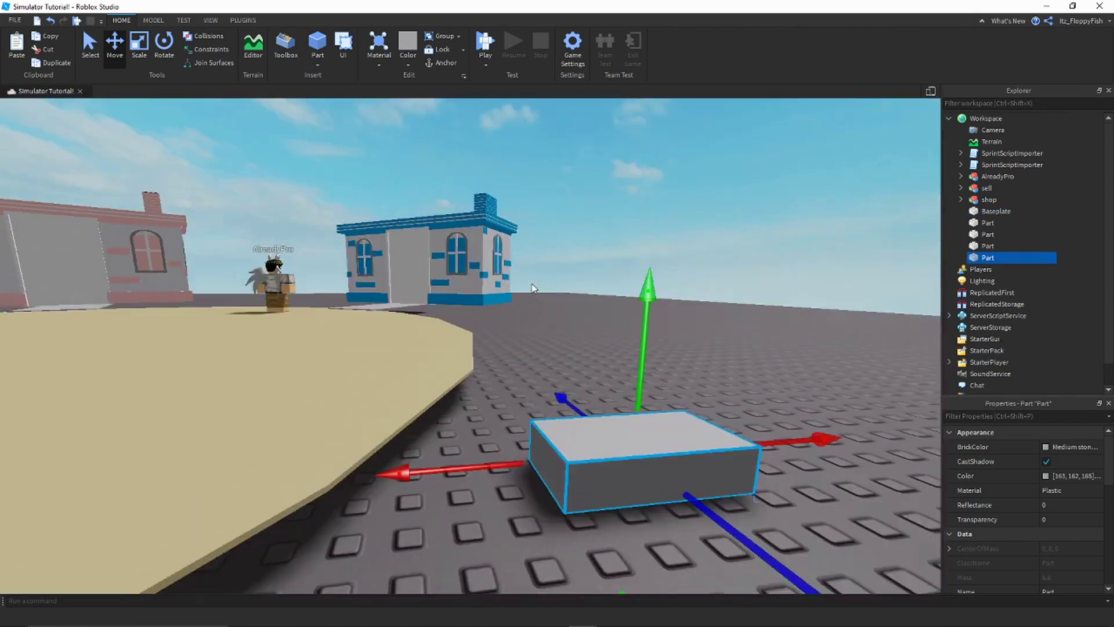
# - Look over the free baseplate area surrounding the platform and the two houses
pyautogui.scroll(-1, 532, 286)
pyautogui.scroll(-8, 463, 385)
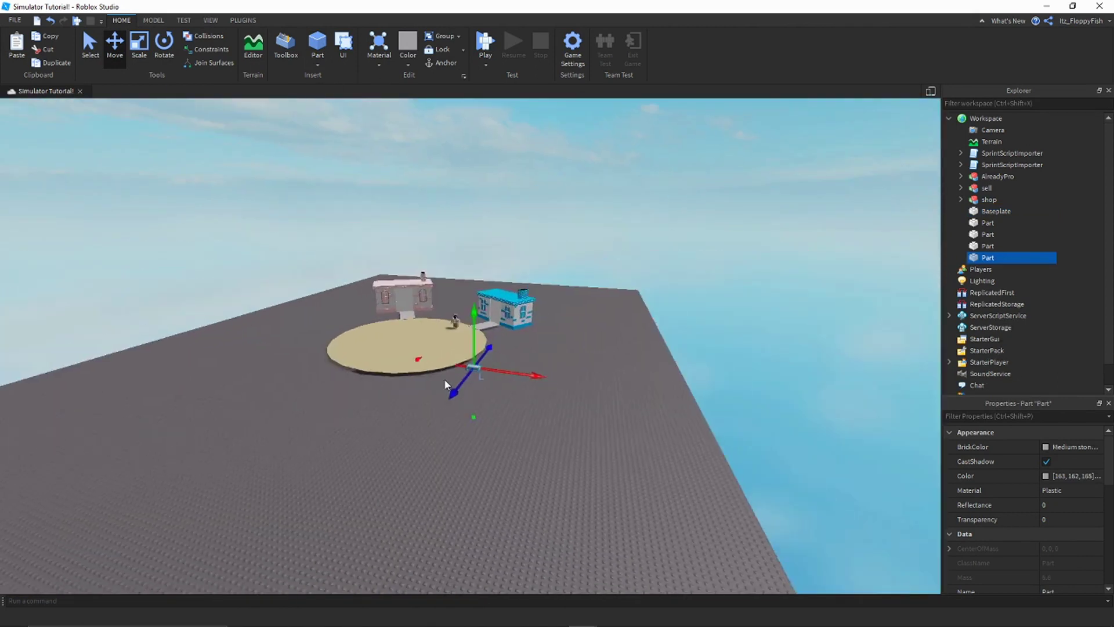
pyautogui.moveTo(444, 384); pyautogui.dragTo(442, 385, button='right')
pyautogui.scroll(-1, 442, 385)
pyautogui.click(419, 396)
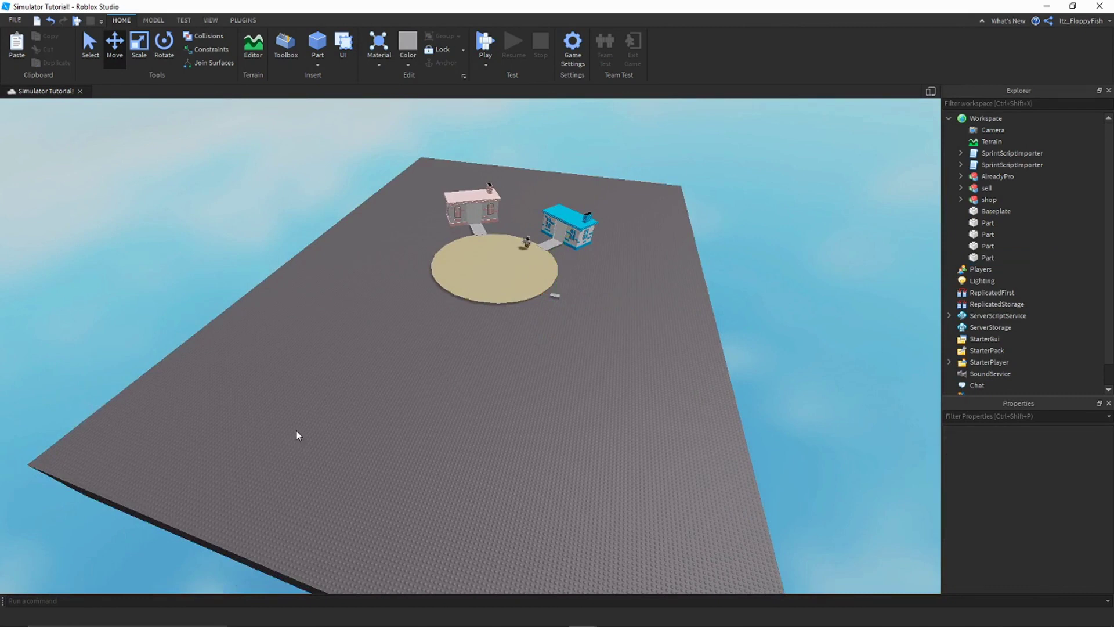
pyautogui.moveTo(712, 136); pyautogui.dragTo(723, 137)
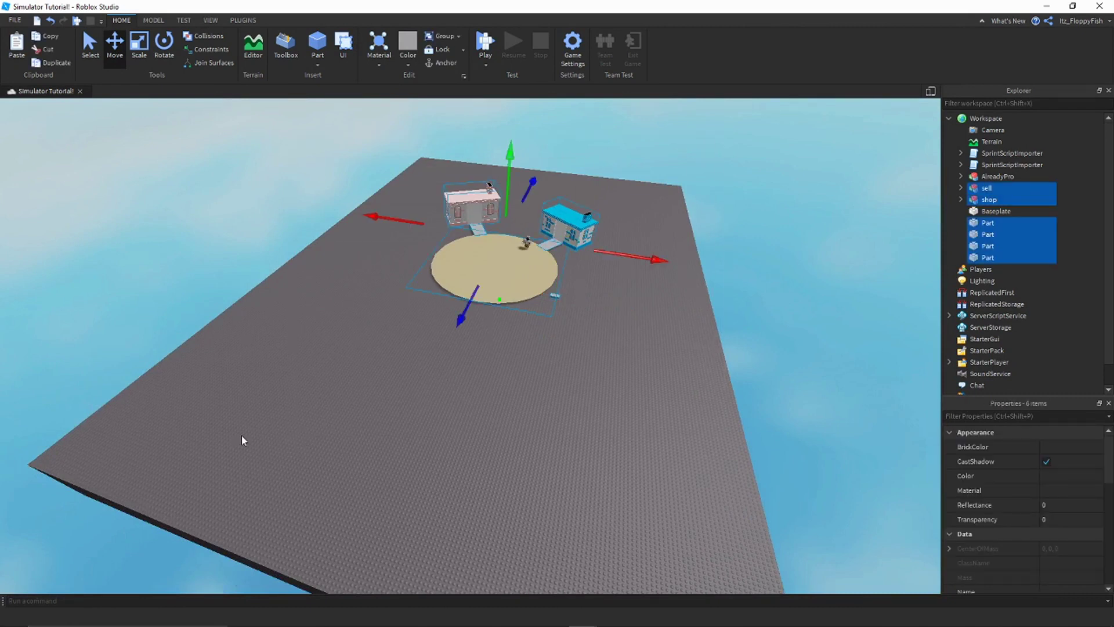
pyautogui.moveTo(241, 439); pyautogui.dragTo(686, 185)
# - Position the new part against the platform's edge and raise it toward the platform's surface
pyautogui.scroll(8, 530, 299)
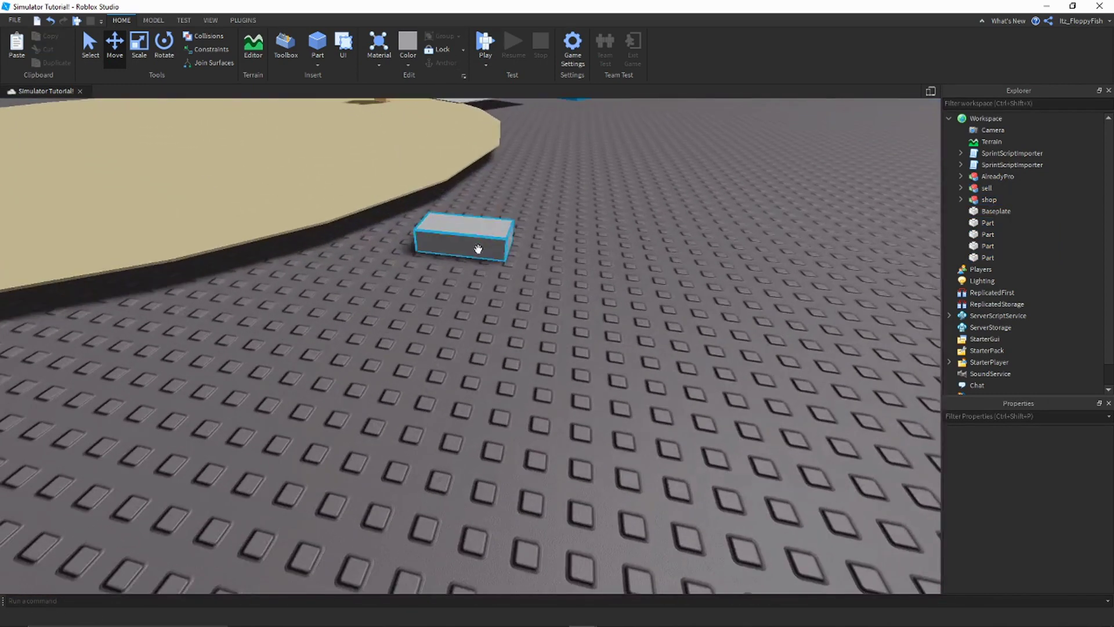
pyautogui.click(477, 249)
pyautogui.moveTo(477, 249); pyautogui.dragTo(499, 244, button='right')
pyautogui.press('w')
pyautogui.moveTo(498, 257); pyautogui.dragTo(396, 255)
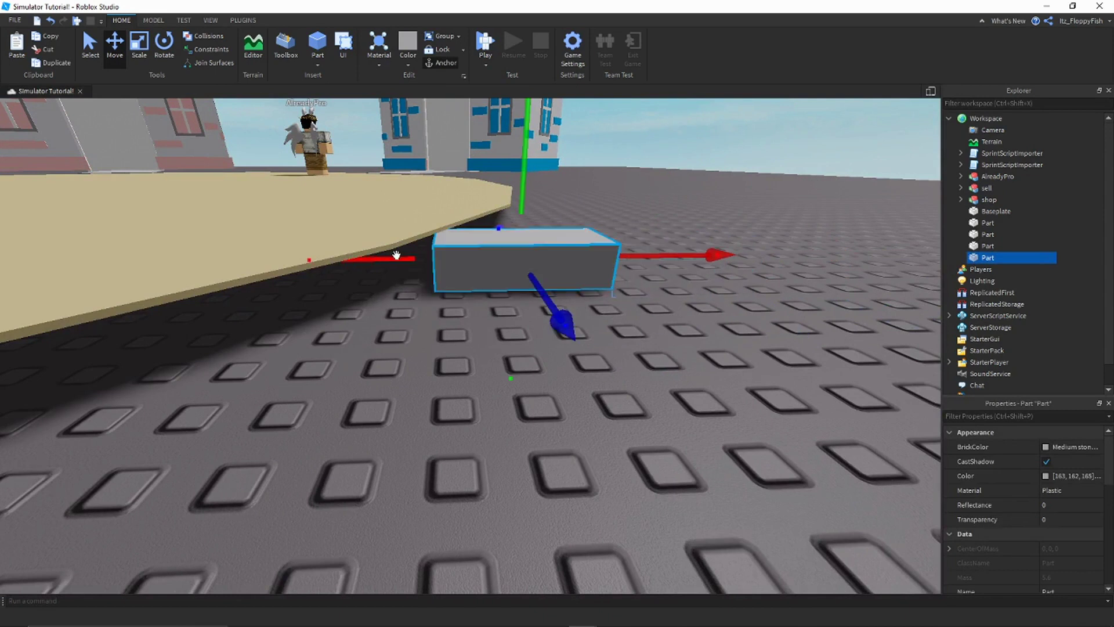
pyautogui.moveTo(508, 377); pyautogui.dragTo(503, 373)
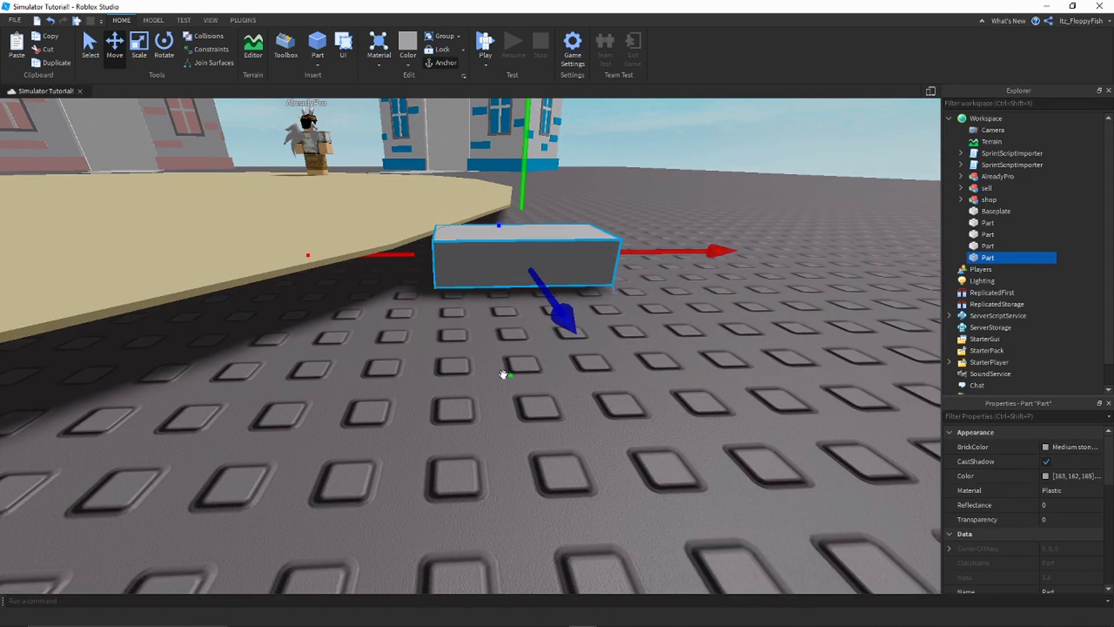
pyautogui.scroll(4, 503, 373)
pyautogui.moveTo(470, 381); pyautogui.dragTo(538, 336, button='right')
pyautogui.press('e')
pyautogui.moveTo(545, 327); pyautogui.dragTo(545, 314)
pyautogui.press('a')
pyautogui.moveTo(546, 314); pyautogui.dragTo(547, 317, button='right')
pyautogui.press('d')
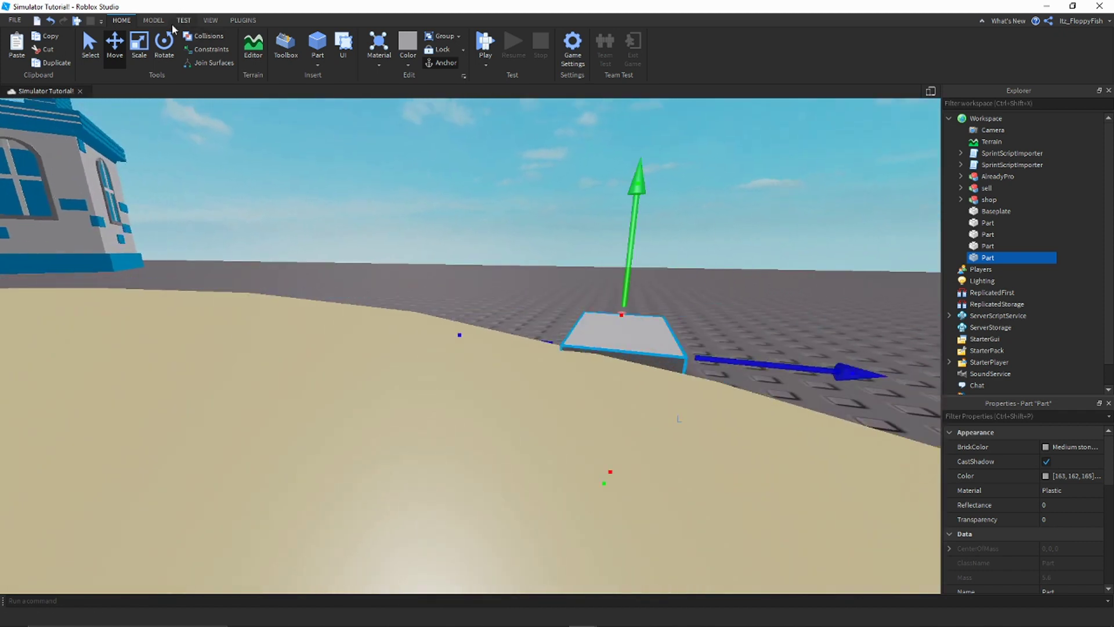
# - Check the new part from the platform side and fine-tune its height against the platform's surface
pyautogui.click(154, 21)
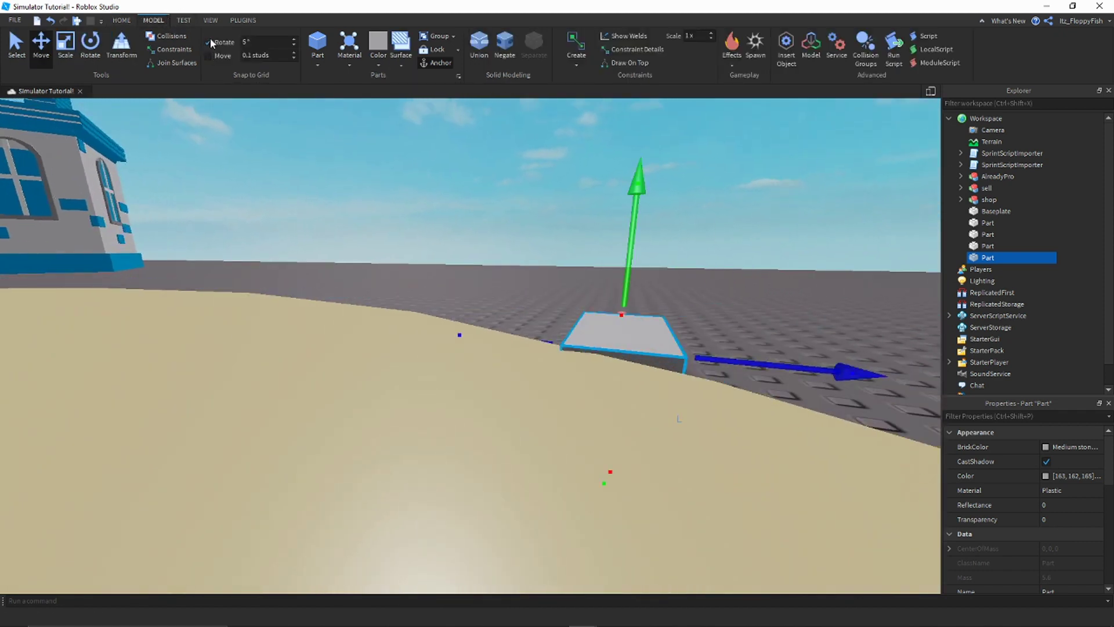
pyautogui.press('d')
pyautogui.moveTo(462, 297); pyautogui.dragTo(441, 284, button='right')
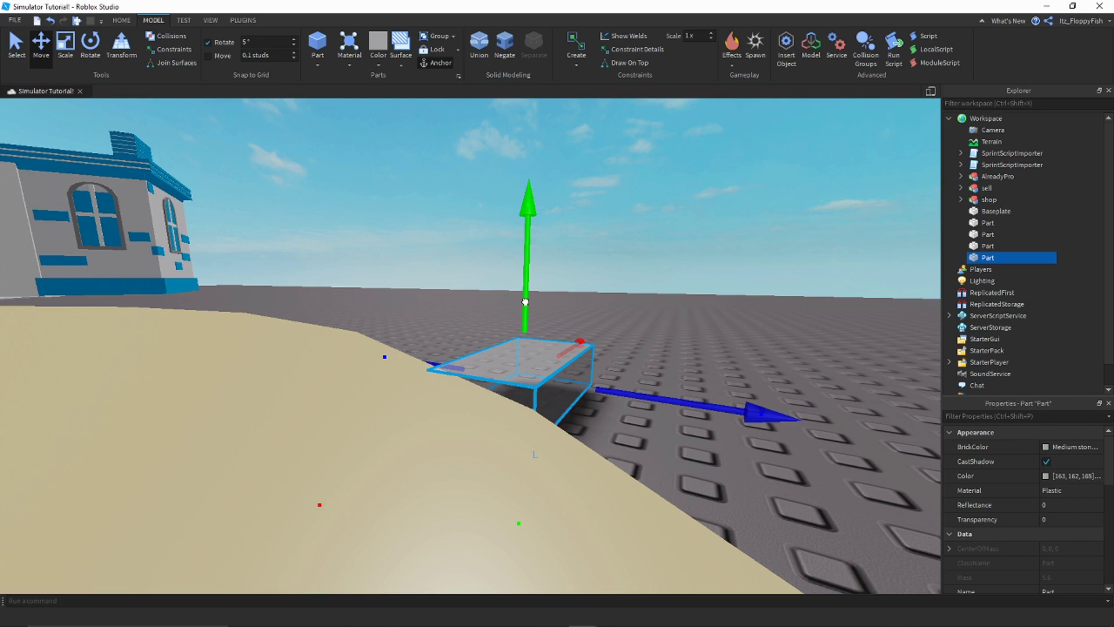
pyautogui.click(617, 294)
pyautogui.moveTo(618, 295); pyautogui.dragTo(576, 354, button='right')
pyautogui.press('w')
pyautogui.press('d')
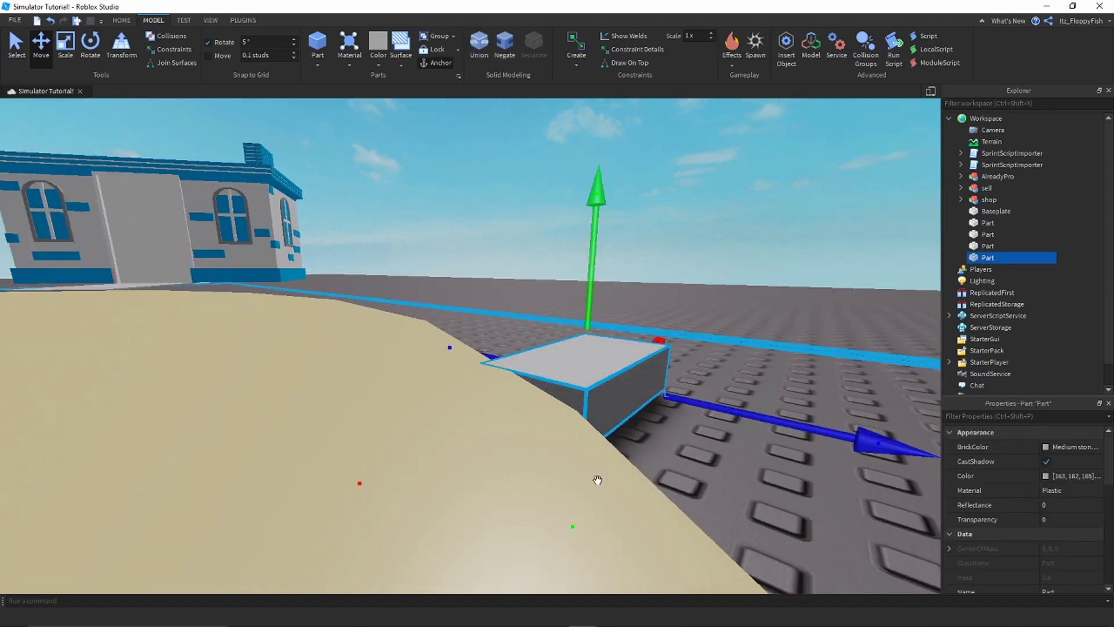
pyautogui.press('d')
pyautogui.click(560, 482)
pyautogui.press('d')
pyautogui.moveTo(560, 482); pyautogui.dragTo(400, 336, button='right')
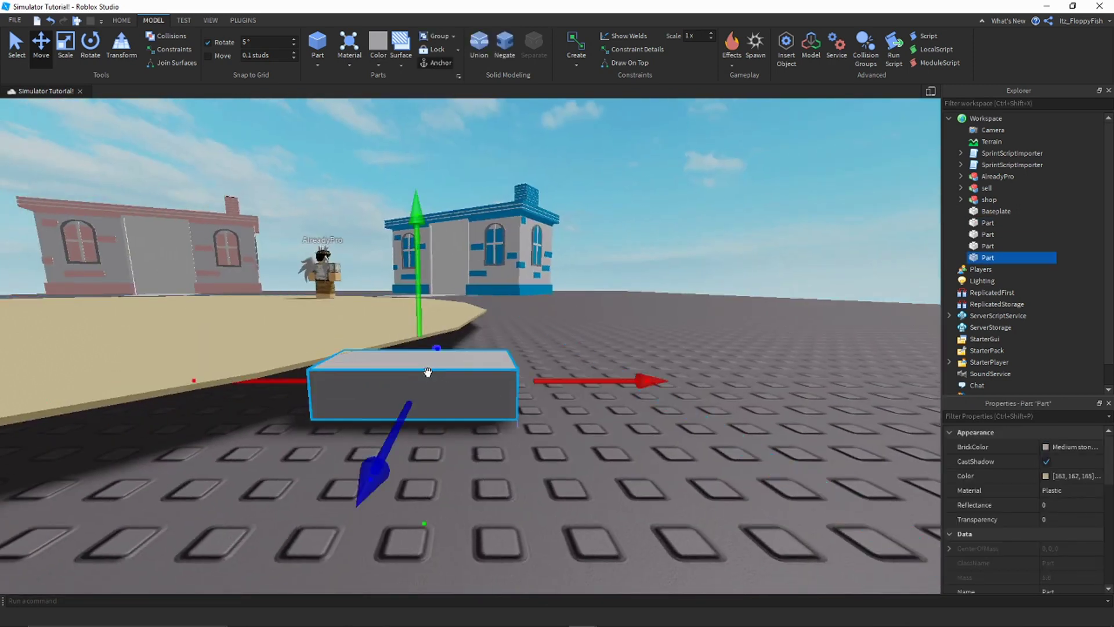
# - Scale the new part down vertically from its underside into a thin slab
pyautogui.moveTo(427, 372); pyautogui.dragTo(406, 389, button='right')
pyautogui.press('s')
pyautogui.press('e')
pyautogui.press('q')
pyautogui.click(65, 46)
pyautogui.press('e')
pyautogui.moveTo(473, 314); pyautogui.dragTo(469, 390, button='right')
pyautogui.press('a')
pyautogui.press('q')
pyautogui.press('w')
pyautogui.moveTo(445, 433); pyautogui.dragTo(449, 358, button='right')
pyautogui.press('q')
pyautogui.press('e')
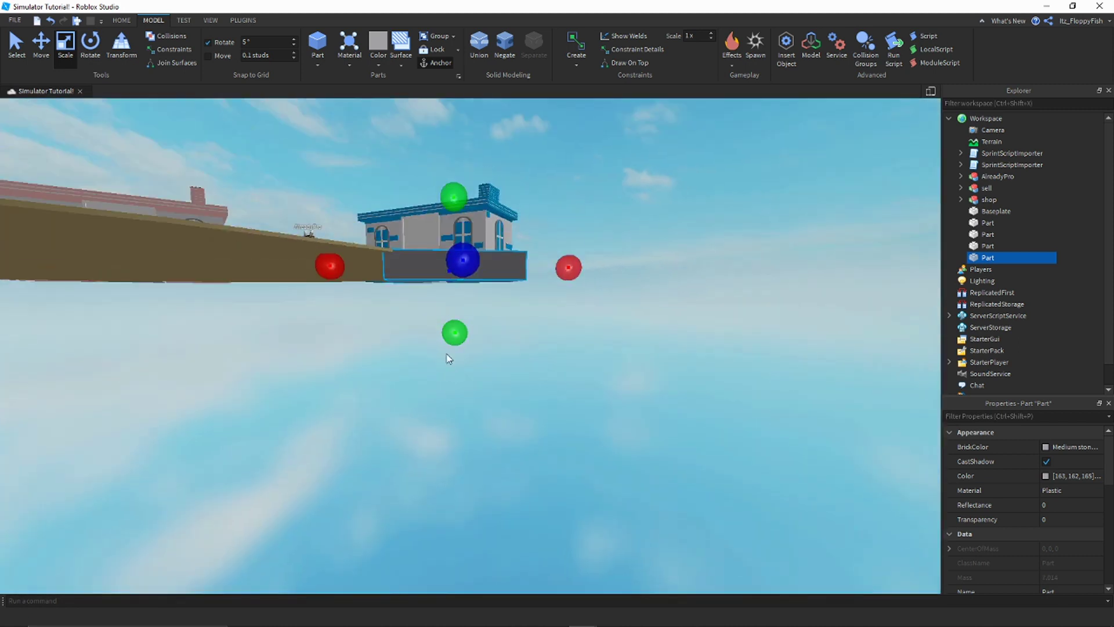
pyautogui.press('e')
pyautogui.moveTo(457, 301); pyautogui.dragTo(456, 303, button='right')
pyautogui.press('d')
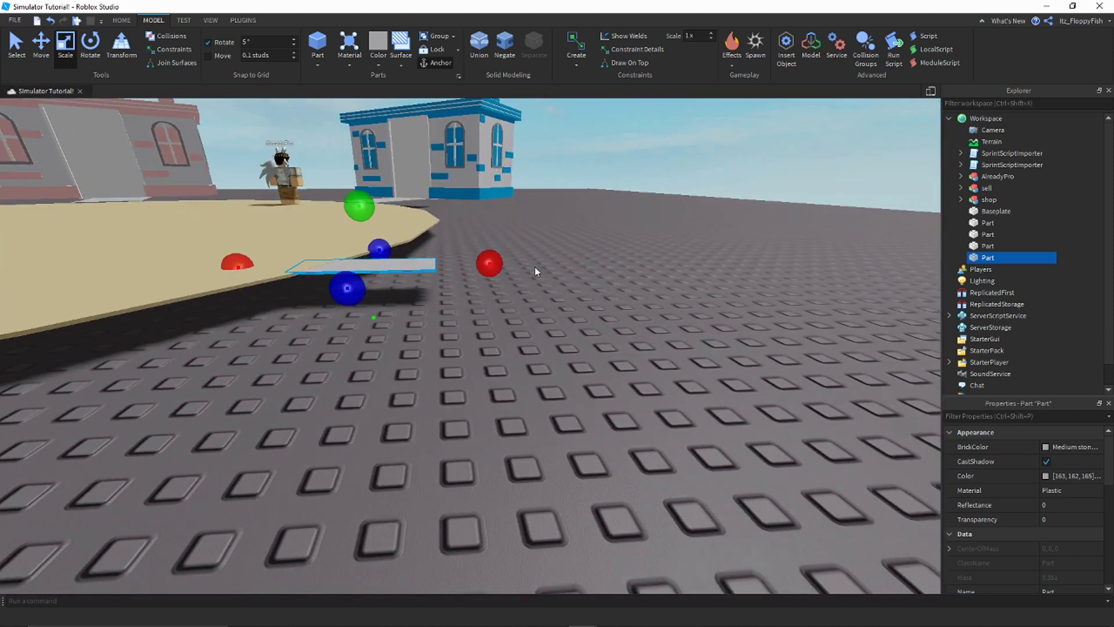
# - Stretch the thin slab outward, away from the platform's edge
pyautogui.press('e')
pyautogui.moveTo(491, 265); pyautogui.dragTo(549, 327)
pyautogui.moveTo(517, 281); pyautogui.dragTo(550, 327, button='right')
pyautogui.moveTo(550, 327); pyautogui.dragTo(549, 328)
pyautogui.moveTo(549, 327); pyautogui.dragTo(549, 329, button='right')
pyautogui.press('s')
pyautogui.moveTo(550, 328); pyautogui.dragTo(548, 413)
pyautogui.moveTo(547, 413); pyautogui.dragTo(544, 415, button='right')
pyautogui.press('q')
pyautogui.press('d')
# - Lengthen the slab alongside the platform until it runs past the blue sell house
pyautogui.moveTo(378, 412); pyautogui.dragTo(719, 405)
pyautogui.moveTo(706, 404); pyautogui.dragTo(719, 406, button='right')
pyautogui.moveTo(719, 406); pyautogui.dragTo(726, 405)
pyautogui.moveTo(719, 406); pyautogui.dragTo(726, 406, button='right')
pyautogui.press('s')
pyautogui.moveTo(726, 405); pyautogui.dragTo(722, 408)
pyautogui.moveTo(724, 413); pyautogui.dragTo(614, 346, button='right')
pyautogui.press('w')
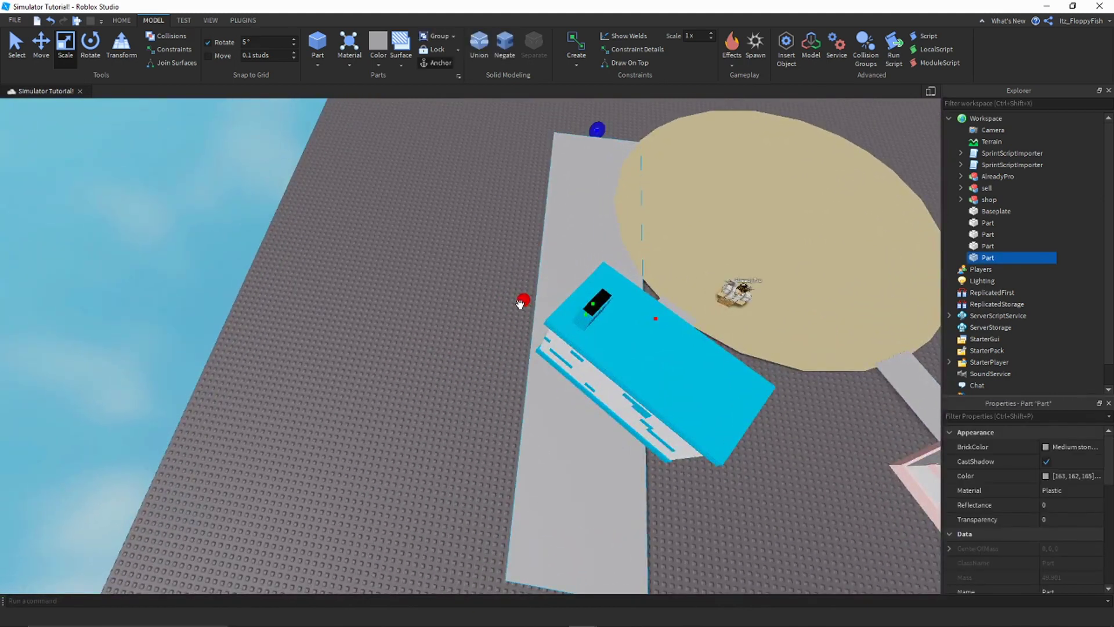
# - Widen the slab outward beyond the blue sell house and inward beneath the platform and the pink shop house
pyautogui.moveTo(520, 304); pyautogui.dragTo(485, 298)
pyautogui.press('d')
pyautogui.press('s')
pyautogui.press('d')
pyautogui.moveTo(550, 318); pyautogui.dragTo(726, 331)
pyautogui.moveTo(741, 325); pyautogui.dragTo(764, 321, button='right')
pyautogui.press('w')
pyautogui.press('d')
pyautogui.press('q')
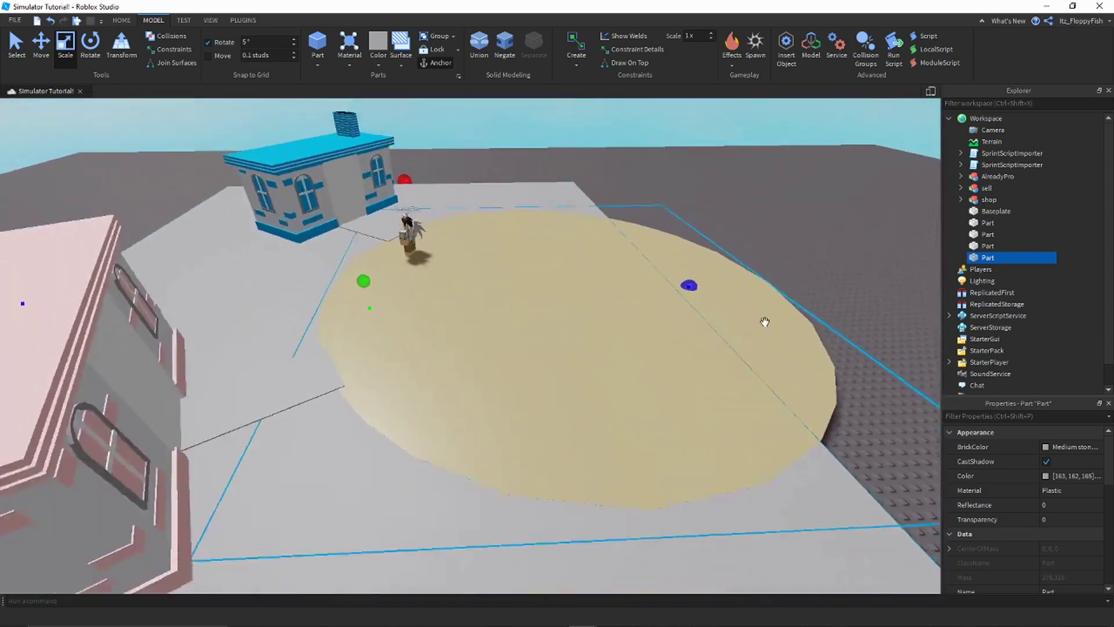
# - Extend the slab past the platform's uncovered edge so it surrounds the whole platform
pyautogui.press('d')
pyautogui.moveTo(609, 303); pyautogui.dragTo(679, 309)
pyautogui.press('s')
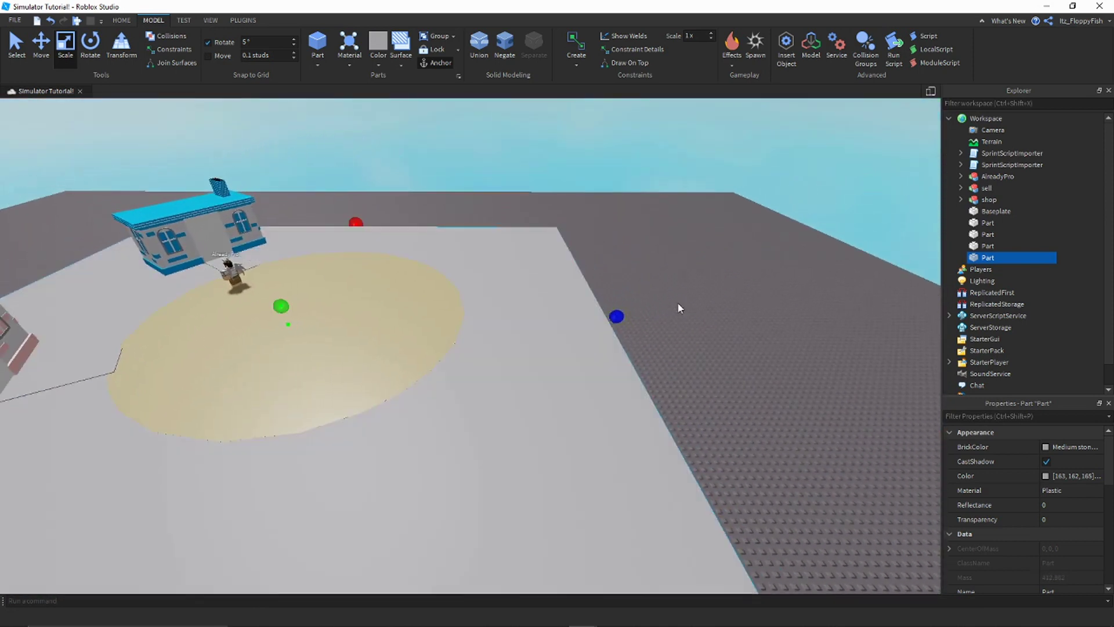
# - Set the ground slab's BrickColor to Bright green
pyautogui.moveTo(679, 308); pyautogui.dragTo(781, 332, button='right')
pyautogui.scroll(2, 781, 333)
pyautogui.click(1076, 447)
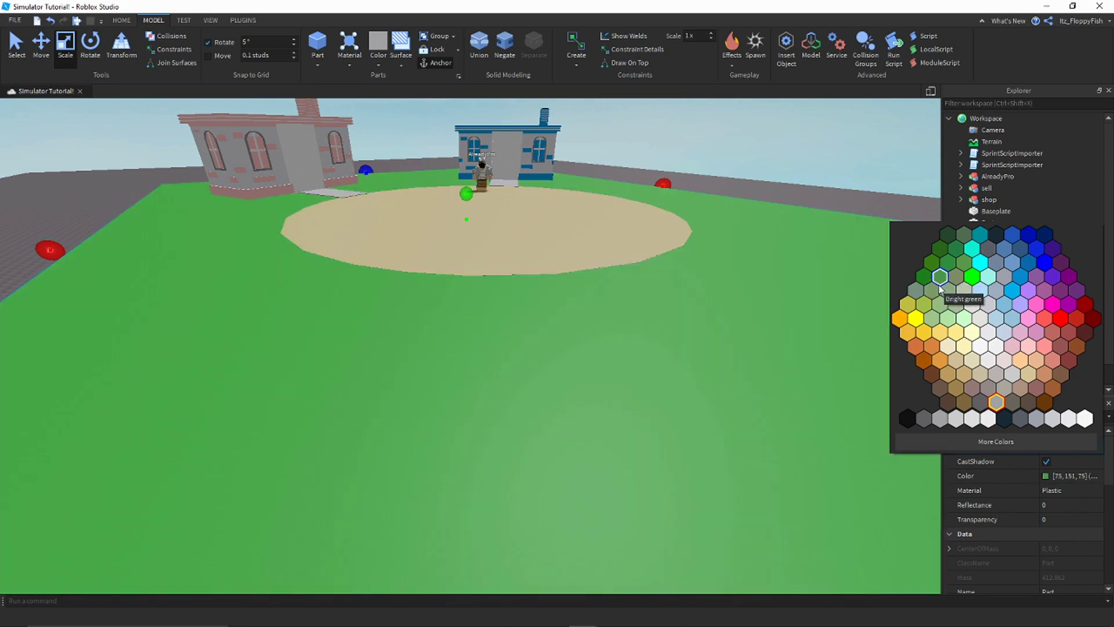
pyautogui.click(940, 276)
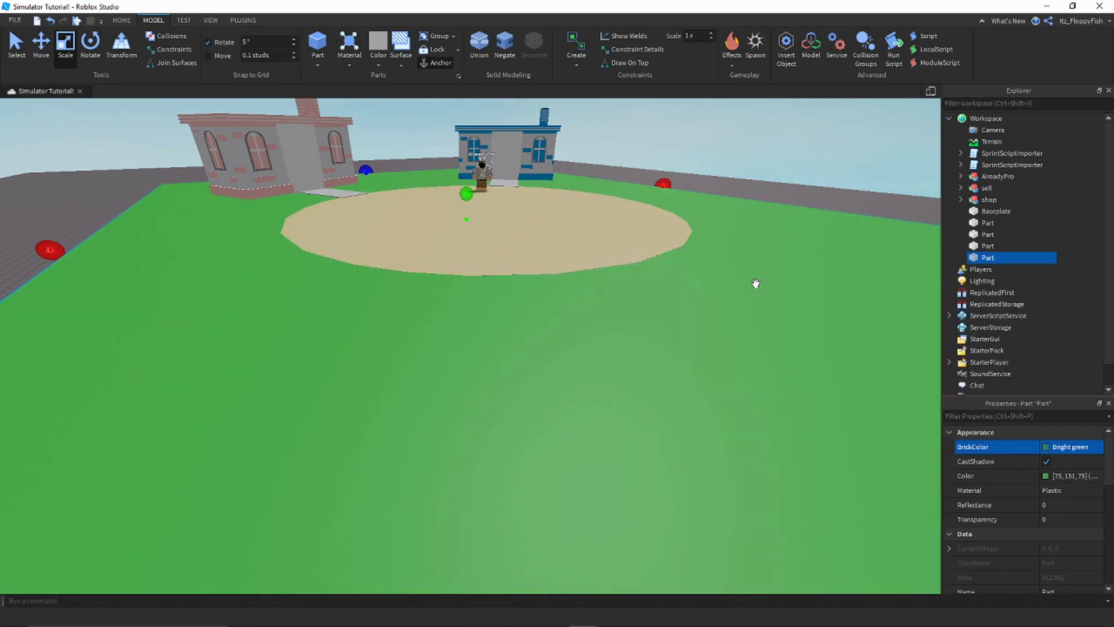
# - Set the green ground slab's Material to SmoothPlastic
pyautogui.moveTo(756, 284); pyautogui.dragTo(599, 301, button='right')
pyautogui.scroll(-10, 599, 300)
pyautogui.click(1056, 490)
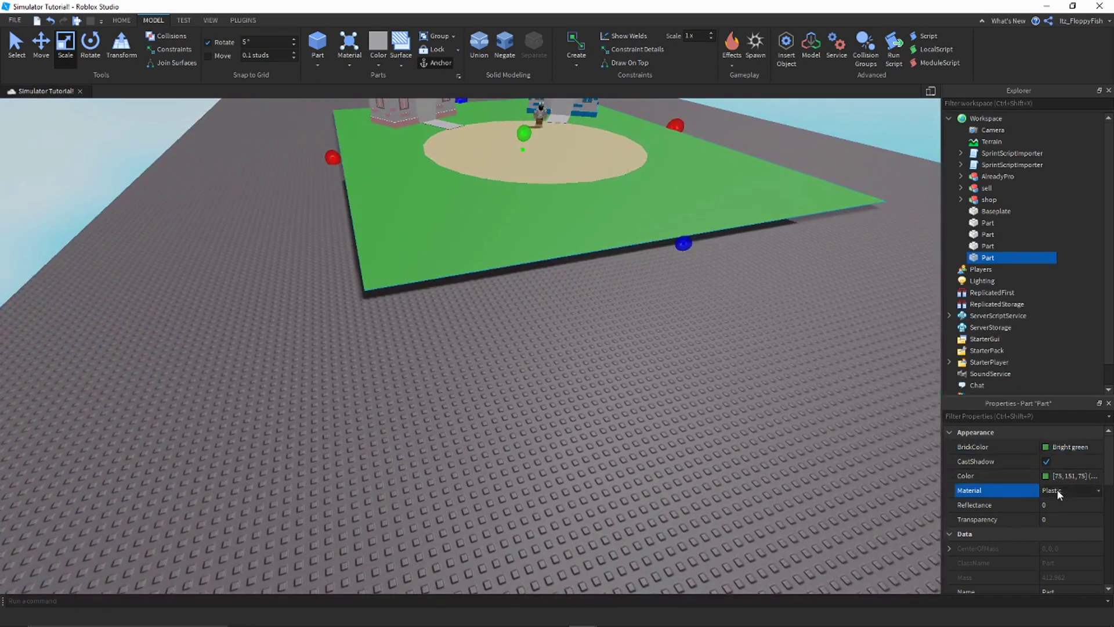
pyautogui.click(1064, 562)
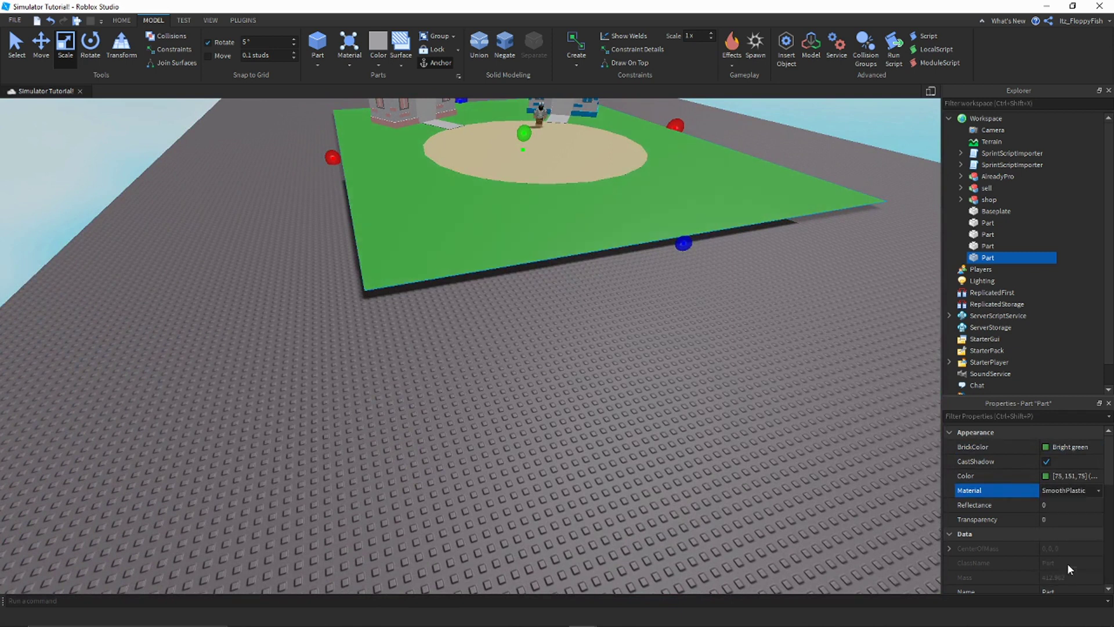
pyautogui.click(738, 408)
# - Flatten the path at the pink shop house into the ground and set its Color to 182, 167, 131
pyautogui.scroll(8, 720, 389)
pyautogui.scroll(10, 716, 380)
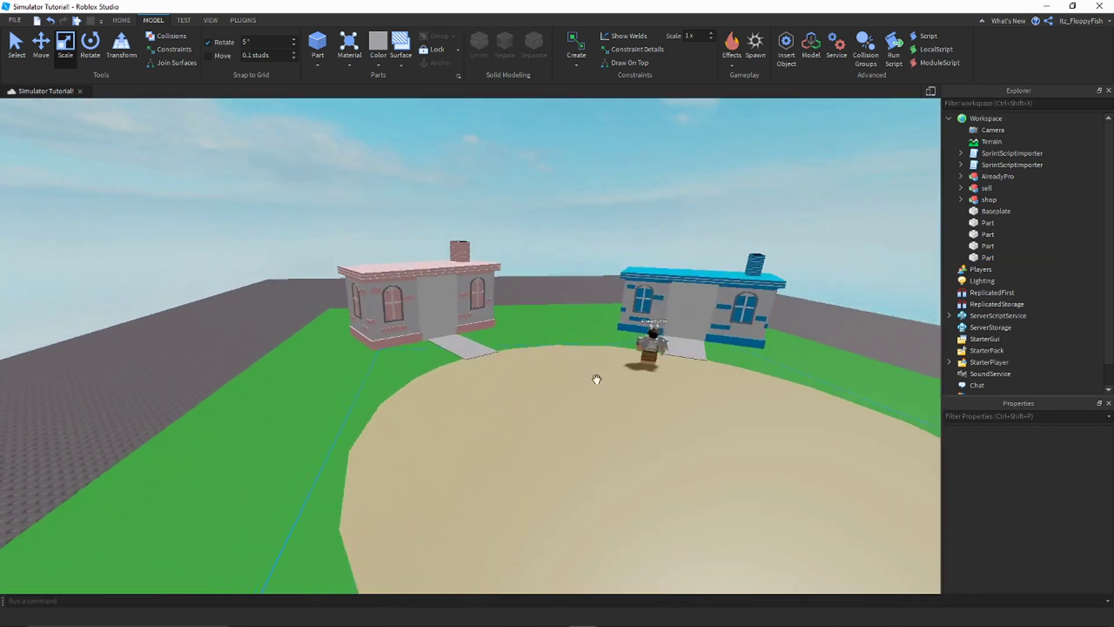
pyautogui.click(530, 275)
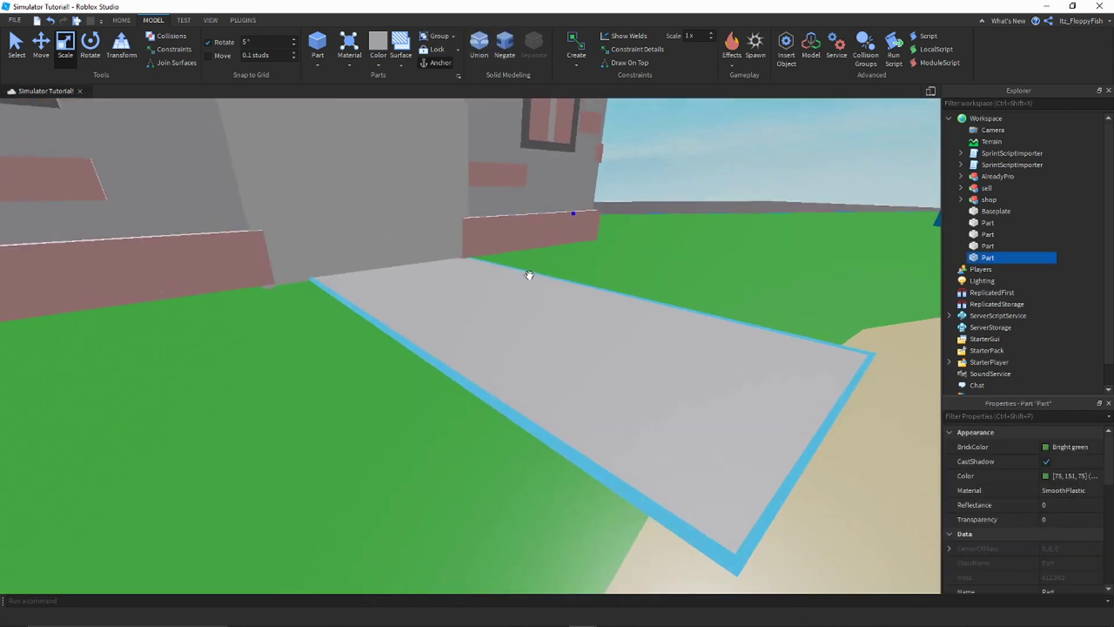
pyautogui.scroll(-10, 531, 250)
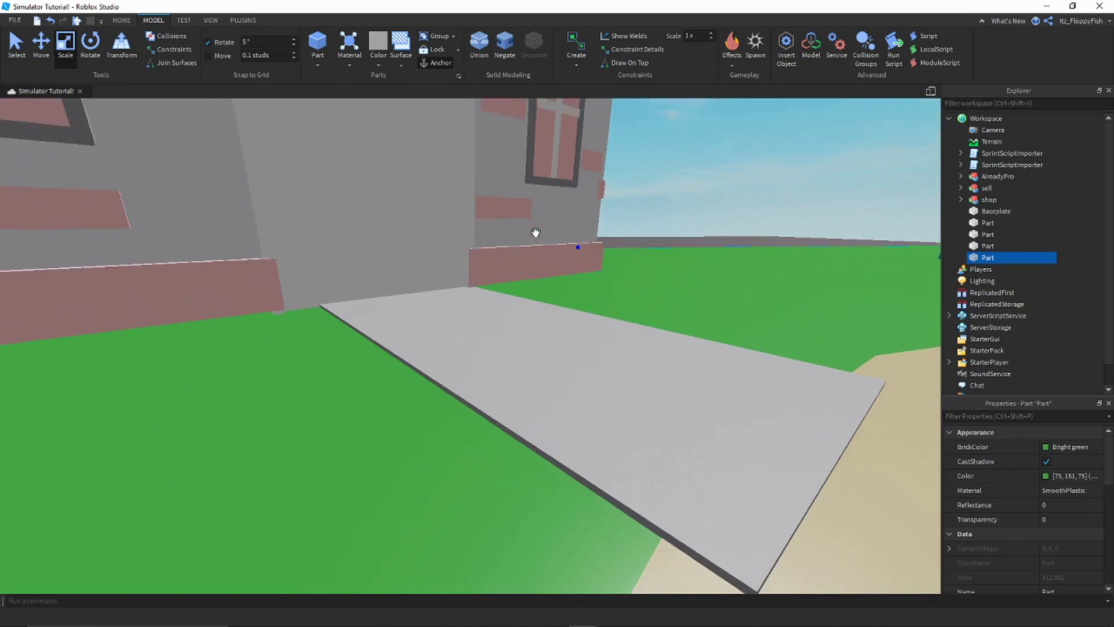
pyautogui.click(527, 346)
pyautogui.scroll(6, 510, 325)
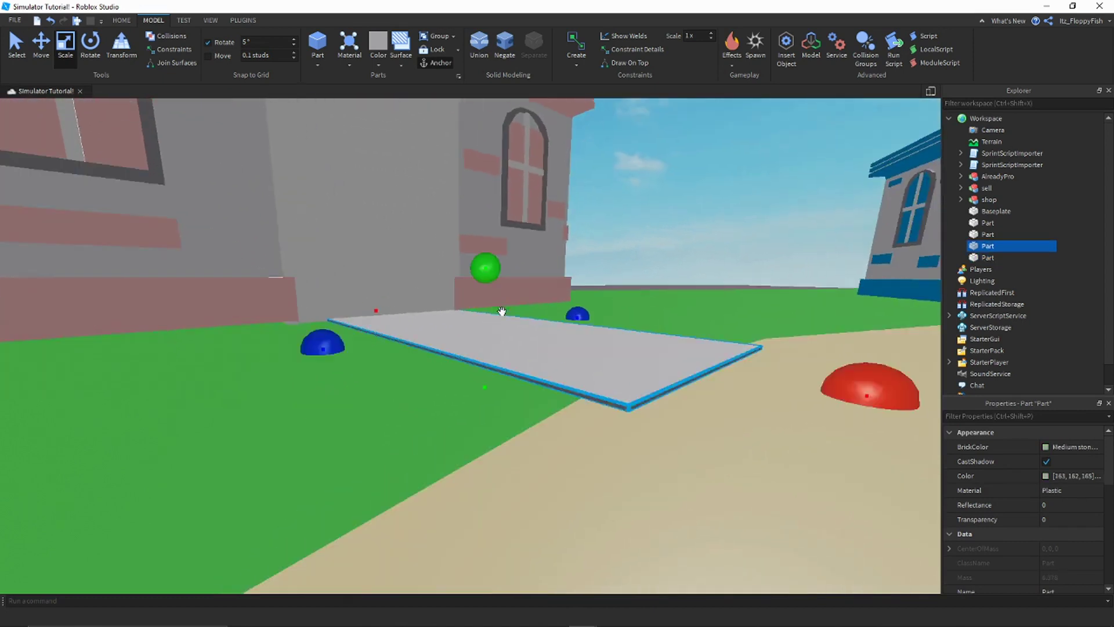
pyautogui.press('q')
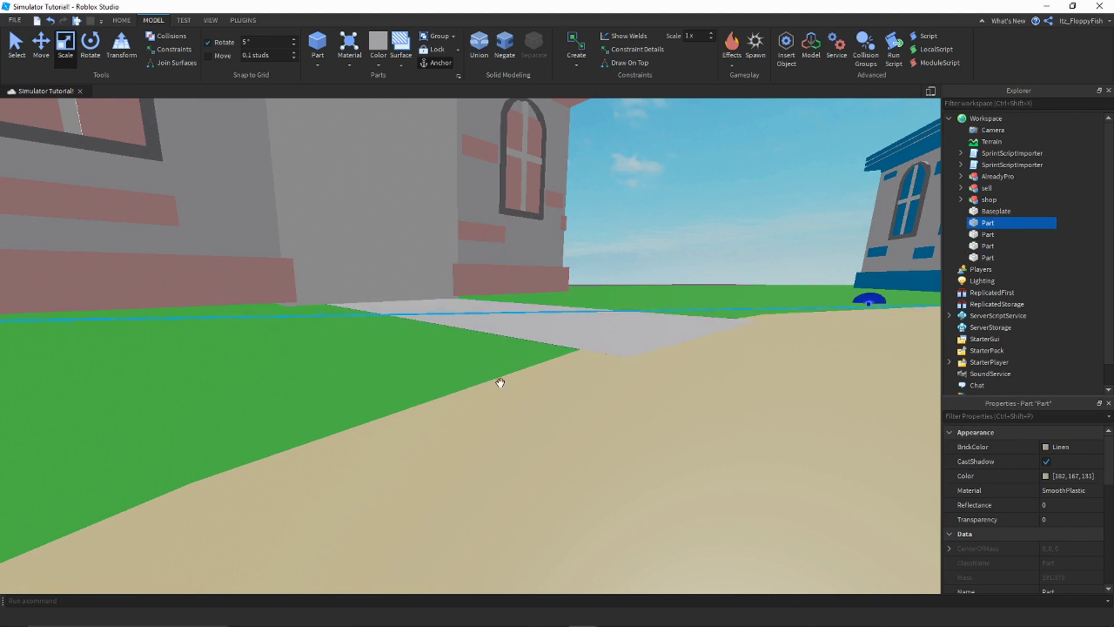
pyautogui.scroll(-5, 500, 382)
pyautogui.click(497, 380)
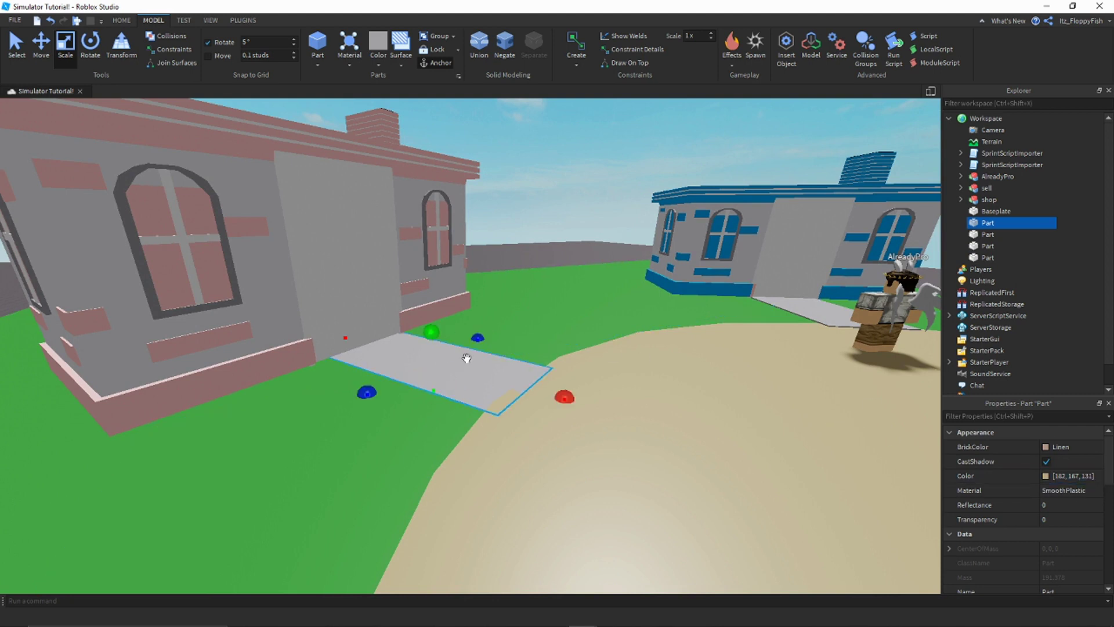
pyautogui.press('Return')
# - Resize the blue sell house's path to sit flush at the platform's edge and set its Color to 182, 167, 131
pyautogui.moveTo(696, 400); pyautogui.dragTo(723, 421, button='right')
pyautogui.press('d')
pyautogui.click(614, 416)
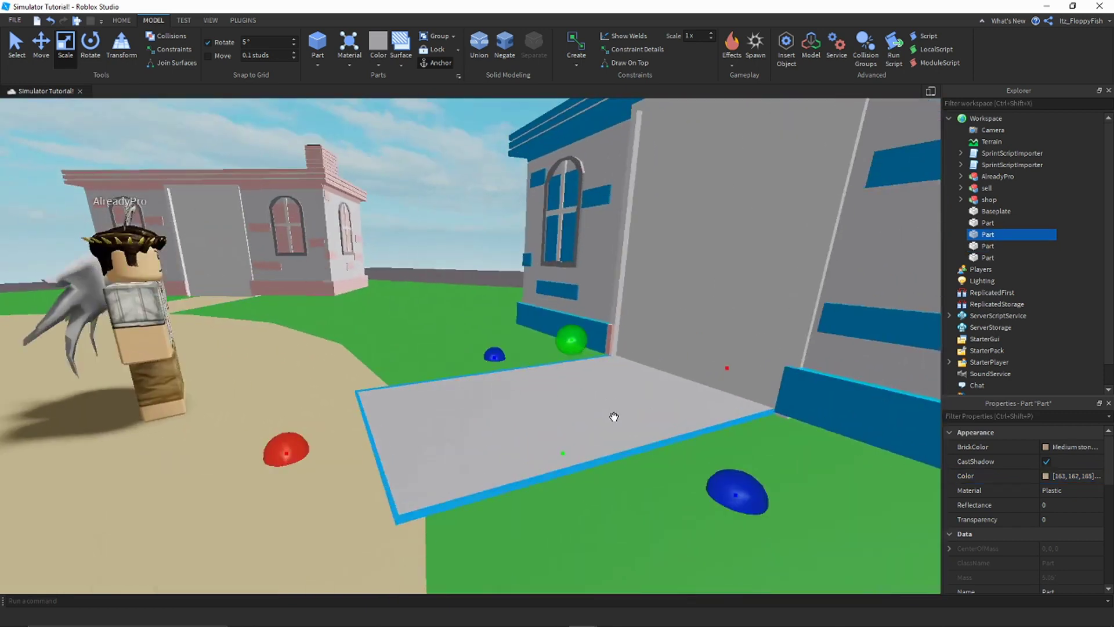
pyautogui.moveTo(614, 415); pyautogui.dragTo(607, 396, button='right')
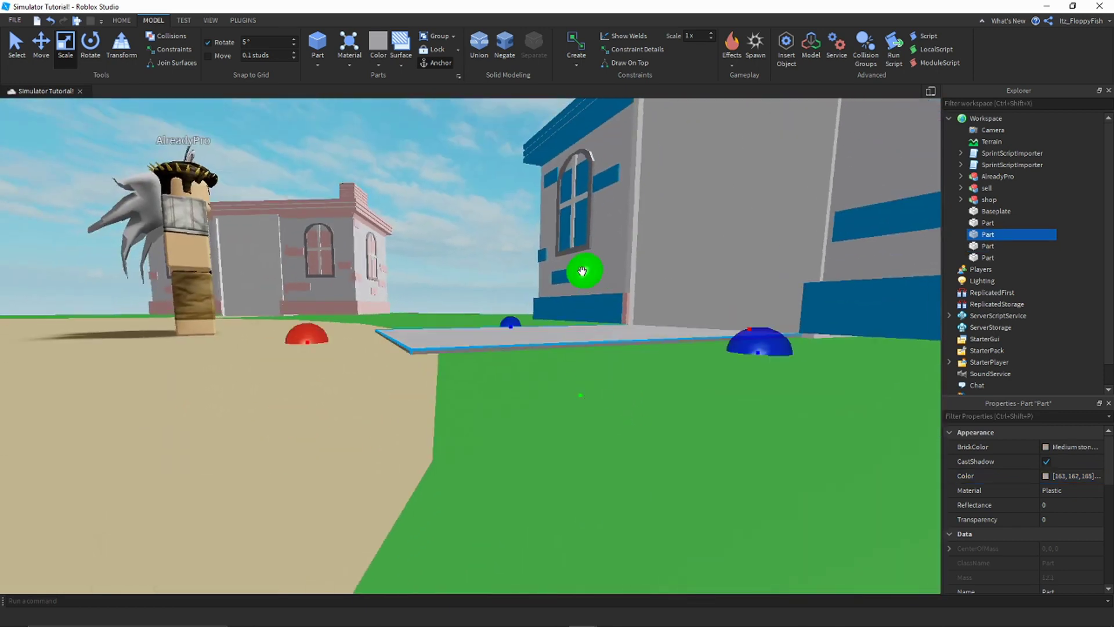
pyautogui.moveTo(558, 387); pyautogui.dragTo(510, 390, button='right')
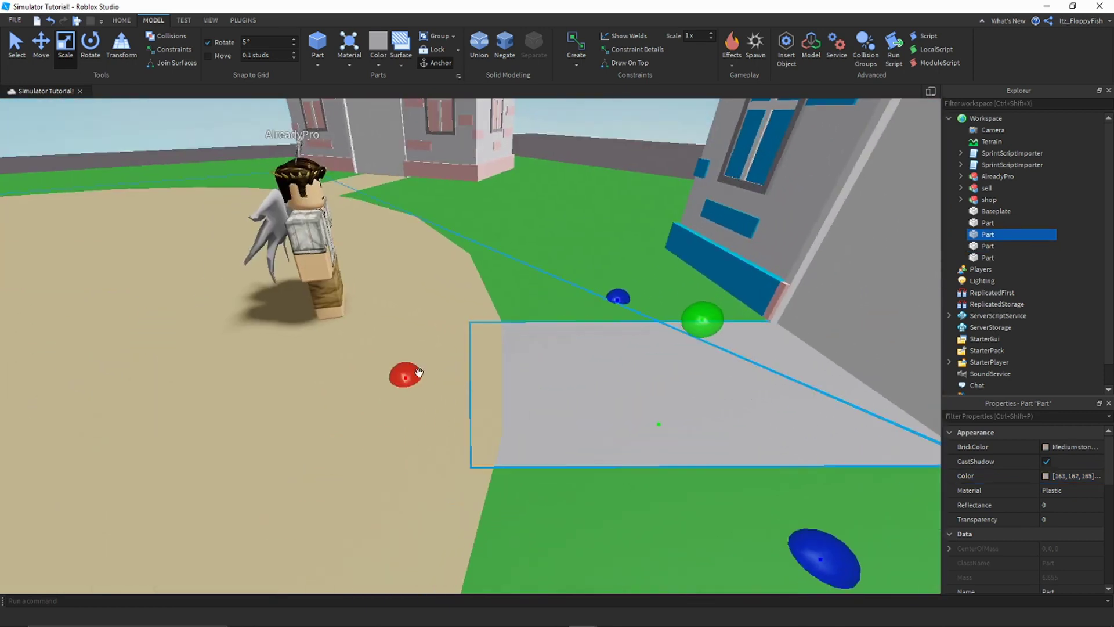
pyautogui.moveTo(417, 374); pyautogui.dragTo(409, 374)
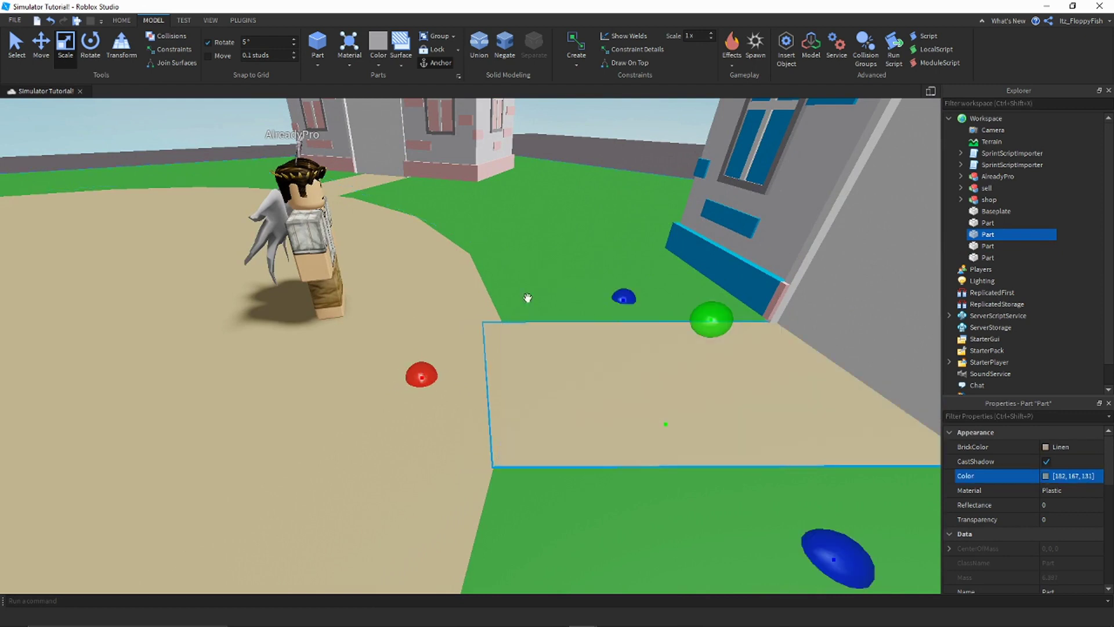
# - Extend the green ground slab well beyond the back of the two houses
pyautogui.click(574, 259)
pyautogui.scroll(-10, 574, 256)
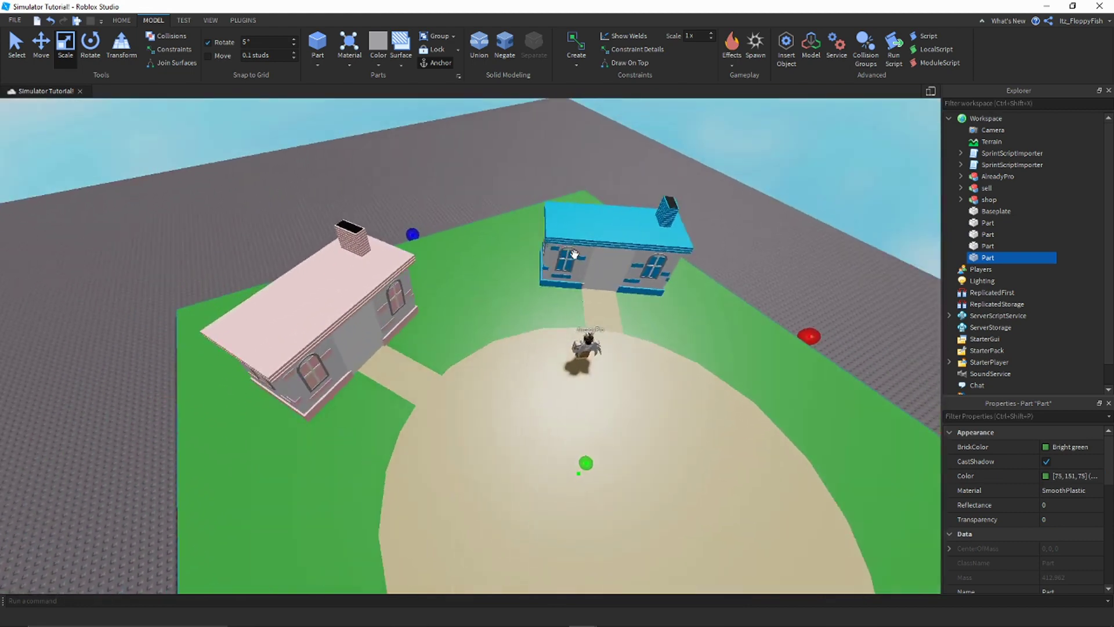
pyautogui.moveTo(575, 254); pyautogui.dragTo(582, 264, button='right')
pyautogui.moveTo(455, 158); pyautogui.dragTo(401, 118)
pyautogui.scroll(-2, 406, 128)
pyautogui.moveTo(437, 186); pyautogui.dragTo(418, 187, button='right')
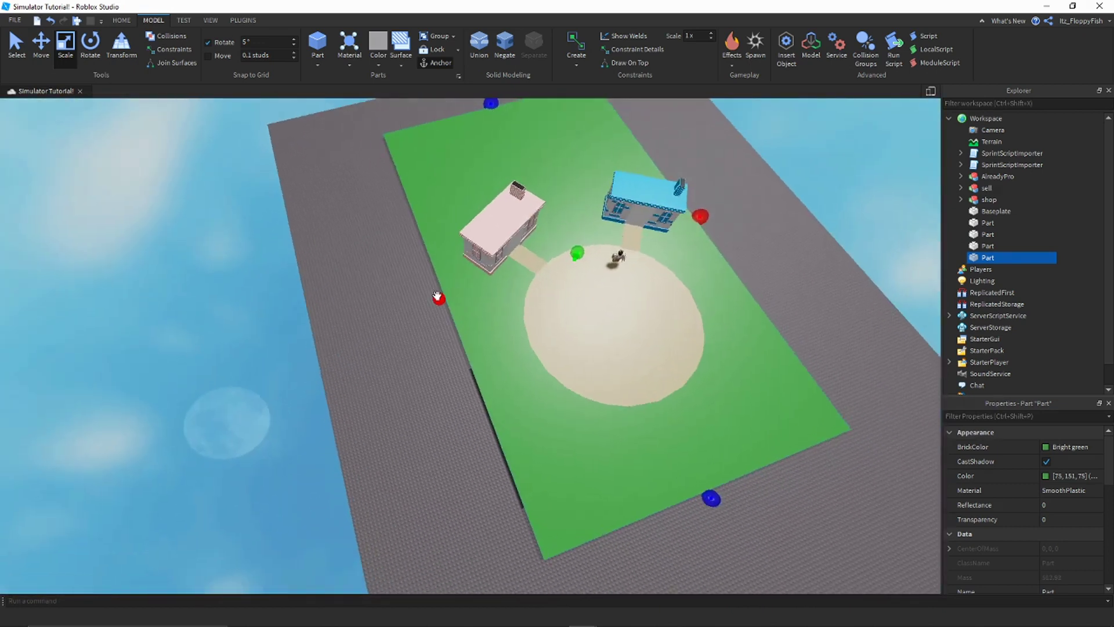
# - Enlarge the ground slab outward on the pink shop house's side, the blue sell house's side and the open end
pyautogui.moveTo(436, 298); pyautogui.dragTo(357, 314)
pyautogui.moveTo(566, 290); pyautogui.dragTo(572, 302, button='right')
pyautogui.press('d')
pyautogui.moveTo(624, 266); pyautogui.dragTo(724, 247)
pyautogui.moveTo(608, 337); pyautogui.dragTo(584, 401, button='right')
pyautogui.moveTo(586, 387); pyautogui.dragTo(644, 408)
pyautogui.scroll(2, 626, 388)
pyautogui.moveTo(644, 408)
pyautogui.mouseDown(button='right')
pyautogui.moveTo(627, 388)
pyautogui.moveTo(699, 452)
pyautogui.moveTo(691, 460)
pyautogui.moveTo(644, 415)
pyautogui.mouseUp(button='right')
pyautogui.press('d')
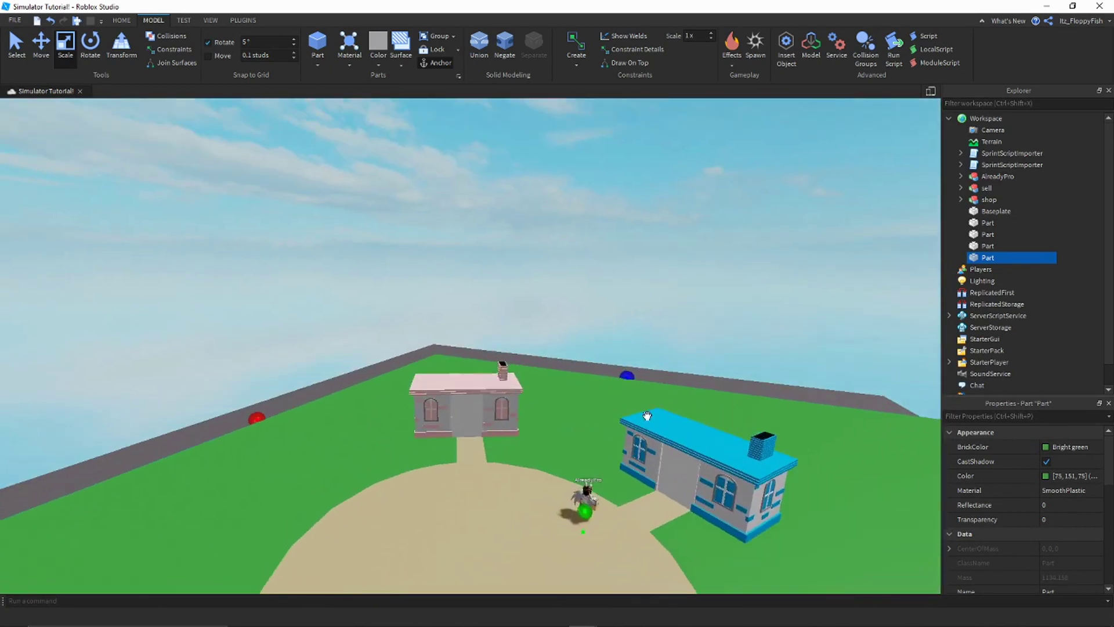
# - Inspect the ground slab, platform, paths and both houses from several angles to judge the map's size and uncovered baseplate
pyautogui.scroll(2, 615, 389)
pyautogui.click(594, 368)
pyautogui.scroll(-3, 591, 360)
pyautogui.moveTo(594, 368); pyautogui.dragTo(654, 441, button='right')
pyautogui.scroll(3, 593, 364)
pyautogui.scroll(-8, 644, 412)
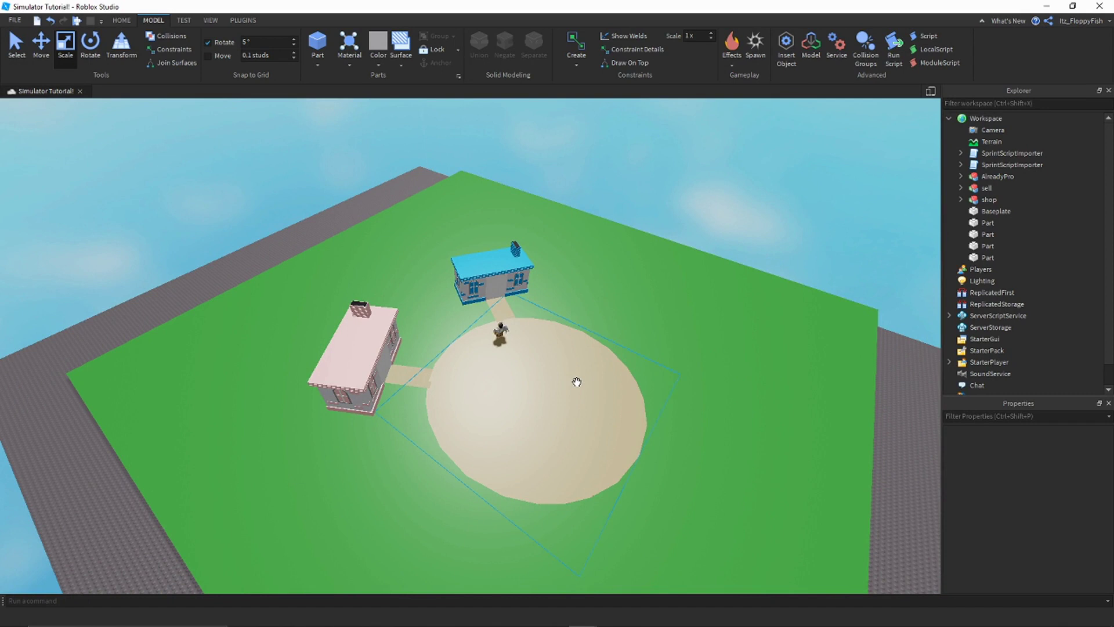
pyautogui.scroll(10, 576, 381)
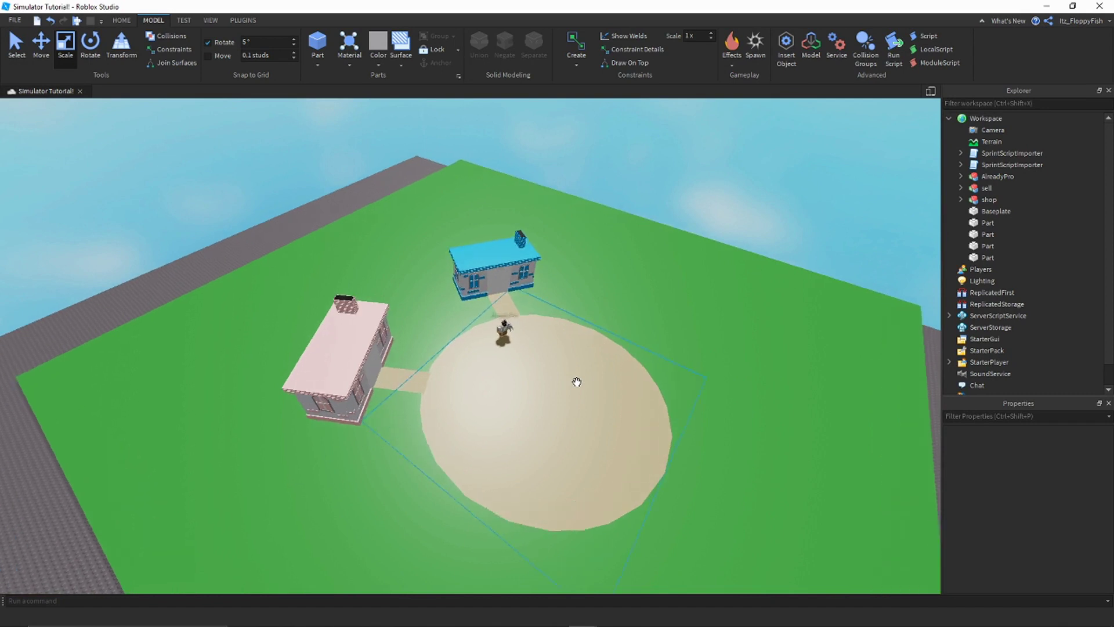
pyautogui.moveTo(587, 387); pyautogui.dragTo(535, 380, button='right')
pyautogui.press('a')
pyautogui.click(448, 412)
pyautogui.moveTo(447, 412); pyautogui.dragTo(450, 411, button='right')
pyautogui.press('e')
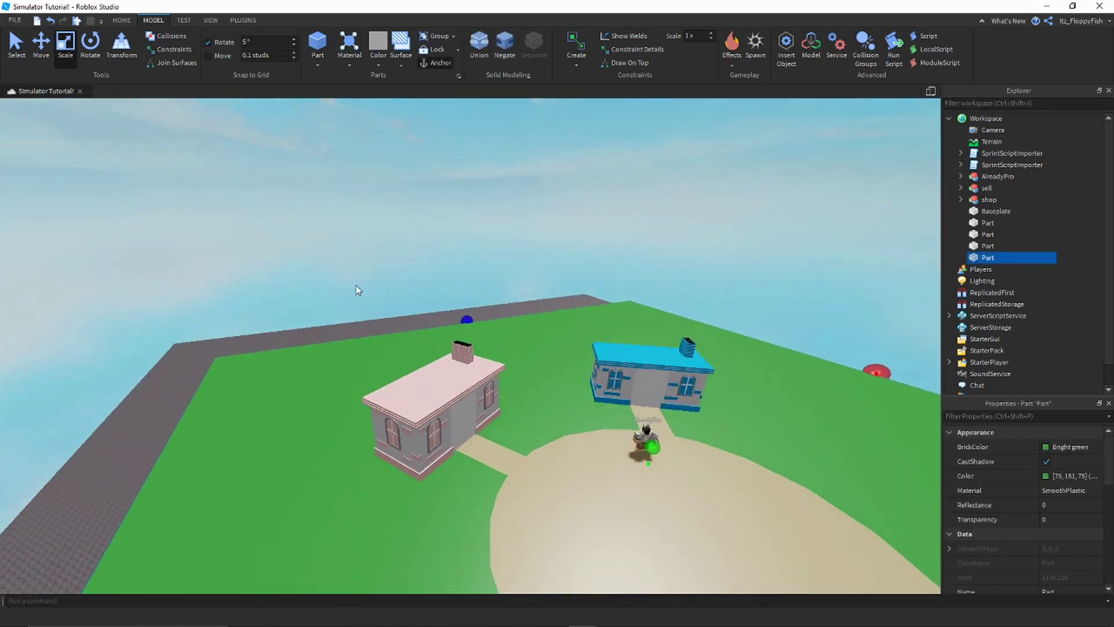
pyautogui.click(358, 291)
pyautogui.press('w')
pyautogui.press('q')
pyautogui.scroll(-3, 441, 355)
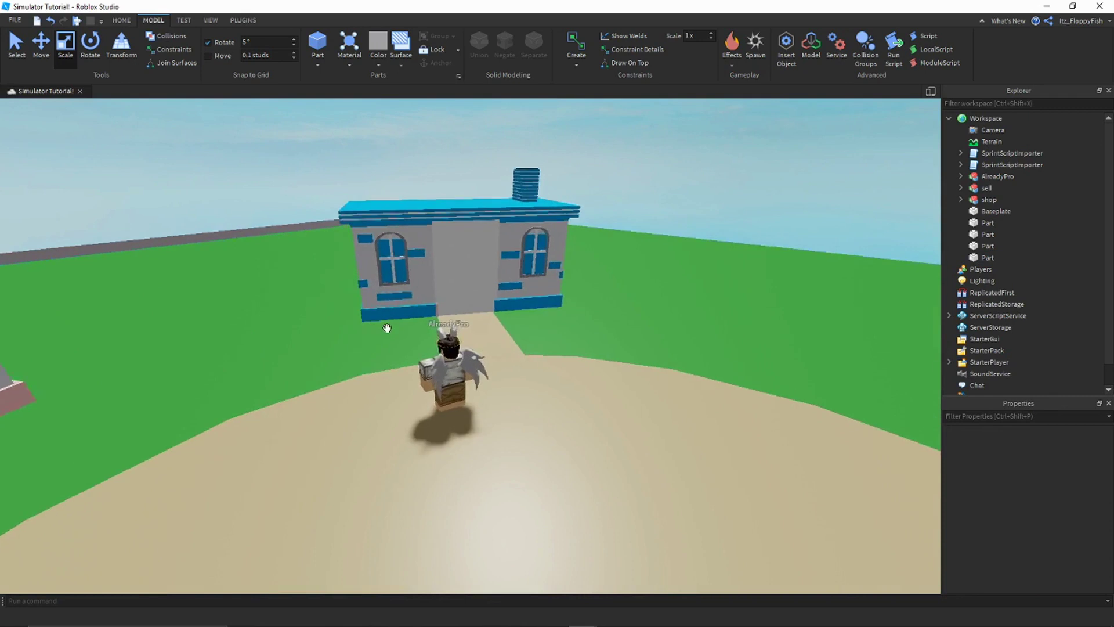
pyautogui.scroll(-4, 433, 440)
pyautogui.scroll(-5, 434, 437)
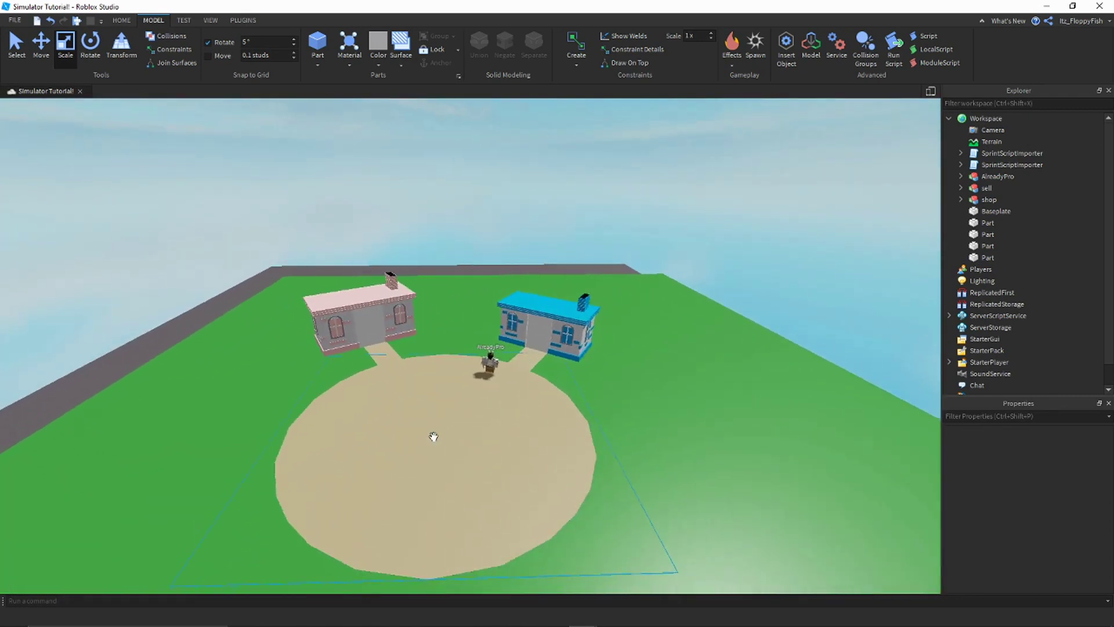
pyautogui.scroll(5, 434, 436)
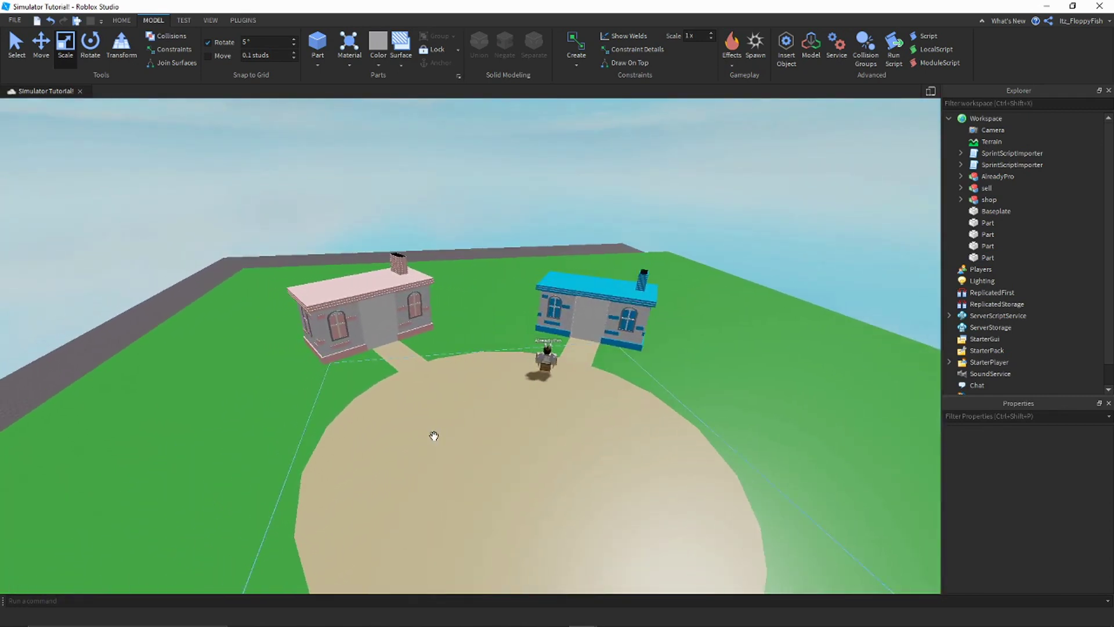
pyautogui.scroll(-5, 434, 436)
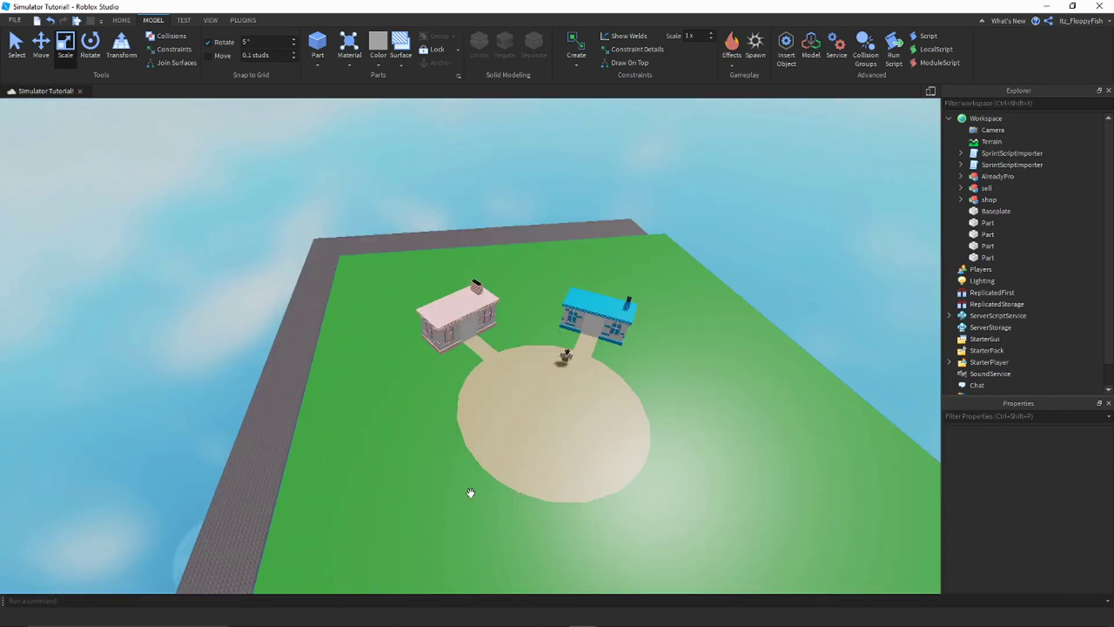
pyautogui.moveTo(467, 489); pyautogui.dragTo(515, 343, button='right')
pyautogui.scroll(3, 518, 358)
pyautogui.scroll(-3, 515, 343)
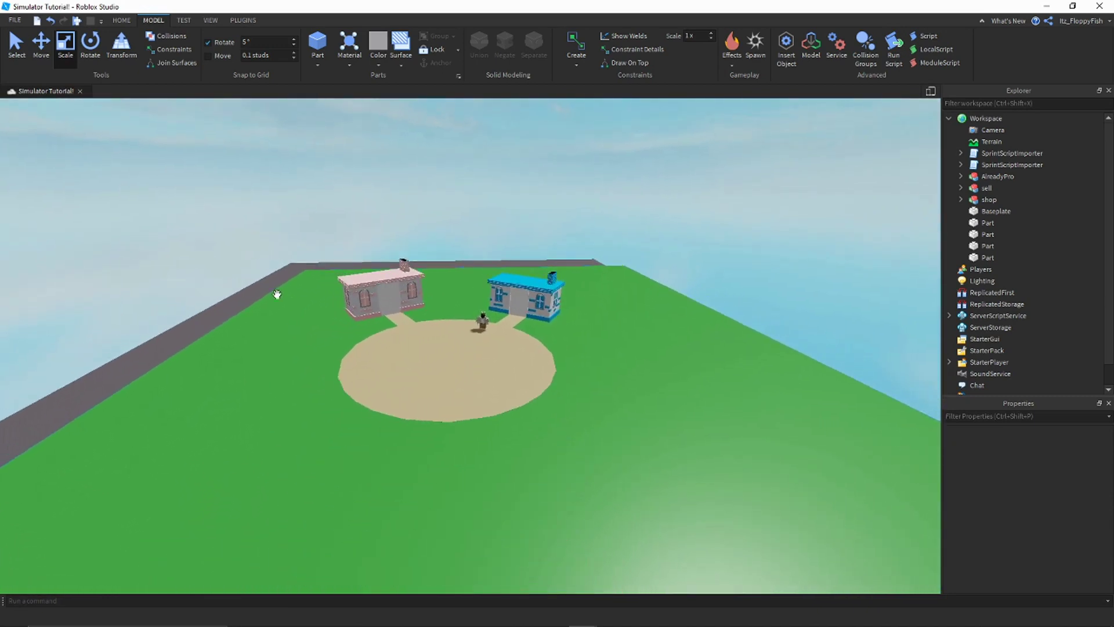
pyautogui.moveTo(276, 294); pyautogui.dragTo(317, 238, button='right')
pyautogui.scroll(3, 317, 238)
pyautogui.scroll(-3, 580, 364)
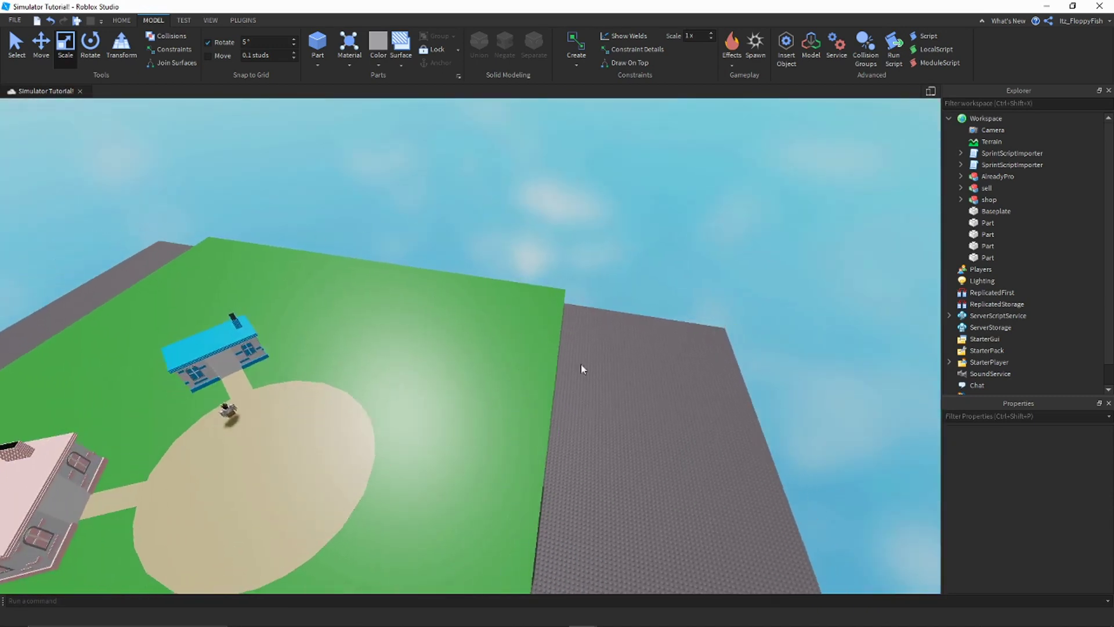
# - Widen the ground slab over the exposed baseplate on the blue sell house's side
pyautogui.click(516, 380)
pyautogui.moveTo(517, 380)
pyautogui.mouseDown(button='right')
pyautogui.moveTo(505, 383)
pyautogui.moveTo(509, 400)
pyautogui.mouseUp(button='right')
pyautogui.moveTo(512, 412); pyautogui.dragTo(567, 444)
pyautogui.moveTo(567, 444); pyautogui.dragTo(560, 438, button='right')
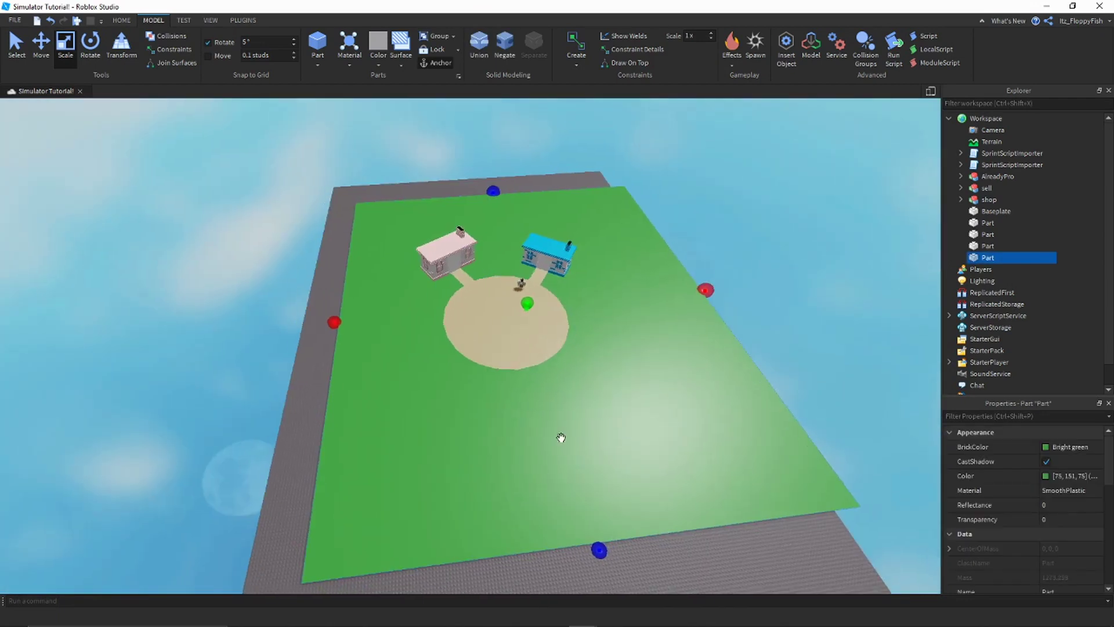
pyautogui.press('d')
# - Extend the ground slab past the baseplate on both long sides and farther back behind the houses
pyautogui.moveTo(326, 321); pyautogui.dragTo(274, 325)
pyautogui.press('d')
pyautogui.moveTo(568, 313); pyautogui.dragTo(561, 310, button='right')
pyautogui.press('d')
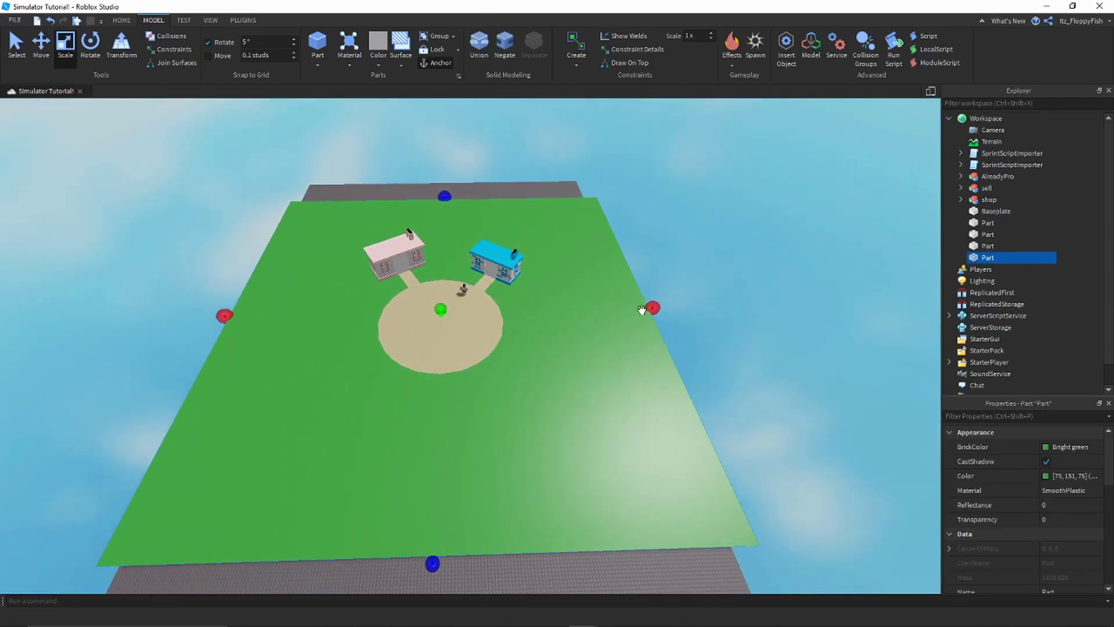
pyautogui.moveTo(653, 307); pyautogui.dragTo(678, 305)
pyautogui.moveTo(457, 196); pyautogui.dragTo(464, 173)
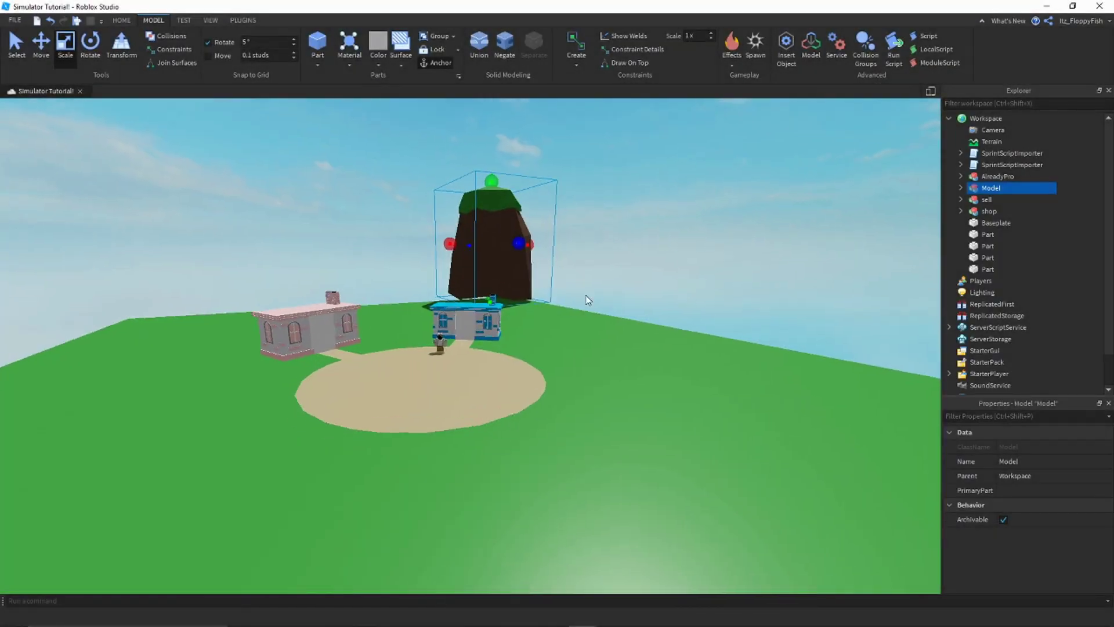
# - Move the grass-topped brown rock model from behind the blue sell house to the ground slab's back corner
pyautogui.press('w')
pyautogui.press('a')
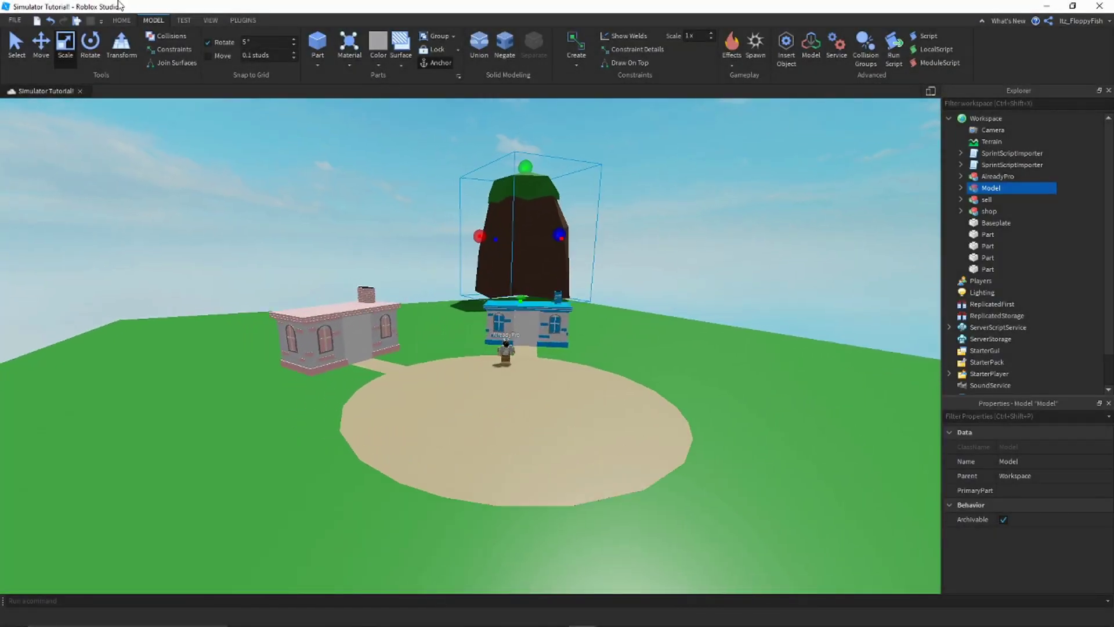
pyautogui.scroll(6, 464, 205)
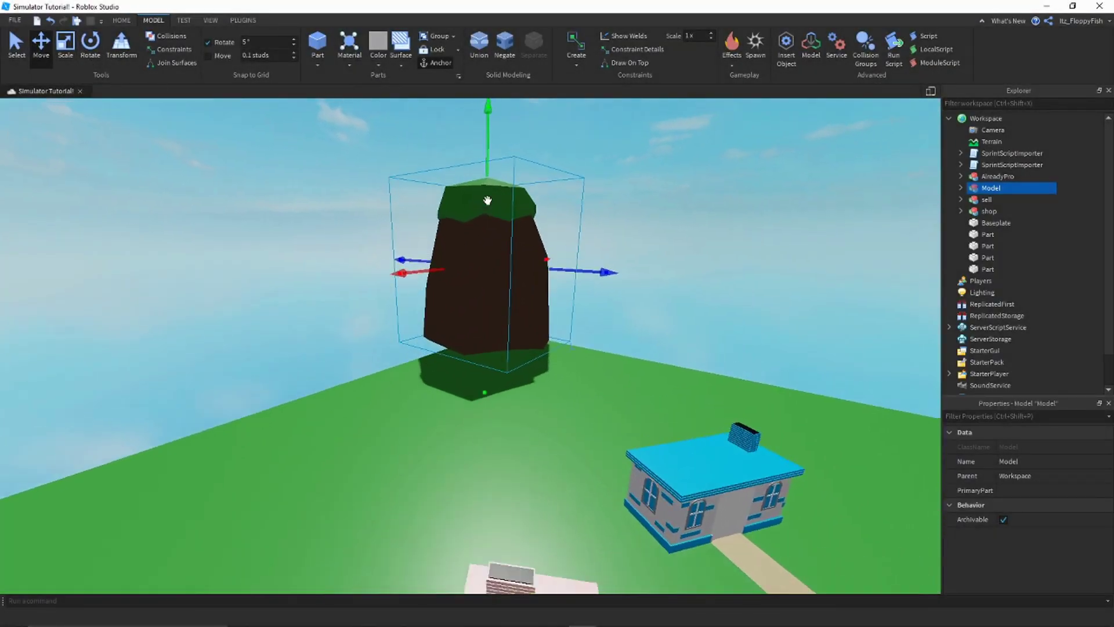
pyautogui.scroll(5, 587, 221)
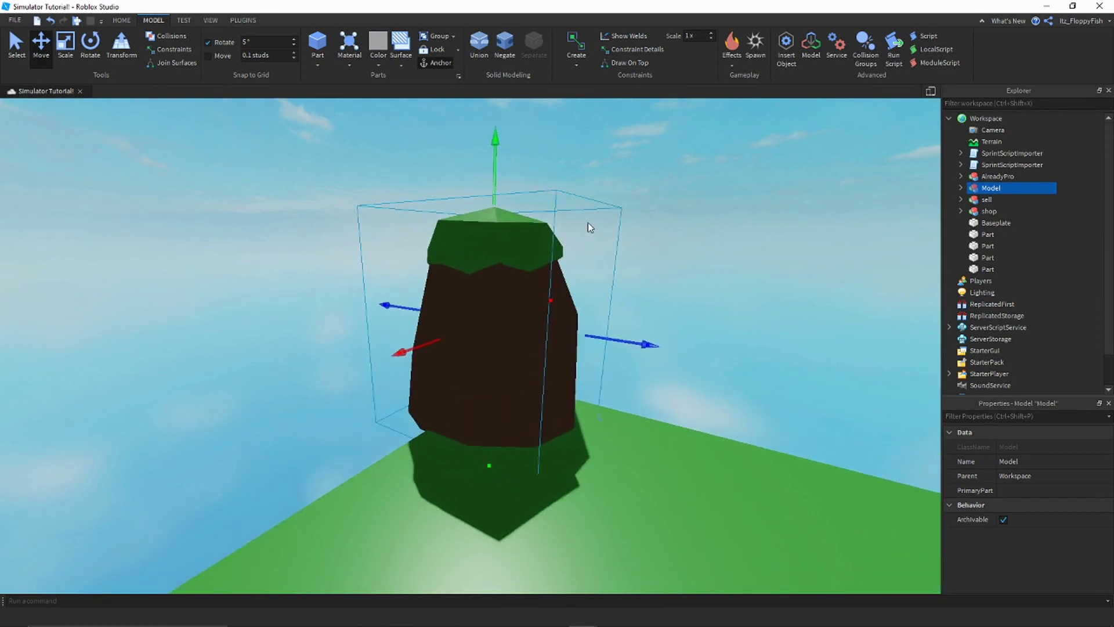
pyautogui.click(592, 226)
pyautogui.scroll(5, 592, 226)
pyautogui.press('w')
pyautogui.press('d')
pyautogui.moveTo(591, 227); pyautogui.dragTo(651, 230, button='right')
pyautogui.press('s')
pyautogui.press('w')
pyautogui.click(624, 236)
pyautogui.scroll(3, 621, 232)
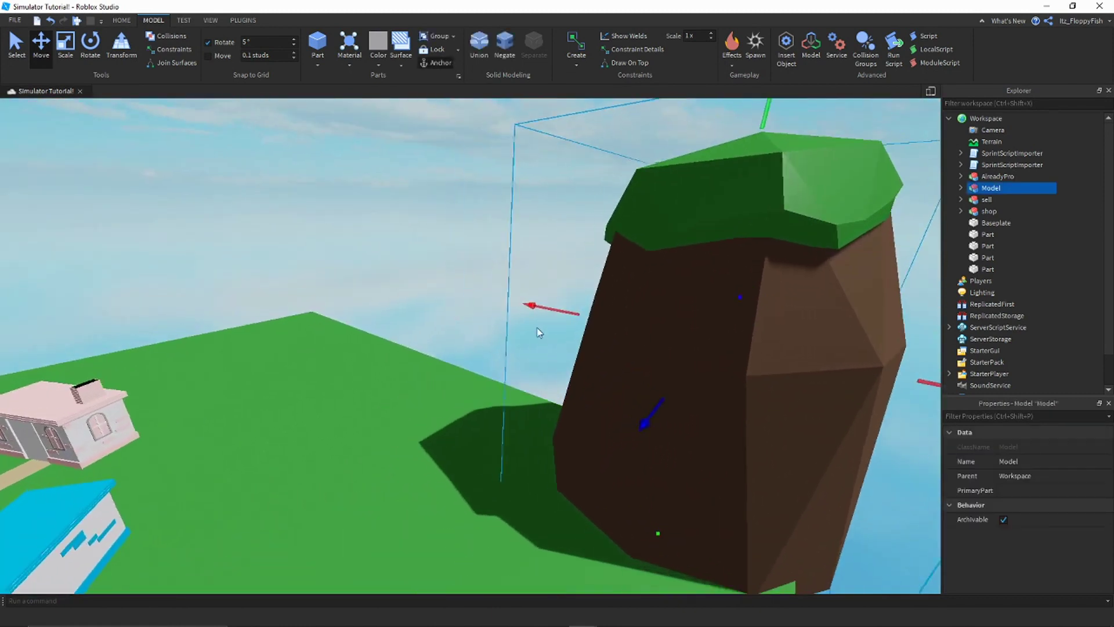
pyautogui.scroll(3, 562, 306)
pyautogui.press('f')
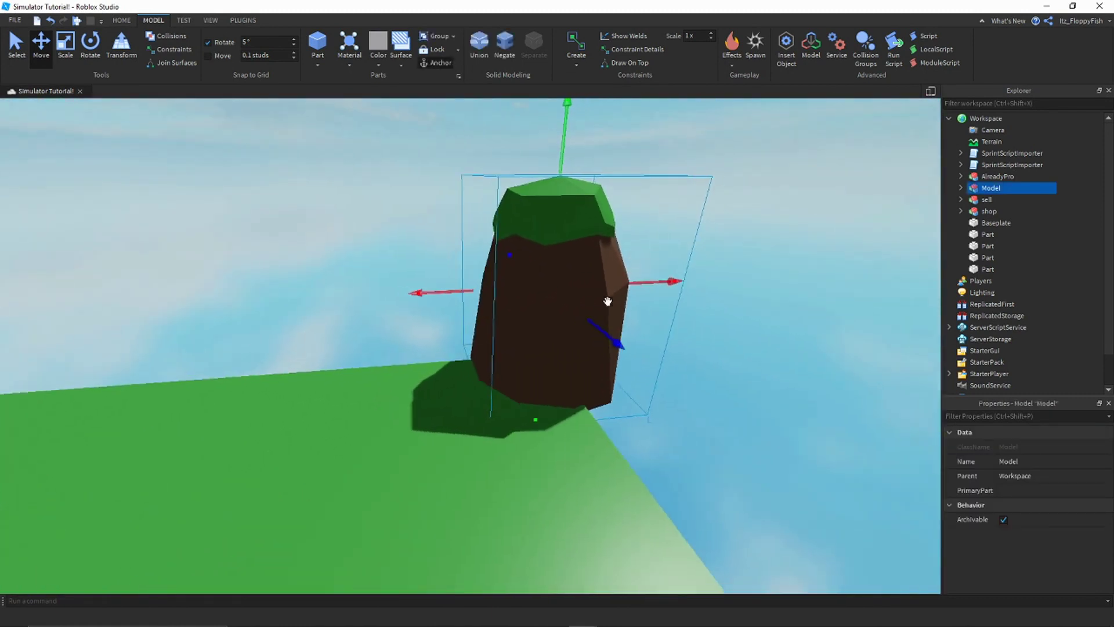
# - Duplicate the rock model and place the copy beside the original at the slab's corner, slightly overlapping it
pyautogui.hotkey('ctrl', 'd')
pyautogui.moveTo(603, 321); pyautogui.dragTo(704, 335)
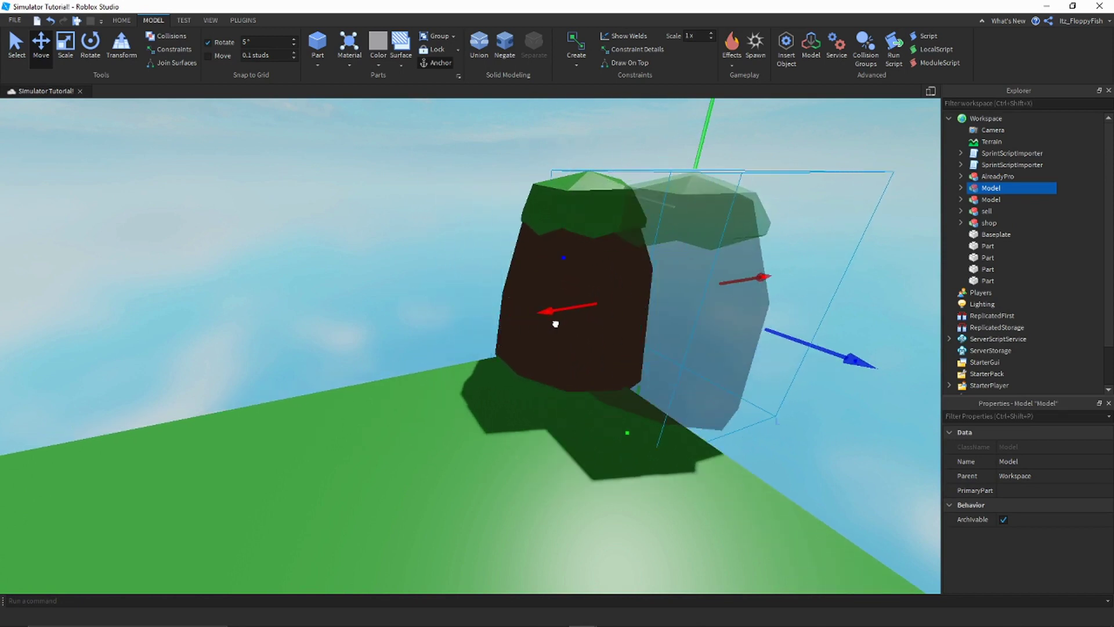
pyautogui.moveTo(555, 324); pyautogui.dragTo(659, 349)
pyautogui.click(721, 319)
# - Lower the duplicated rock so its grassy top sits below the top of the original
pyautogui.press('s')
pyautogui.moveTo(721, 319); pyautogui.dragTo(720, 323, button='right')
pyautogui.press('d')
pyautogui.press('w')
pyautogui.press('w')
pyautogui.press('a')
pyautogui.moveTo(497, 336); pyautogui.dragTo(496, 333, button='right')
pyautogui.press('s')
pyautogui.scroll(5, 497, 333)
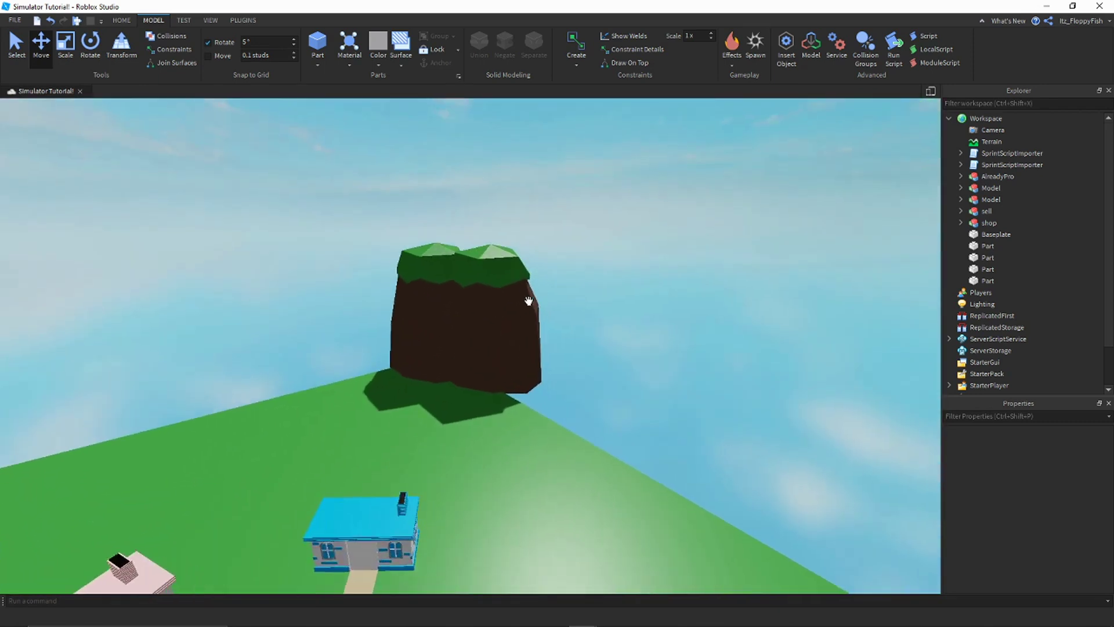
pyautogui.click(503, 291)
pyautogui.moveTo(478, 242); pyautogui.dragTo(479, 263)
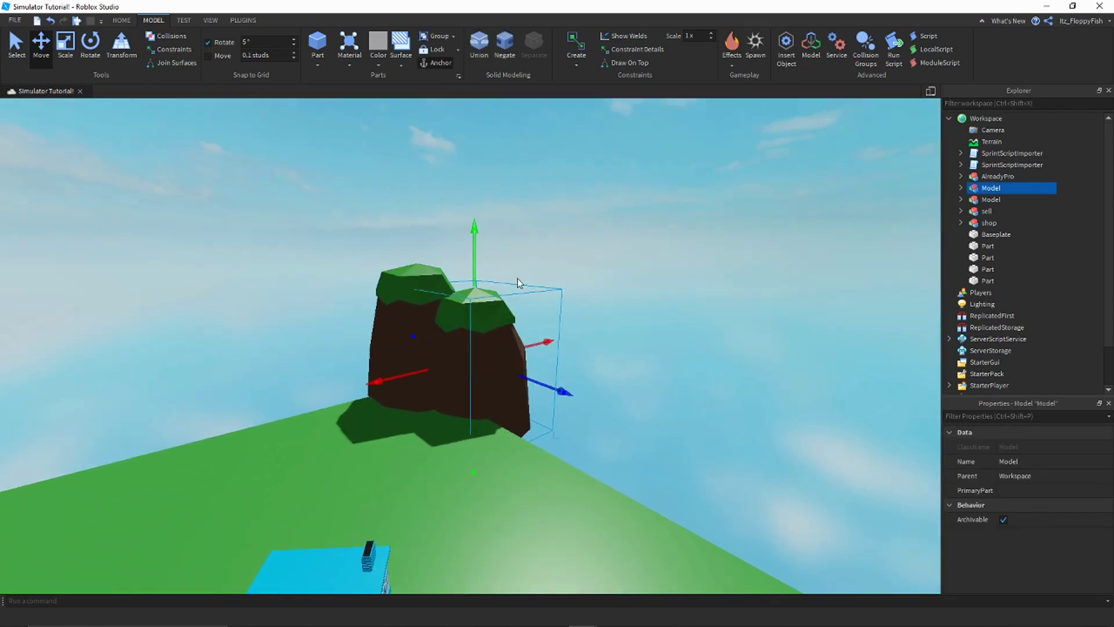
# - Widen the green ground slab on both long sides so it reaches farther out past the rock models
pyautogui.click(572, 297)
pyautogui.scroll(15, 552, 298)
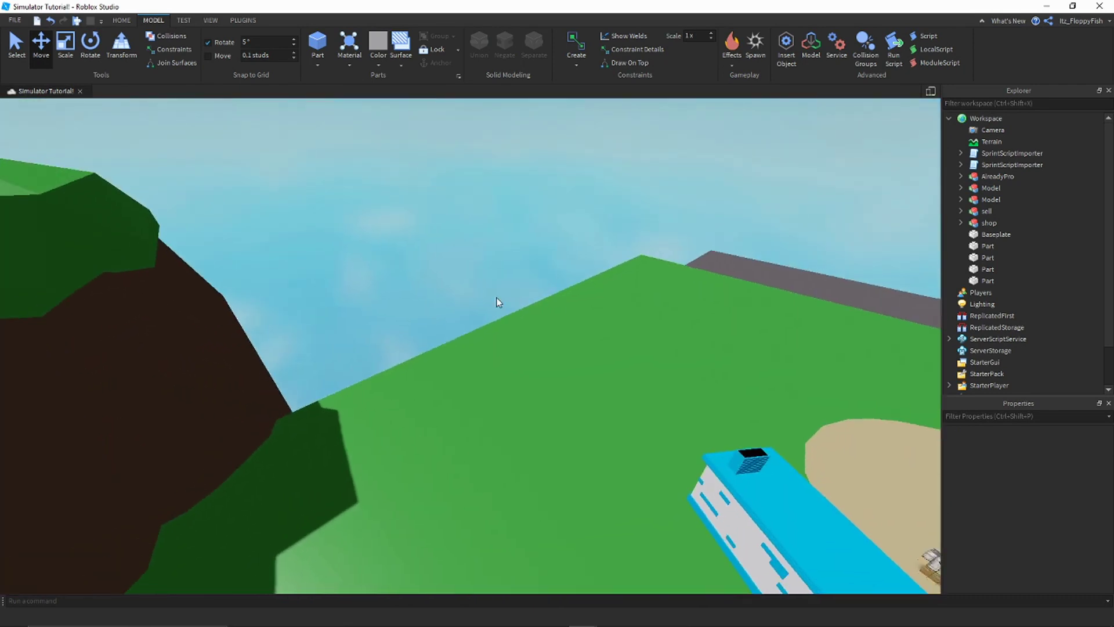
pyautogui.scroll(-10, 545, 302)
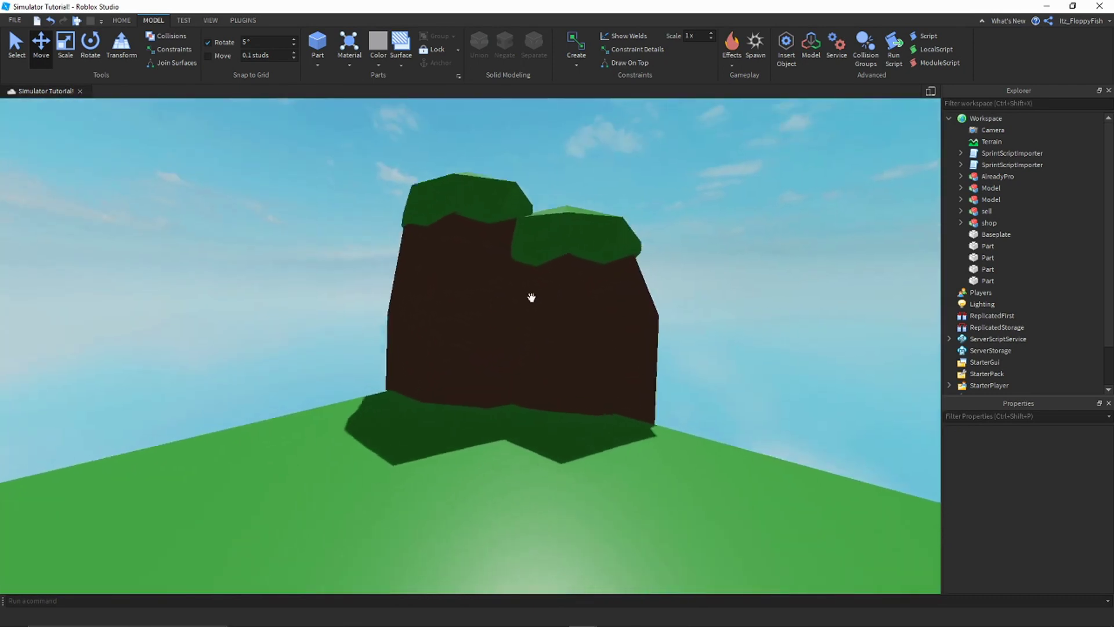
pyautogui.click(534, 297)
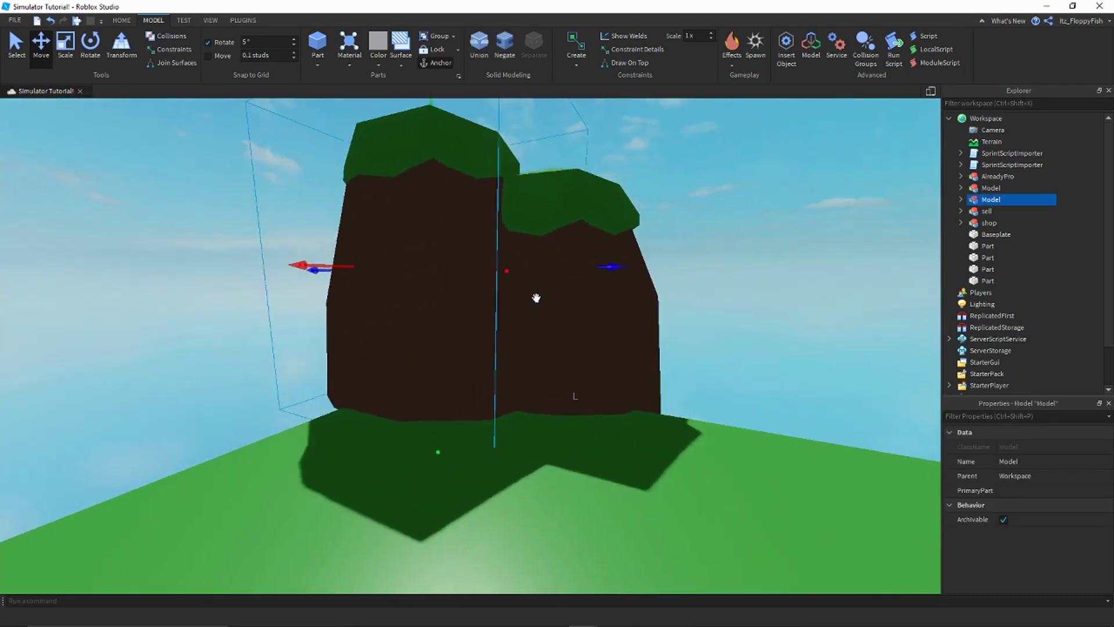
pyautogui.scroll(-3, 546, 303)
pyautogui.moveTo(536, 298); pyautogui.dragTo(567, 318, button='right')
pyautogui.scroll(-8, 551, 330)
pyautogui.click(570, 396)
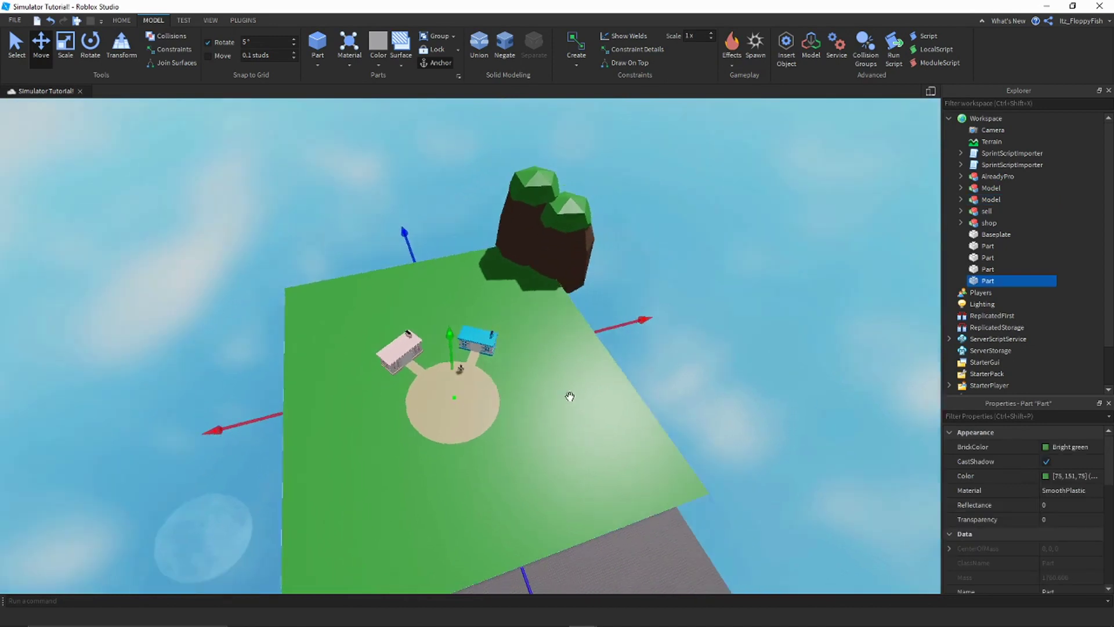
pyautogui.moveTo(569, 397); pyautogui.dragTo(540, 386, button='right')
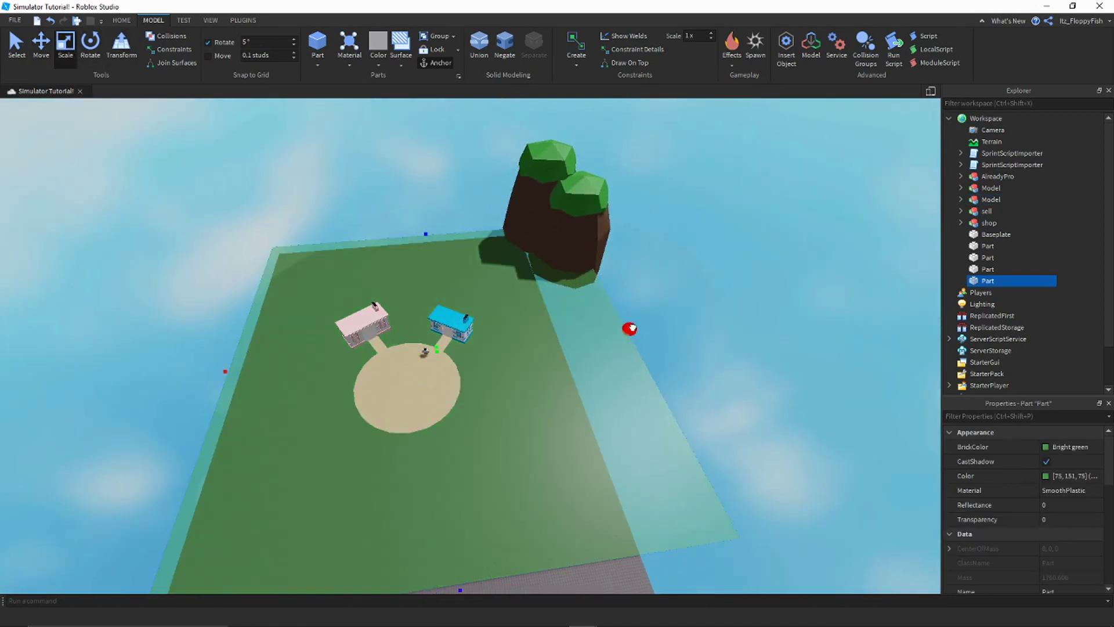
pyautogui.moveTo(590, 321); pyautogui.dragTo(575, 335, button='right')
pyautogui.moveTo(713, 360); pyautogui.dragTo(688, 360)
pyautogui.click(751, 347)
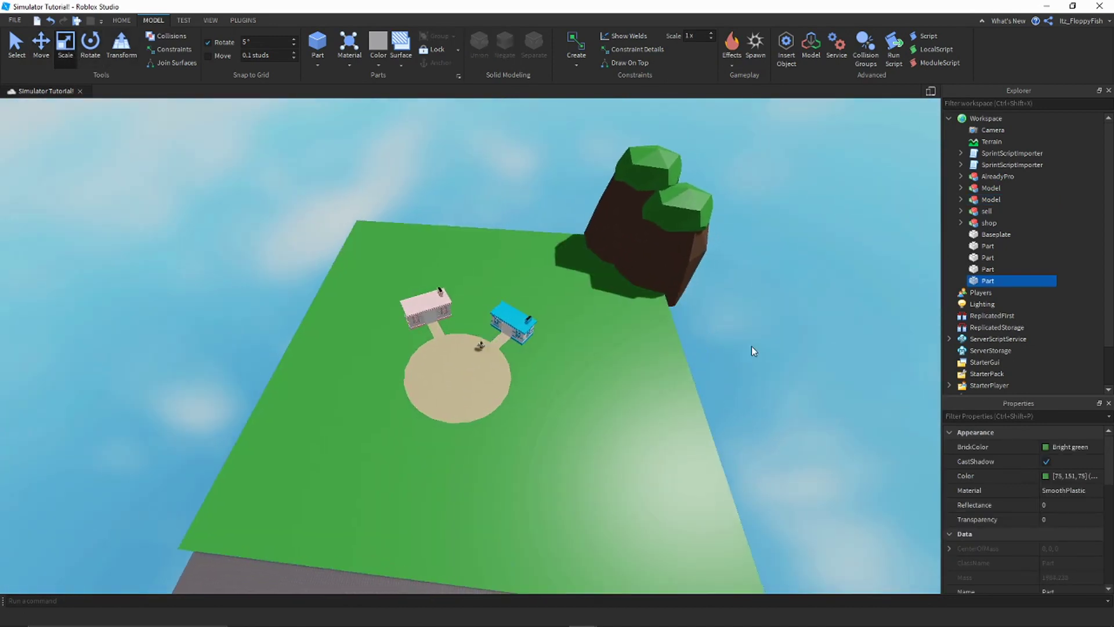
# - Duplicate the lower rock model and place the copy beside it along the slab's side edge
pyautogui.moveTo(751, 345); pyautogui.dragTo(664, 332, button='right')
pyautogui.scroll(3, 664, 332)
pyautogui.press('w')
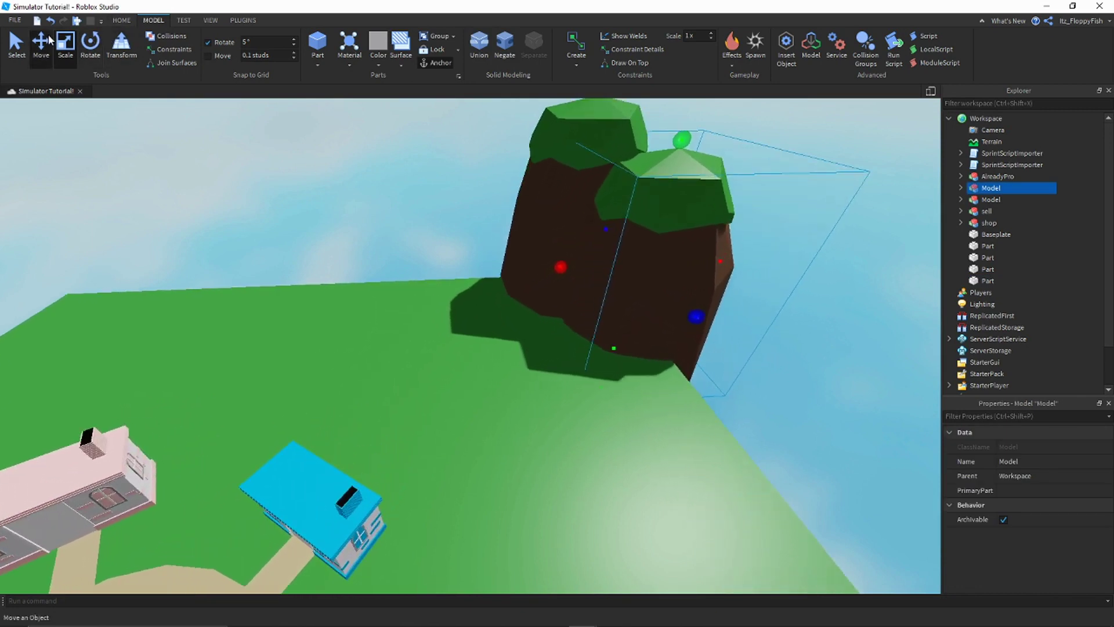
pyautogui.click(41, 46)
pyautogui.moveTo(487, 252); pyautogui.dragTo(530, 238, button='right')
pyautogui.scroll(8, 604, 369)
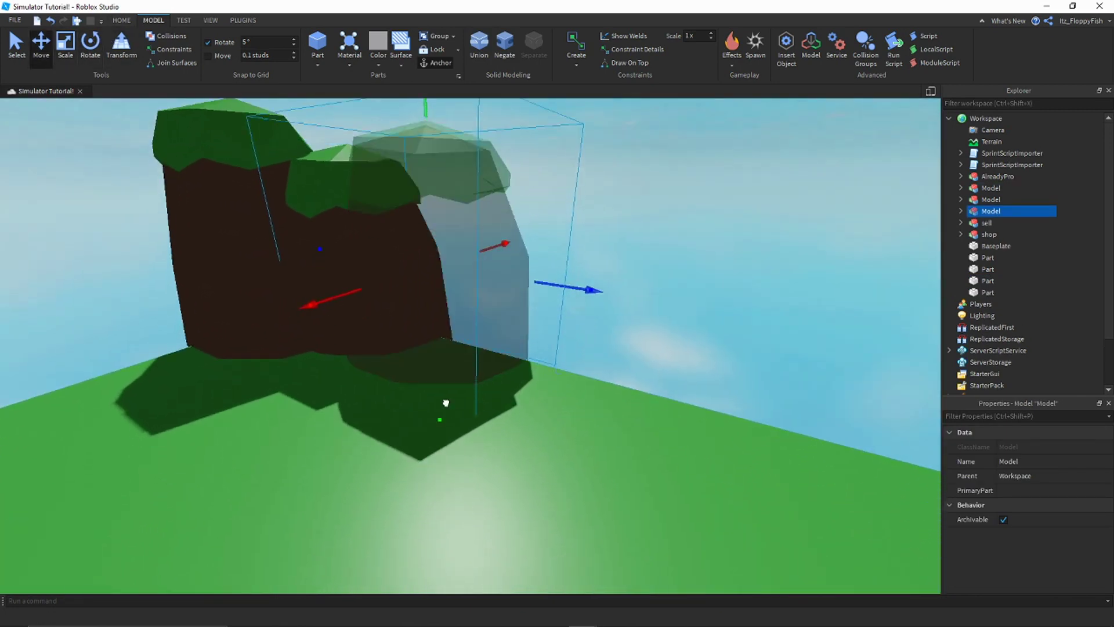
pyautogui.moveTo(446, 403); pyautogui.dragTo(443, 348)
# - Scale down the third rock so its grassy top sits below the second rock's top
pyautogui.press('e')
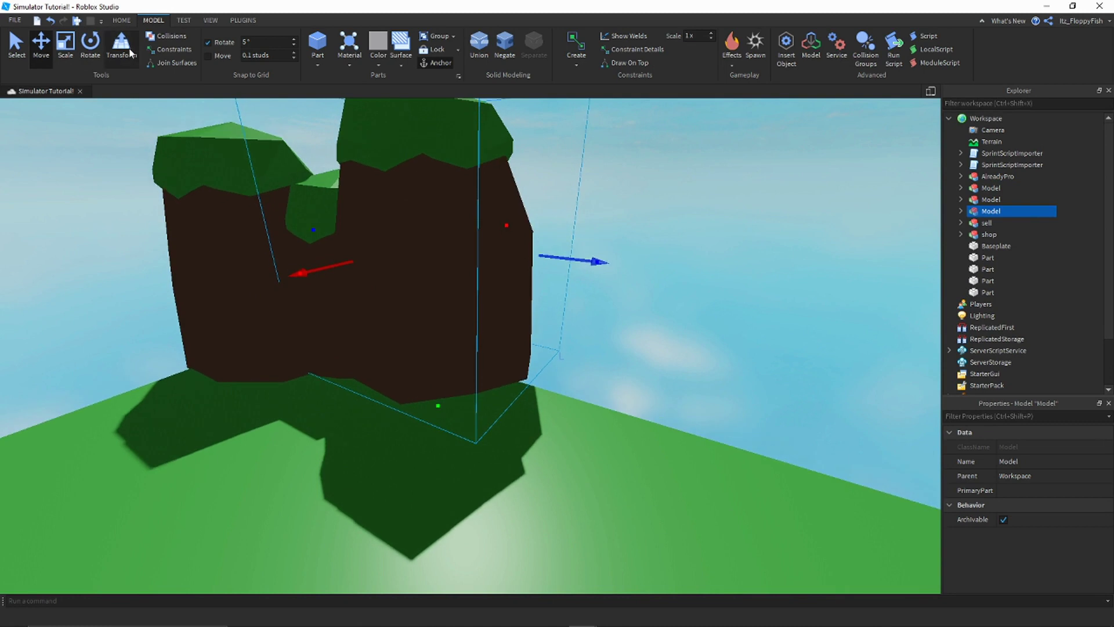
pyautogui.moveTo(429, 244); pyautogui.dragTo(423, 195, button='right')
pyautogui.moveTo(412, 261); pyautogui.dragTo(411, 259)
pyautogui.scroll(1, 437, 378)
pyautogui.moveTo(411, 261); pyautogui.dragTo(417, 379, button='right')
pyautogui.press('a')
pyautogui.press('e')
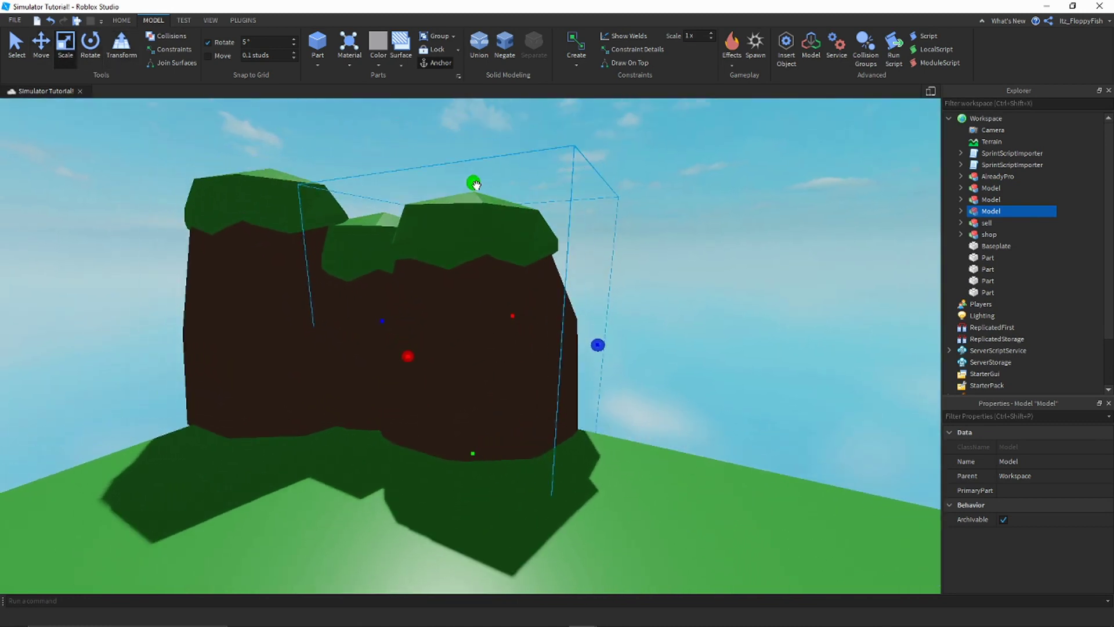
pyautogui.moveTo(468, 256); pyautogui.dragTo(468, 253)
pyautogui.click(586, 380)
# - Duplicate the tallest corner rock and place the copy past the smallest rock at the end of the row
pyautogui.press('a')
pyautogui.moveTo(426, 360); pyautogui.dragTo(464, 360, button='right')
pyautogui.press('w')
pyautogui.press('s')
pyautogui.click(342, 279)
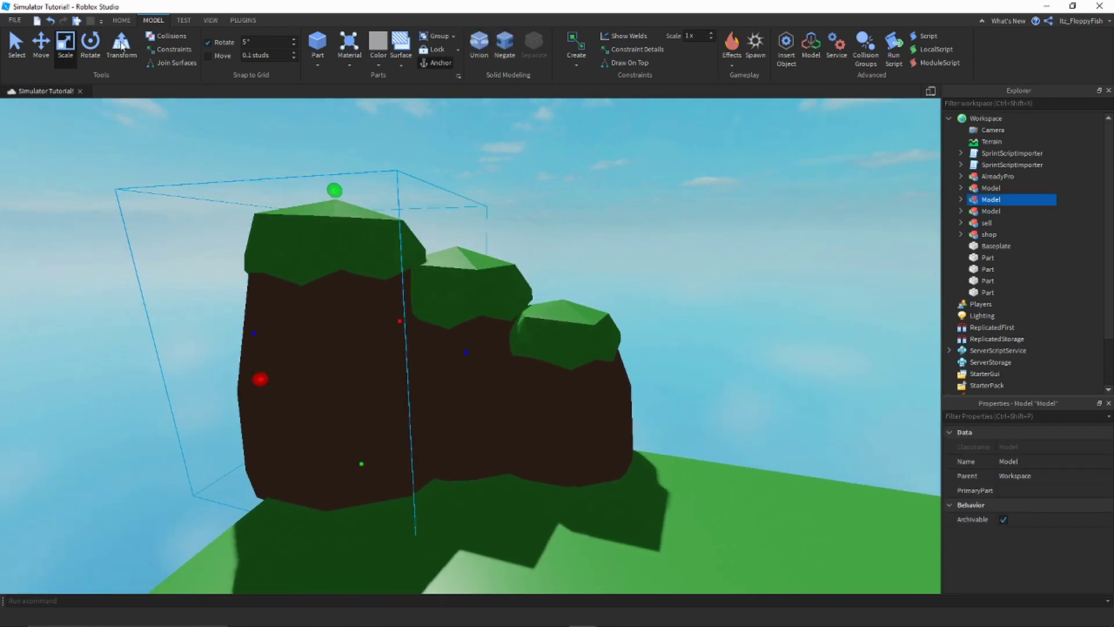
pyautogui.click(39, 48)
pyautogui.press('a')
pyautogui.moveTo(566, 338); pyautogui.dragTo(741, 390)
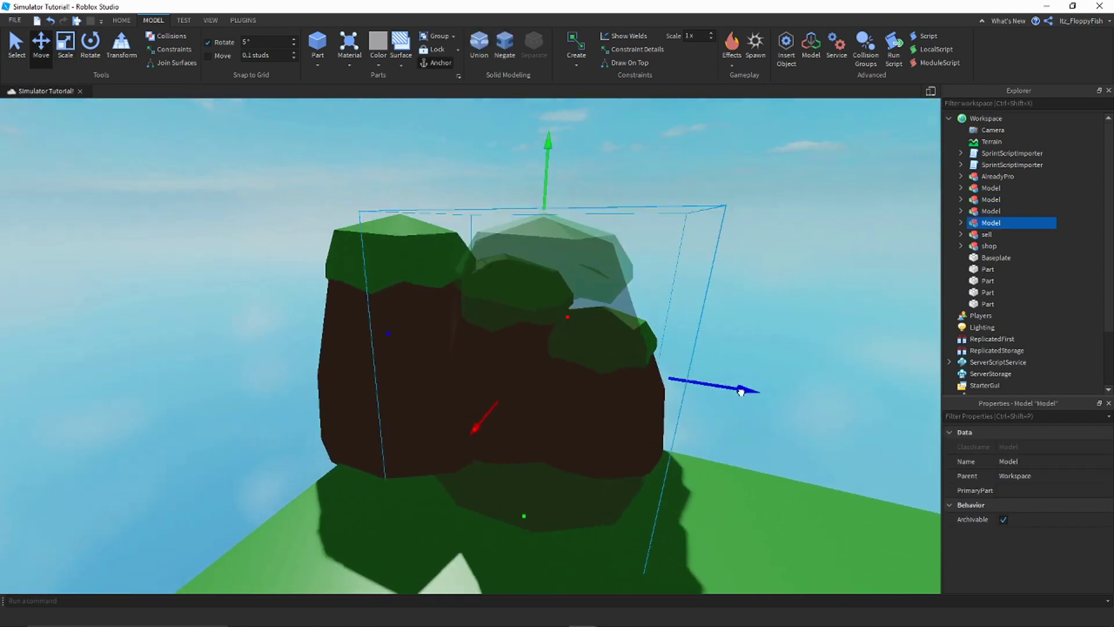
pyautogui.moveTo(702, 406); pyautogui.dragTo(777, 424, button='right')
pyautogui.press('a')
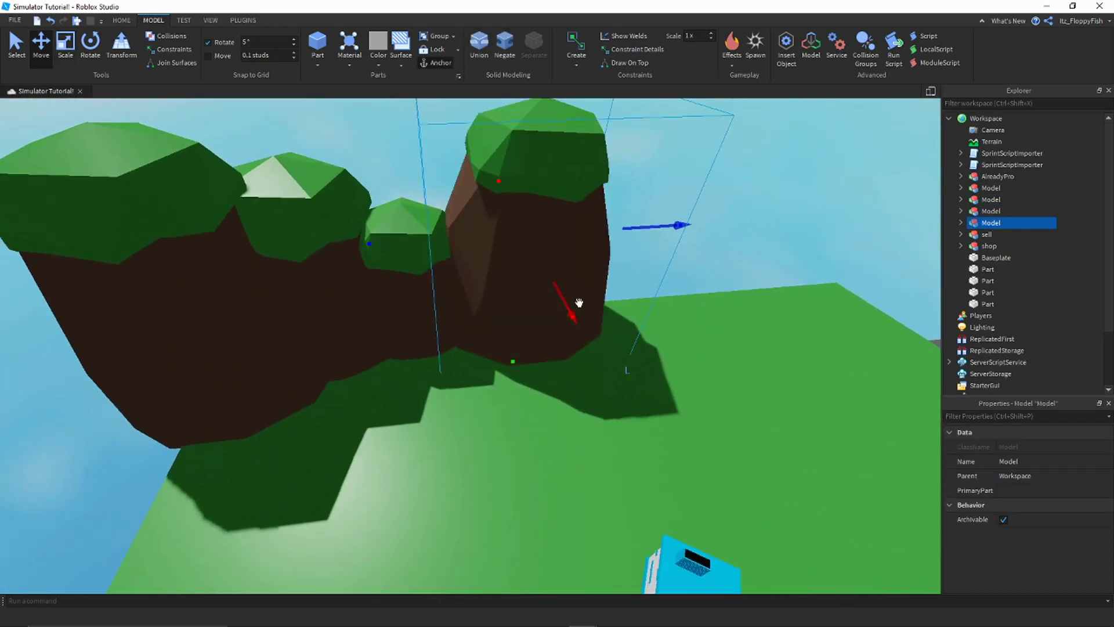
# - Lower the copied large rock into the ground so its top sits below the tallest corner rock
pyautogui.press('q')
pyautogui.moveTo(579, 303); pyautogui.dragTo(565, 269, button='right')
pyautogui.press('s')
pyautogui.press('d')
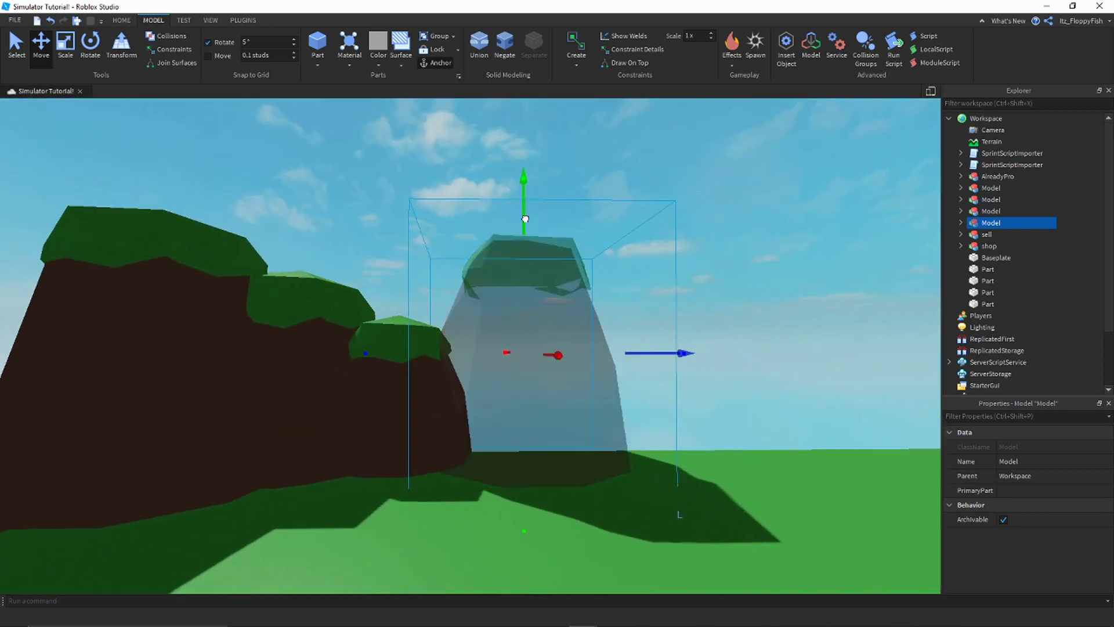
pyautogui.press('d')
pyautogui.click(612, 267)
# - Shift the lowered rock along the slab's side edge so it lines up with the row and overlaps the smallest rock
pyautogui.press('w')
pyautogui.moveTo(611, 266); pyautogui.dragTo(612, 266, button='right')
pyautogui.press('s')
pyautogui.press('e')
pyautogui.click(611, 266)
pyautogui.moveTo(527, 299); pyautogui.dragTo(582, 290)
pyautogui.moveTo(581, 291); pyautogui.dragTo(516, 271, button='right')
pyautogui.press('w')
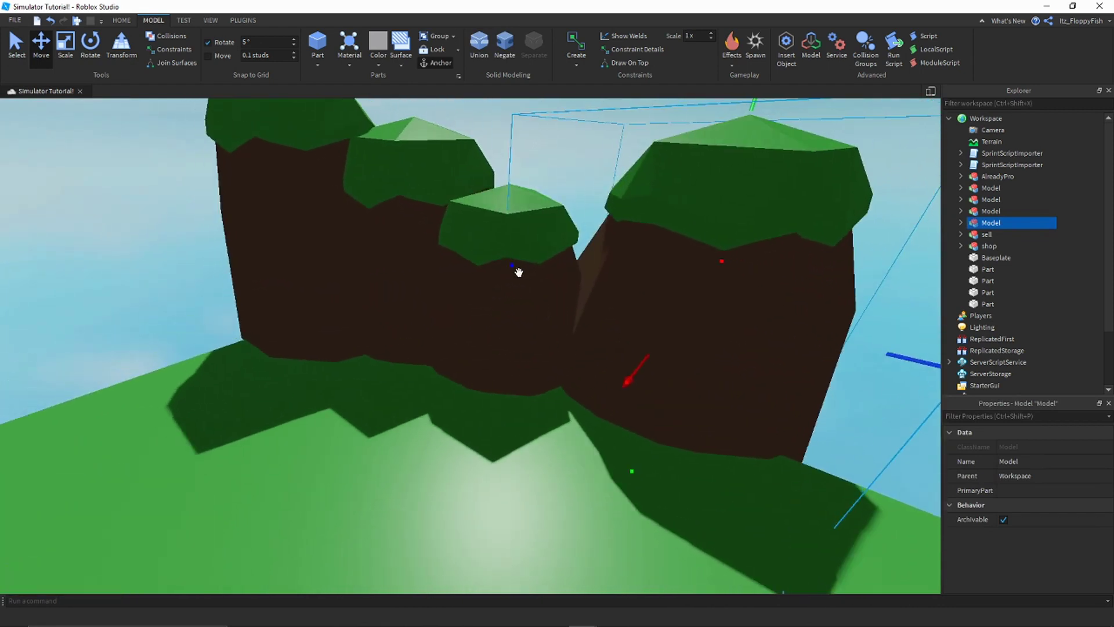
pyautogui.moveTo(516, 266); pyautogui.dragTo(473, 253)
pyautogui.press('s')
pyautogui.press('d')
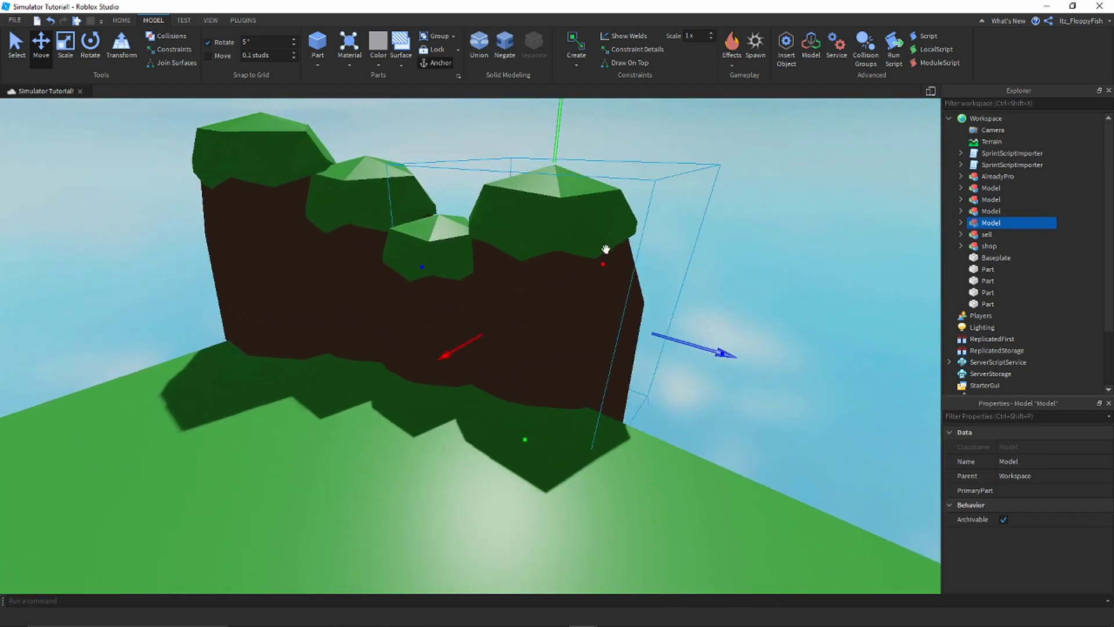
pyautogui.click(701, 255)
# - Duplicate the tallest corner rock and place the copy beside it along the slab's back edge
pyautogui.press('w')
pyautogui.press('e')
pyautogui.moveTo(607, 225); pyautogui.dragTo(542, 266, button='right')
pyautogui.press('s')
pyautogui.press('d')
pyautogui.press('w')
pyautogui.press('a')
pyautogui.press('s')
pyautogui.scroll(3, 542, 269)
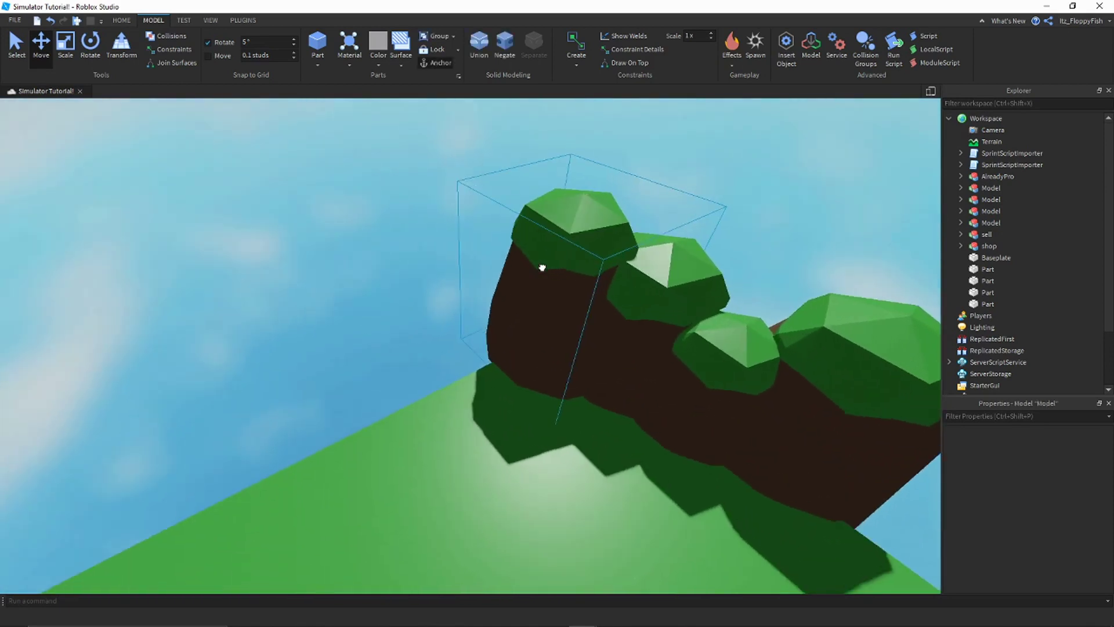
pyautogui.click(542, 267)
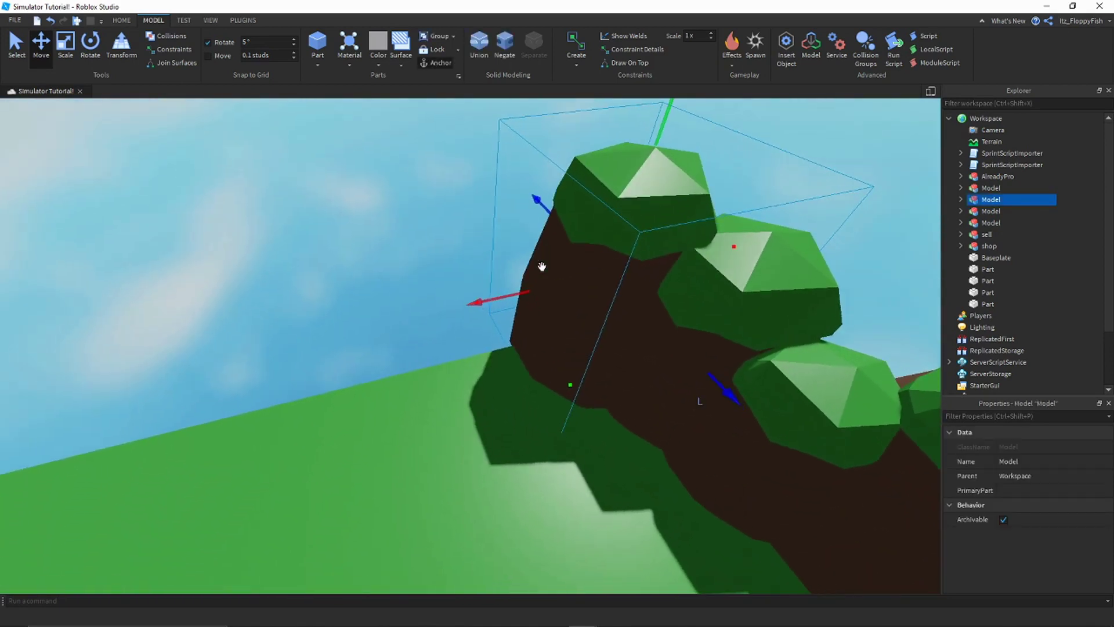
pyautogui.moveTo(507, 294); pyautogui.dragTo(375, 302)
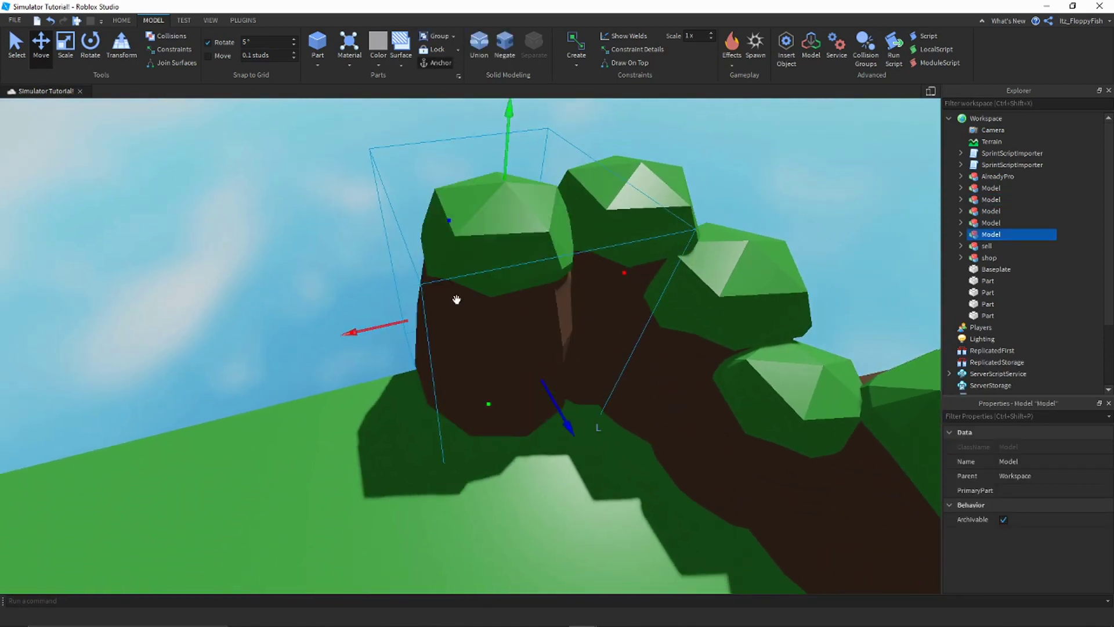
# - Duplicate the back-edge rock, place the copy farther along that edge, and scale it smaller than its neighbour
pyautogui.moveTo(456, 299); pyautogui.dragTo(450, 298, button='right')
pyautogui.scroll(-5, 451, 298)
pyautogui.moveTo(558, 335); pyautogui.dragTo(558, 319, button='right')
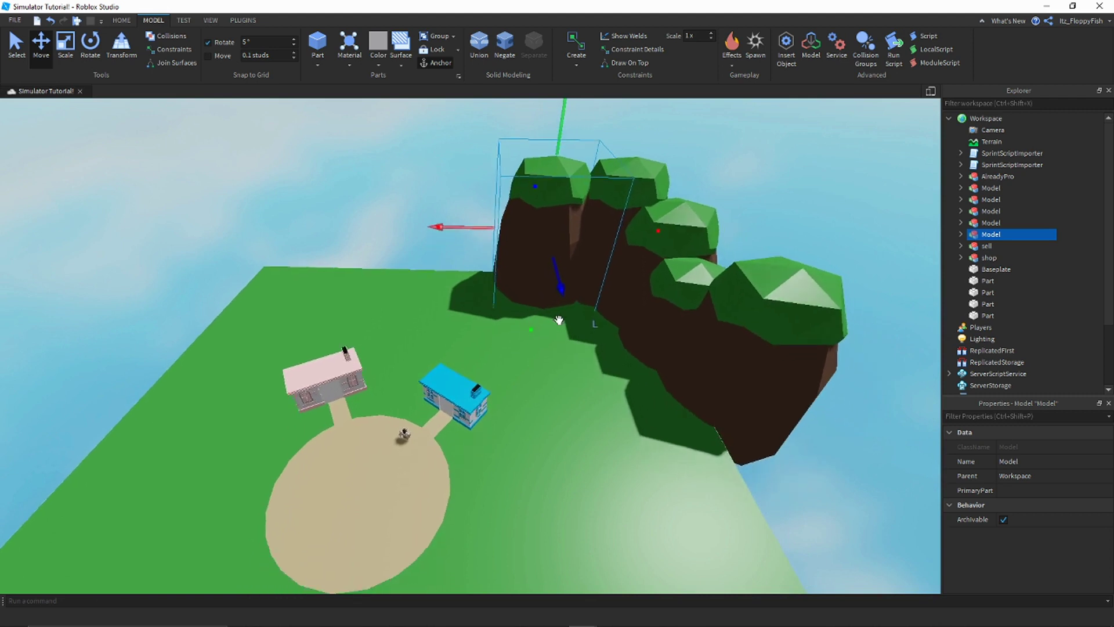
pyautogui.scroll(-2, 559, 319)
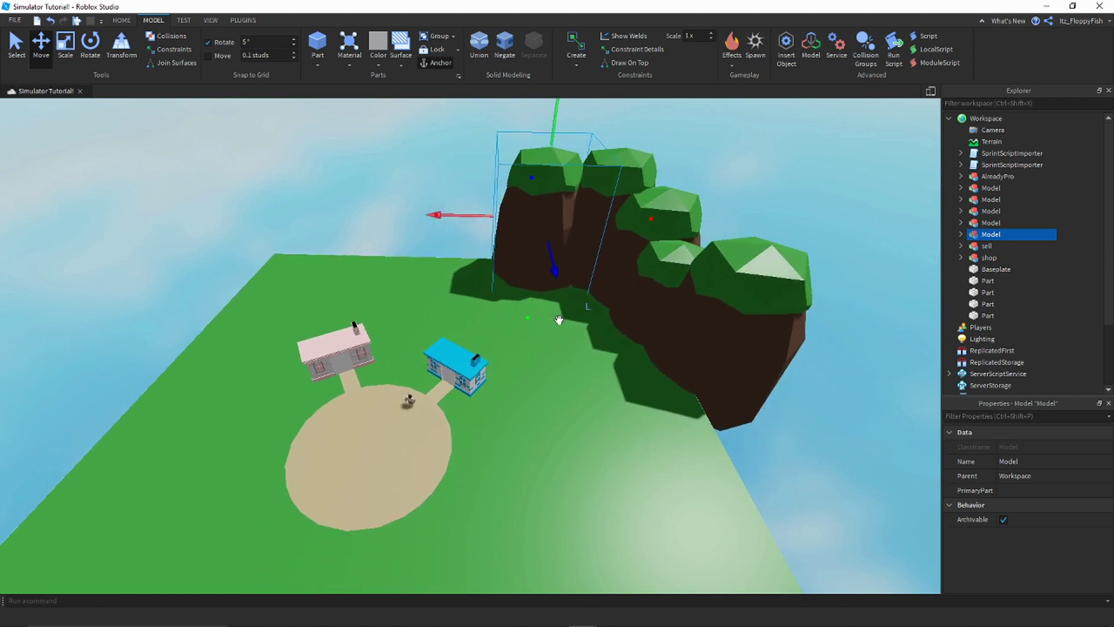
pyautogui.moveTo(558, 308); pyautogui.dragTo(562, 304, button='right')
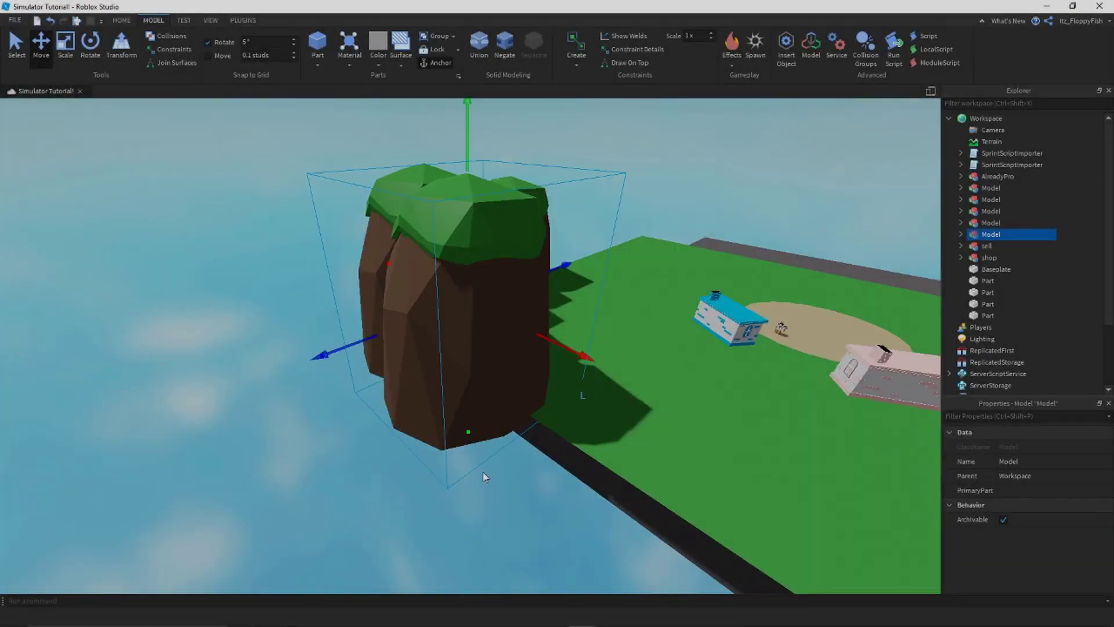
pyautogui.moveTo(480, 441); pyautogui.dragTo(468, 420, button='right')
pyautogui.hotkey('ctrl', 'd')
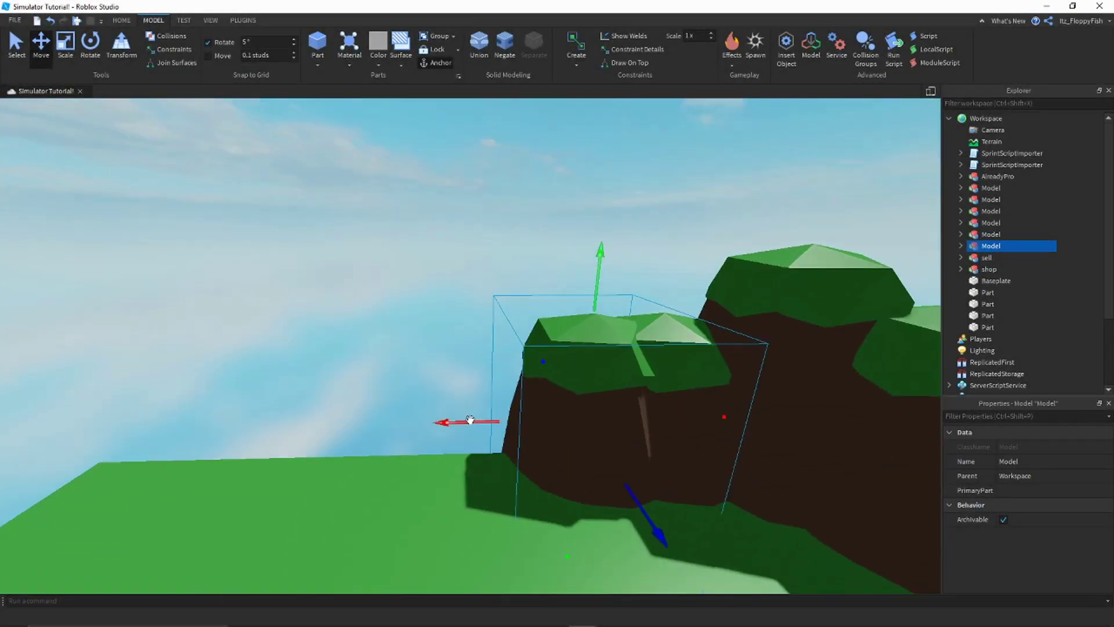
pyautogui.moveTo(468, 420); pyautogui.dragTo(372, 419)
pyautogui.moveTo(372, 419); pyautogui.dragTo(443, 327, button='right')
pyautogui.hotkey('ctrl', '3')
pyautogui.hotkey('ctrl', '2')
# - Keep duplicating and resizing rocks along the slab's remaining edges until mountains of varied heights enclose the map
pyautogui.hotkey('ctrl', 'd')
pyautogui.moveTo(456, 169); pyautogui.dragTo(569, 251)
pyautogui.scroll(3, 532, 371)
pyautogui.moveTo(569, 251); pyautogui.dragTo(520, 330, button='right')
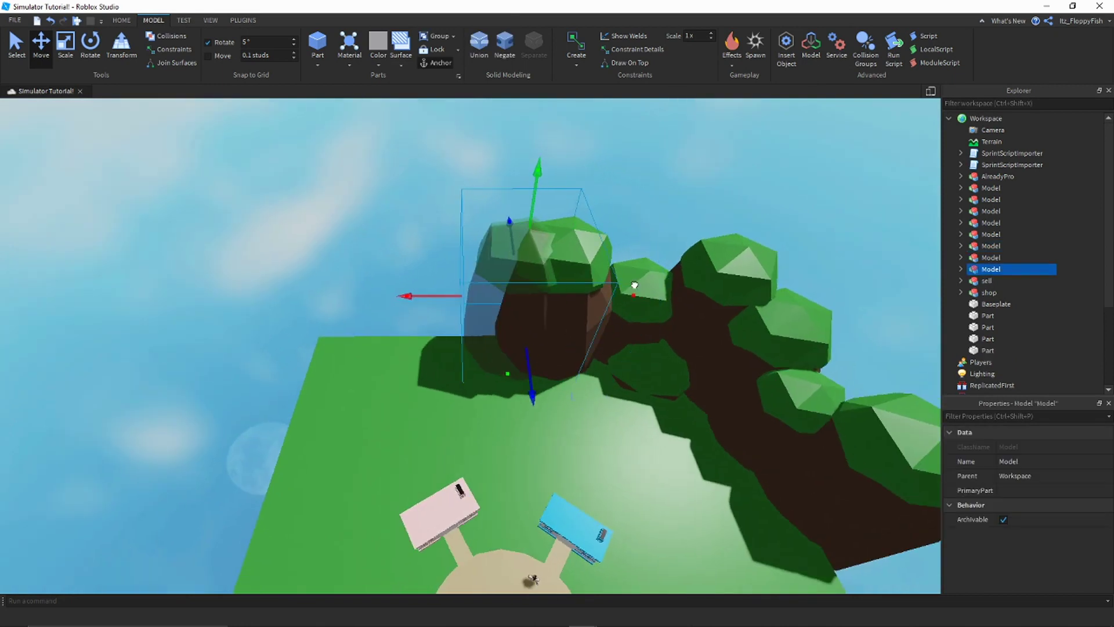
pyautogui.moveTo(635, 285); pyautogui.dragTo(593, 438, button='right')
pyautogui.hotkey('ctrl', 'd')
pyautogui.hotkey('ctrl', '3')
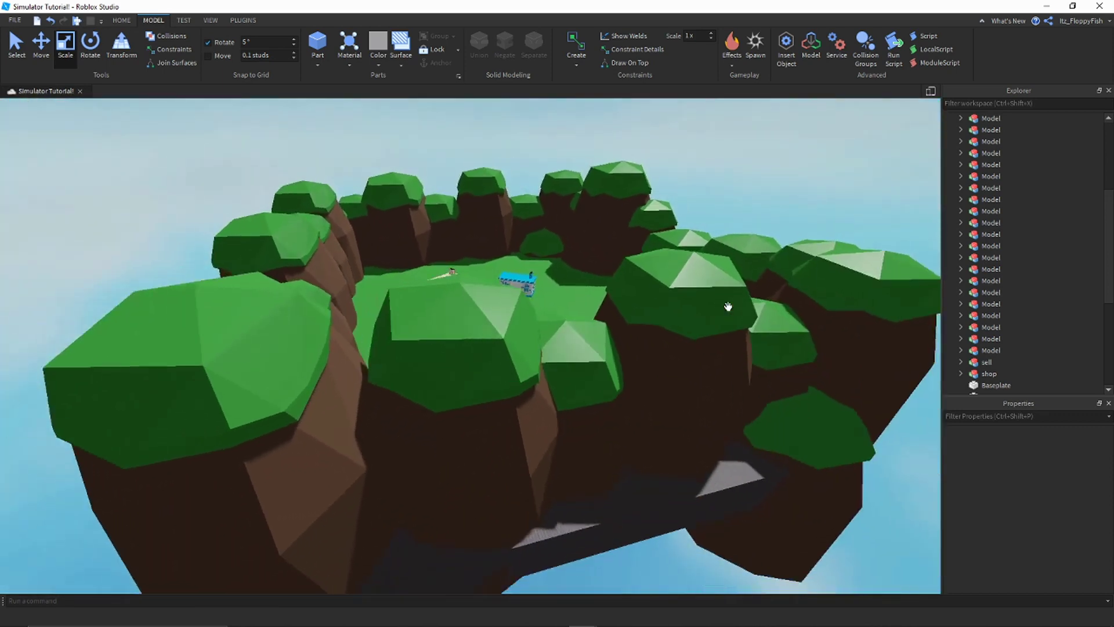
# - Examine the ring of mountains from outside, from above, and from ground level around both houses
pyautogui.press('a')
pyautogui.moveTo(587, 337); pyautogui.dragTo(492, 356, button='right')
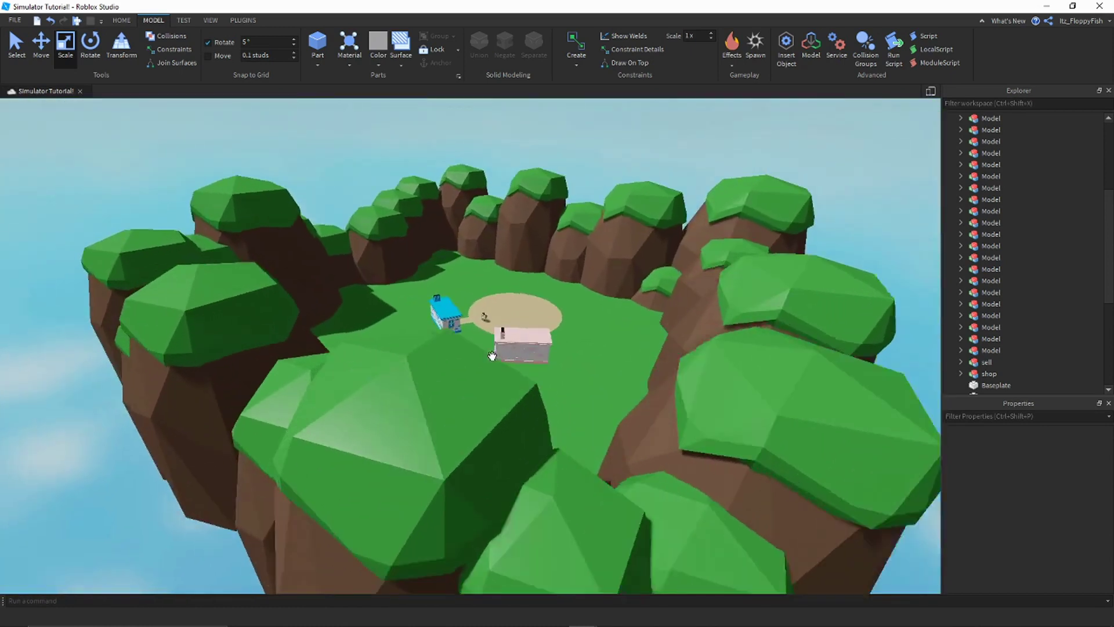
pyautogui.press('s')
pyautogui.moveTo(492, 356); pyautogui.dragTo(492, 356, button='right')
pyautogui.moveTo(420, 337); pyautogui.dragTo(318, 346, button='right')
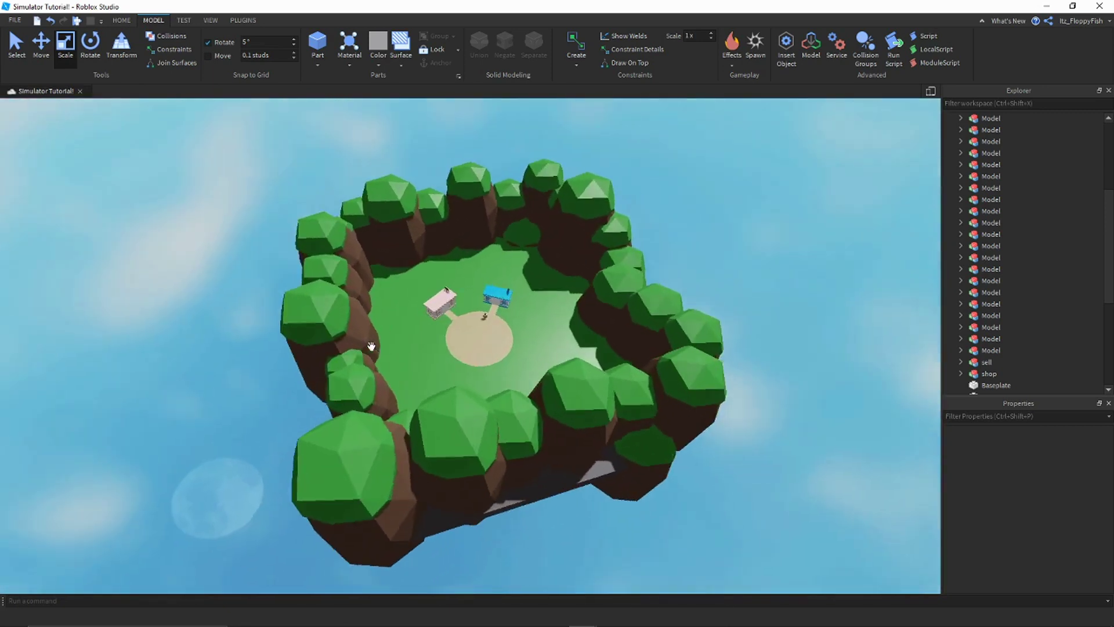
pyautogui.scroll(10, 417, 331)
pyautogui.moveTo(417, 331); pyautogui.dragTo(419, 332, button='right')
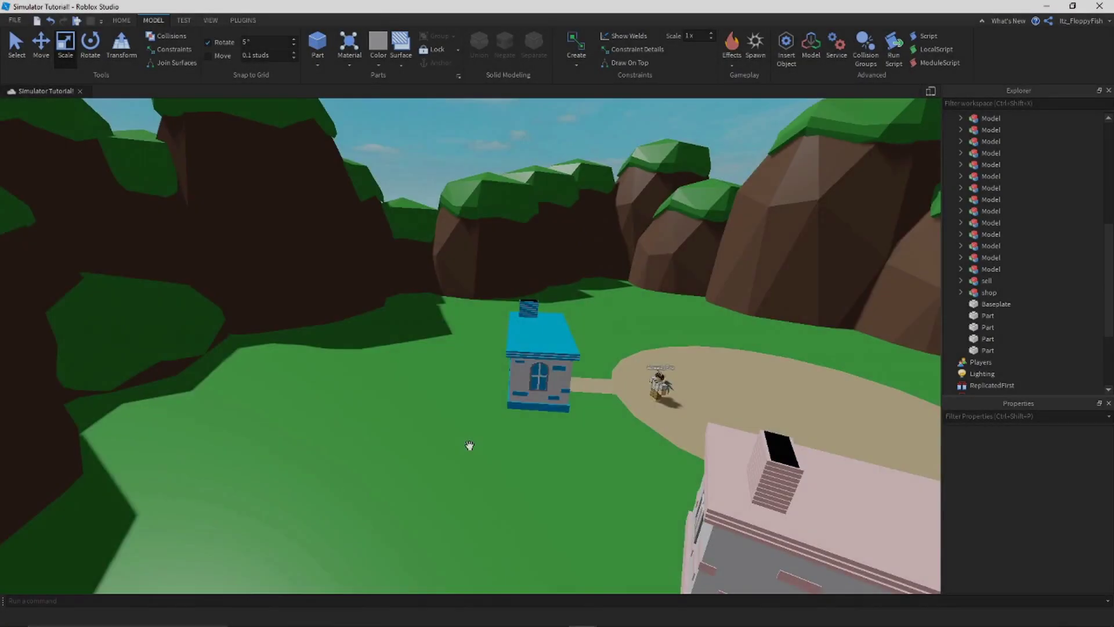
pyautogui.moveTo(468, 443); pyautogui.dragTo(471, 444, button='right')
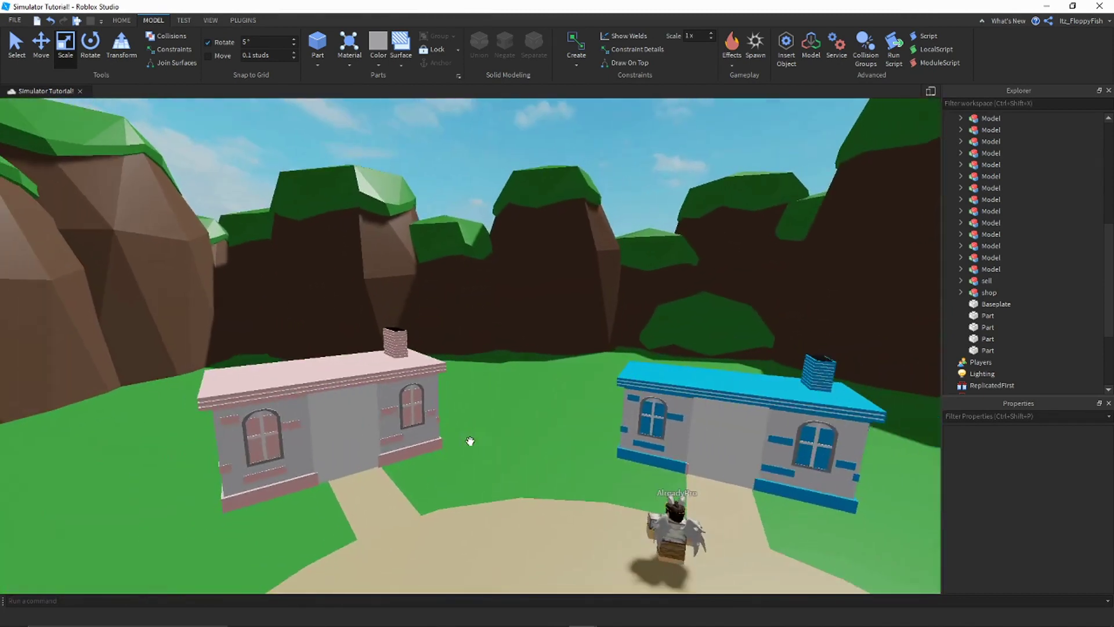
pyautogui.moveTo(497, 620)
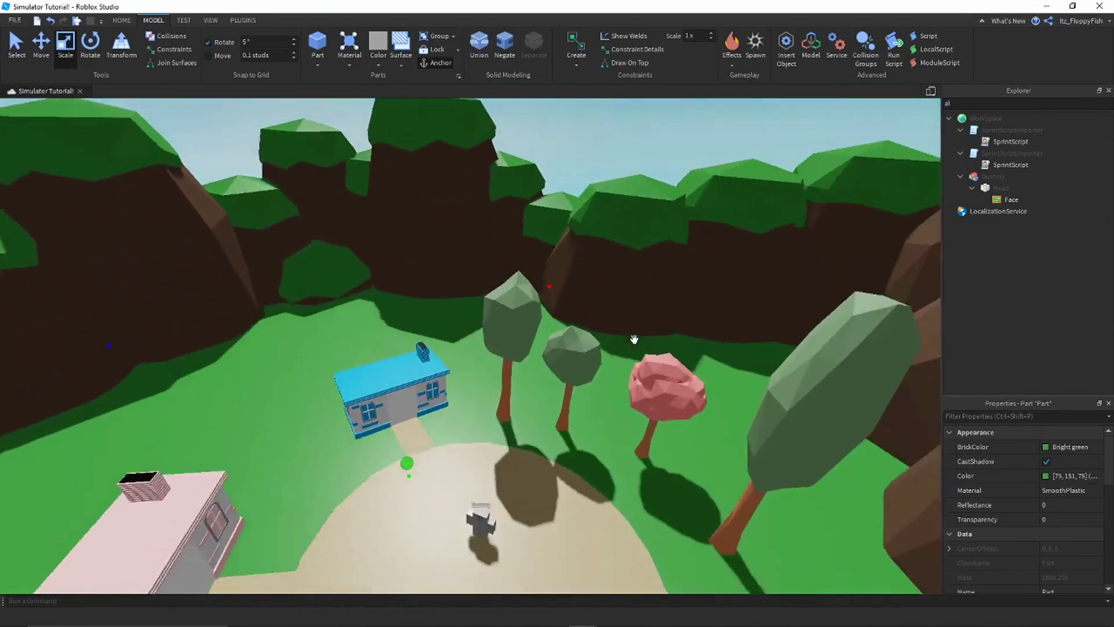
# - Inspect the tree, grey rock and bush models standing around the platform
pyautogui.click(538, 313)
pyautogui.moveTo(542, 313); pyautogui.dragTo(553, 315, button='right')
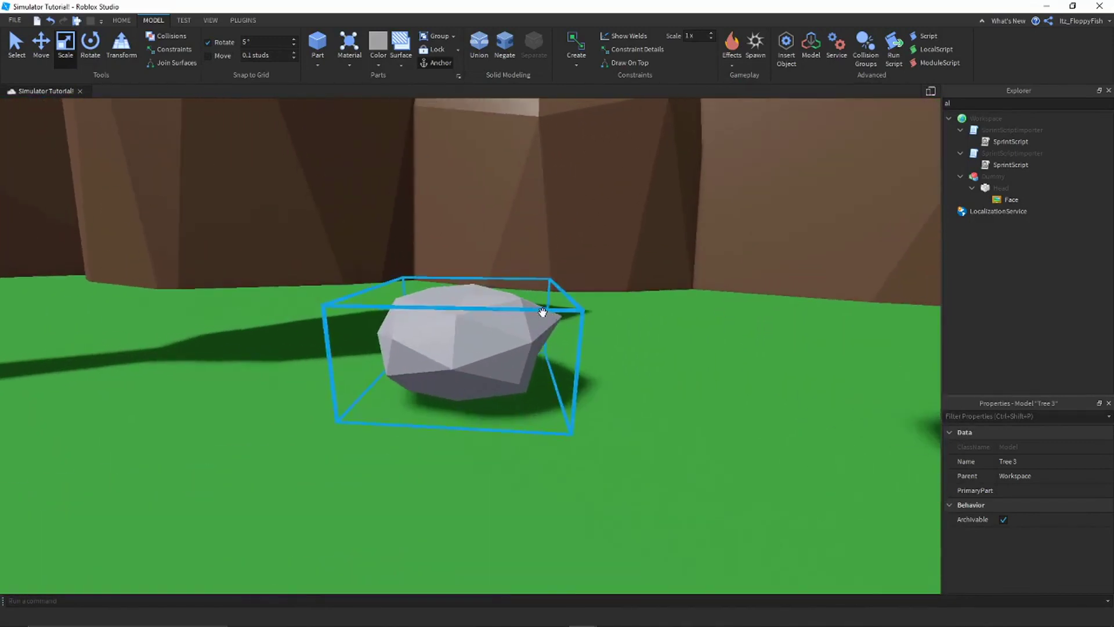
pyautogui.click(543, 312)
pyautogui.press('d')
pyautogui.click(494, 356)
pyautogui.press('d')
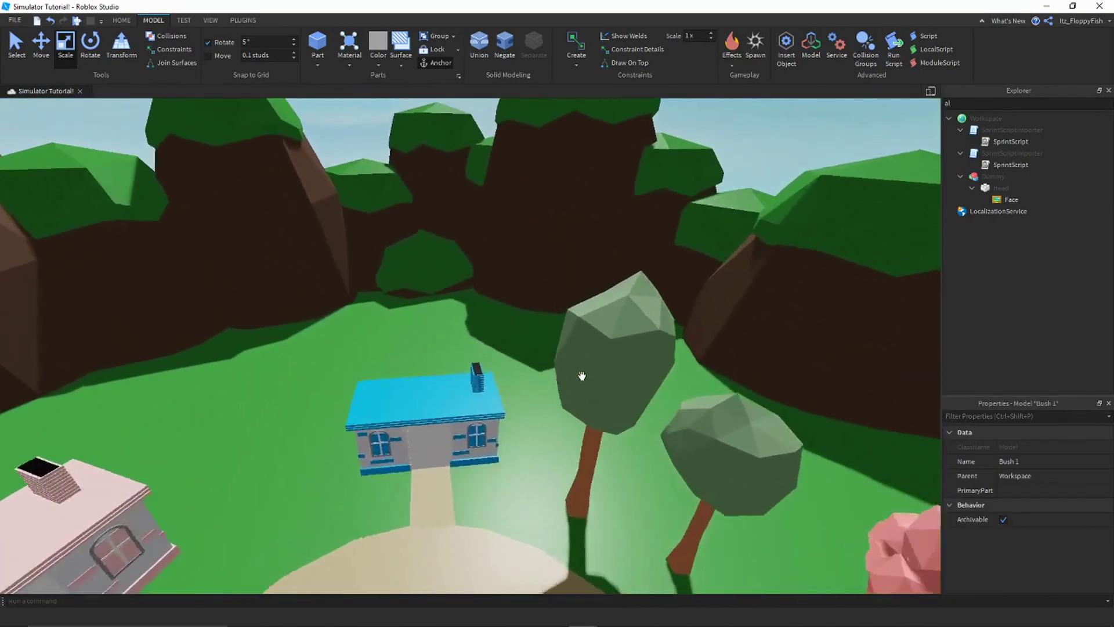
# - Move Tree 3 from beside the platform to the grass near the rock wall behind the blue house
pyautogui.moveTo(582, 376); pyautogui.dragTo(623, 279)
pyautogui.press('w')
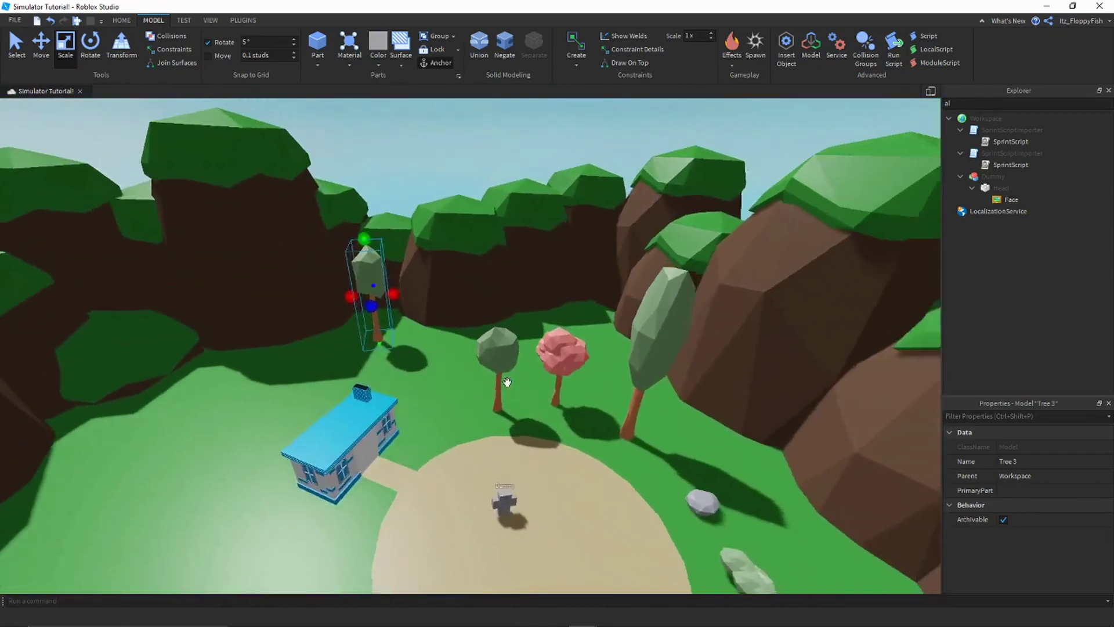
pyautogui.moveTo(508, 382); pyautogui.dragTo(568, 356, button='right')
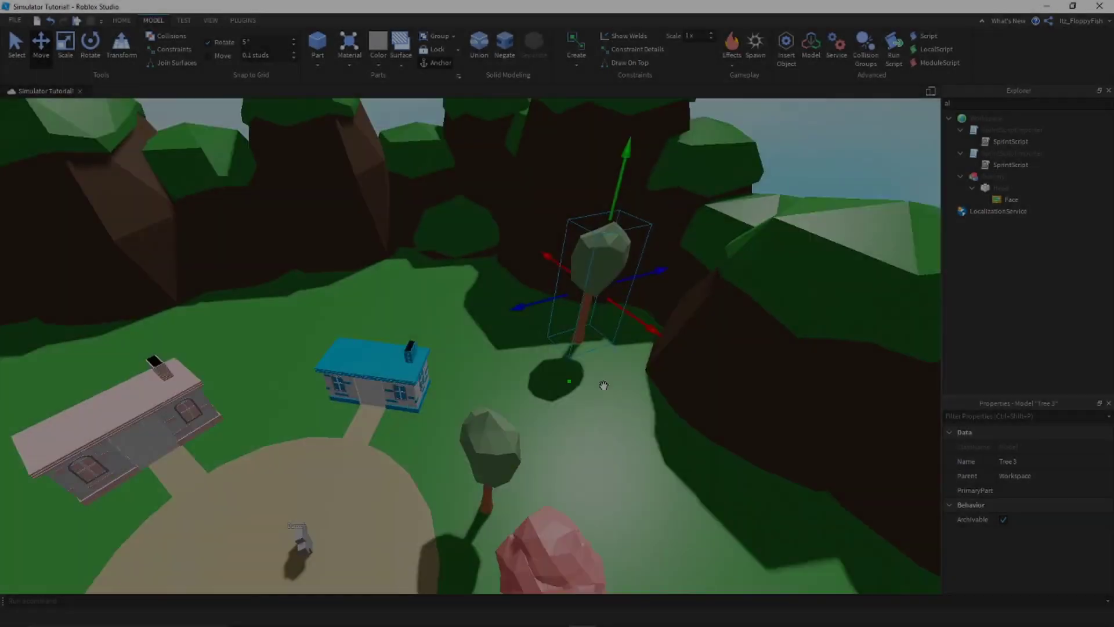
pyautogui.press('w')
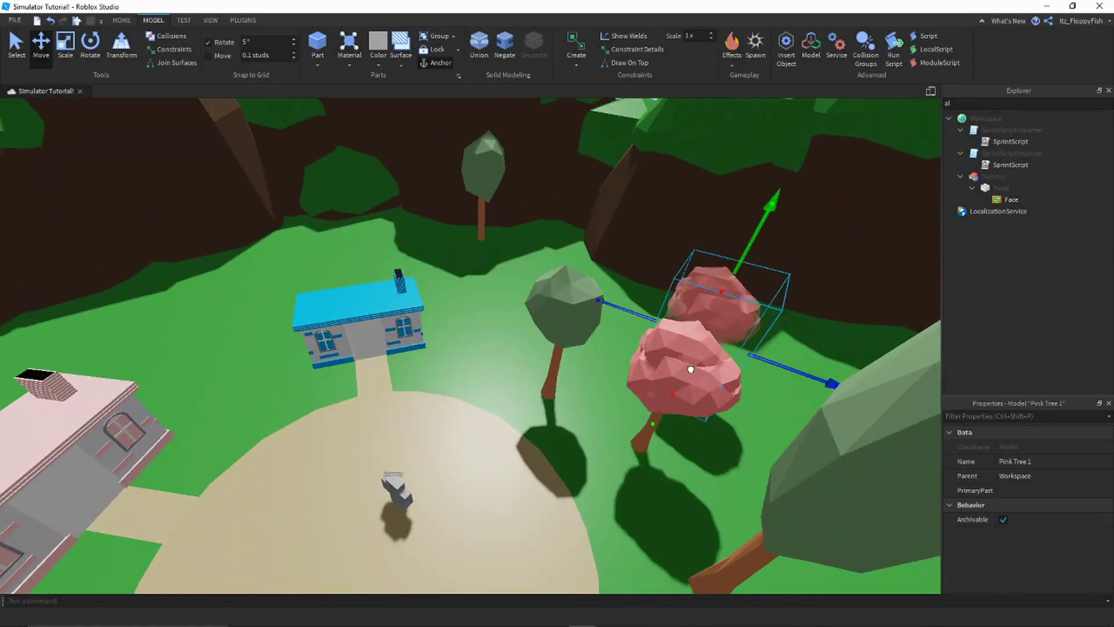
# - Place pink trees, bushes and grey rocks on the grass around the platform, with rotated bushes flanking the pink house's path
pyautogui.press('f')
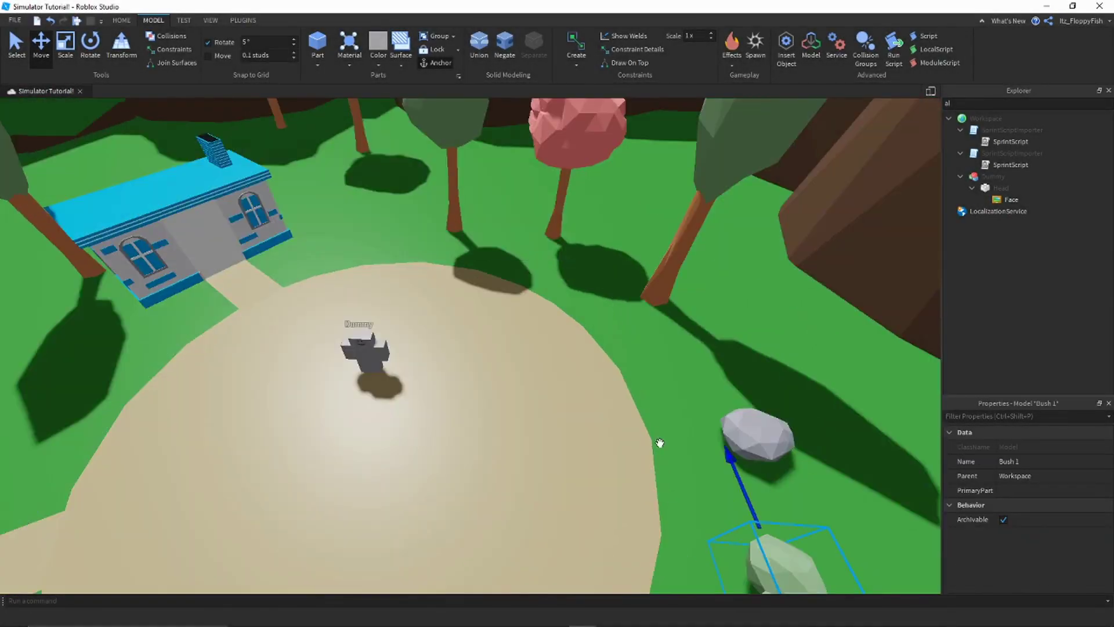
pyautogui.press('f')
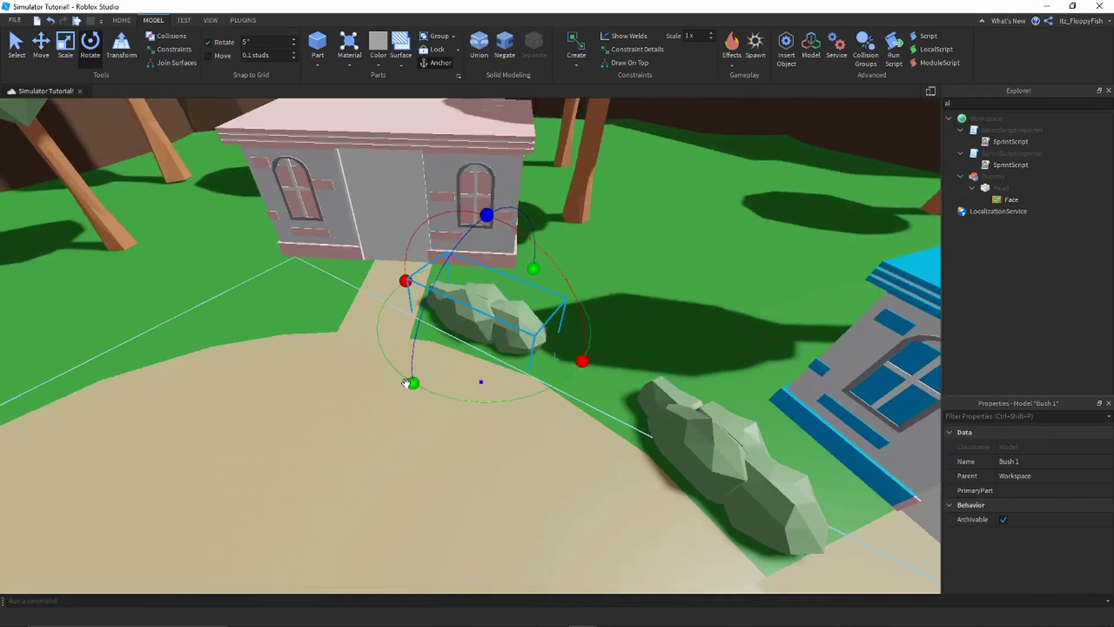
pyautogui.hotkey('ctrl', '2')
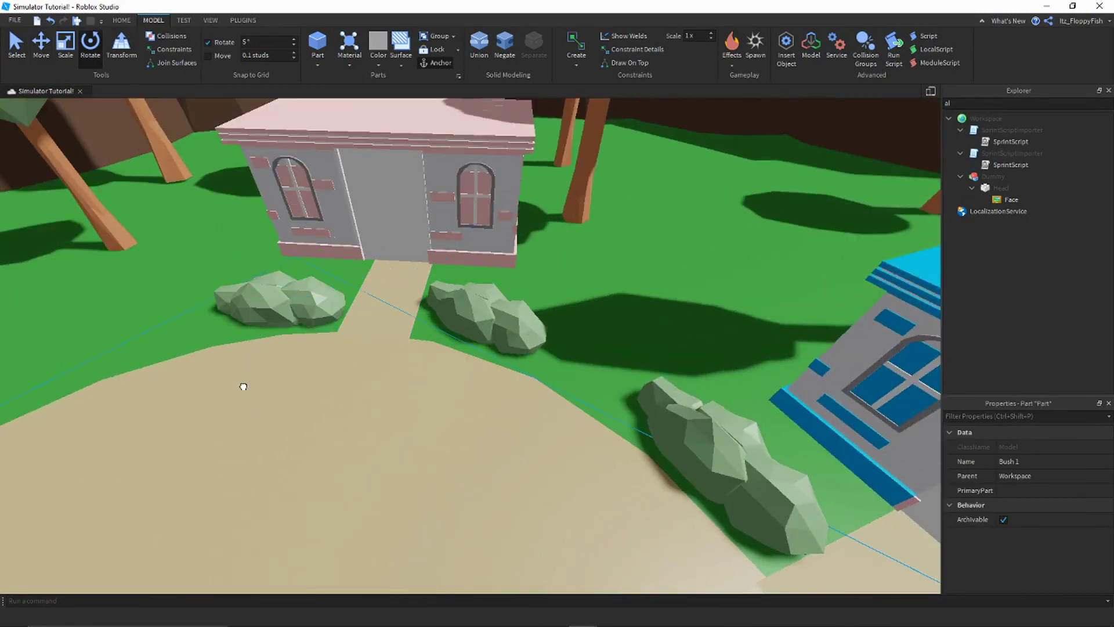
pyautogui.hotkey('ctrl', '2')
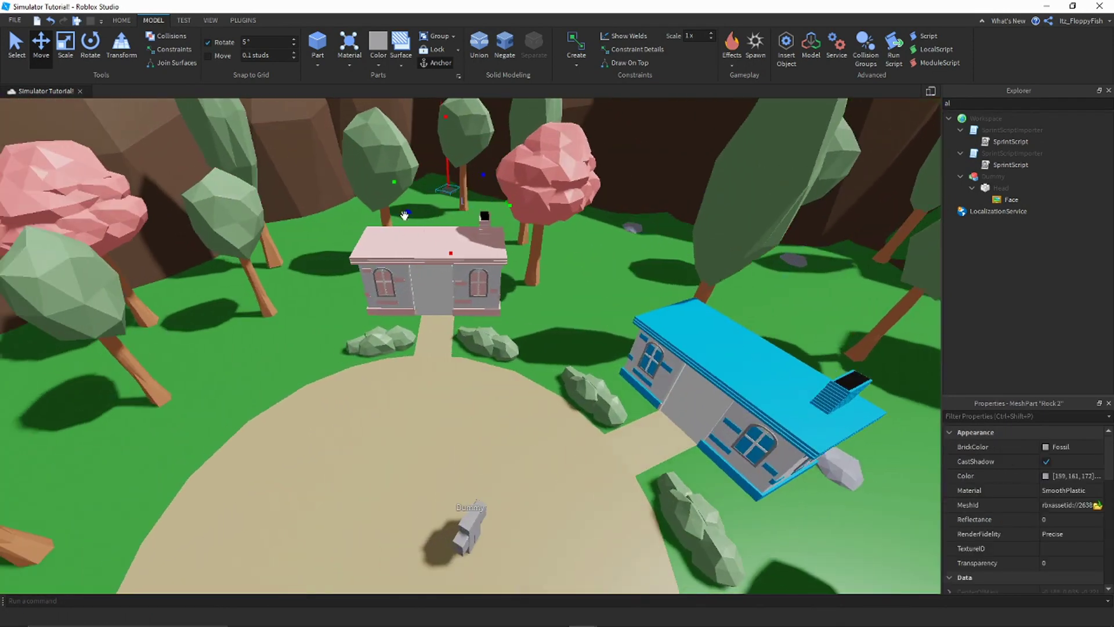
pyautogui.click(677, 403)
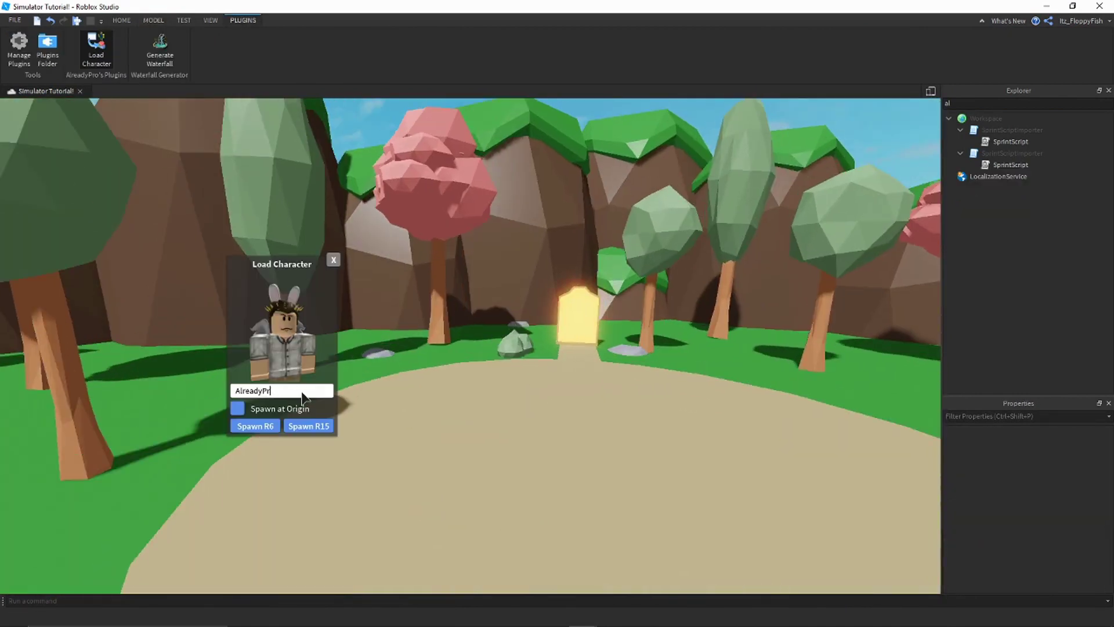
# - Load a player character with the Load Character plugin using the account's username, and spawn it as R6
pyautogui.click(301, 392)
pyautogui.write('Itz_')
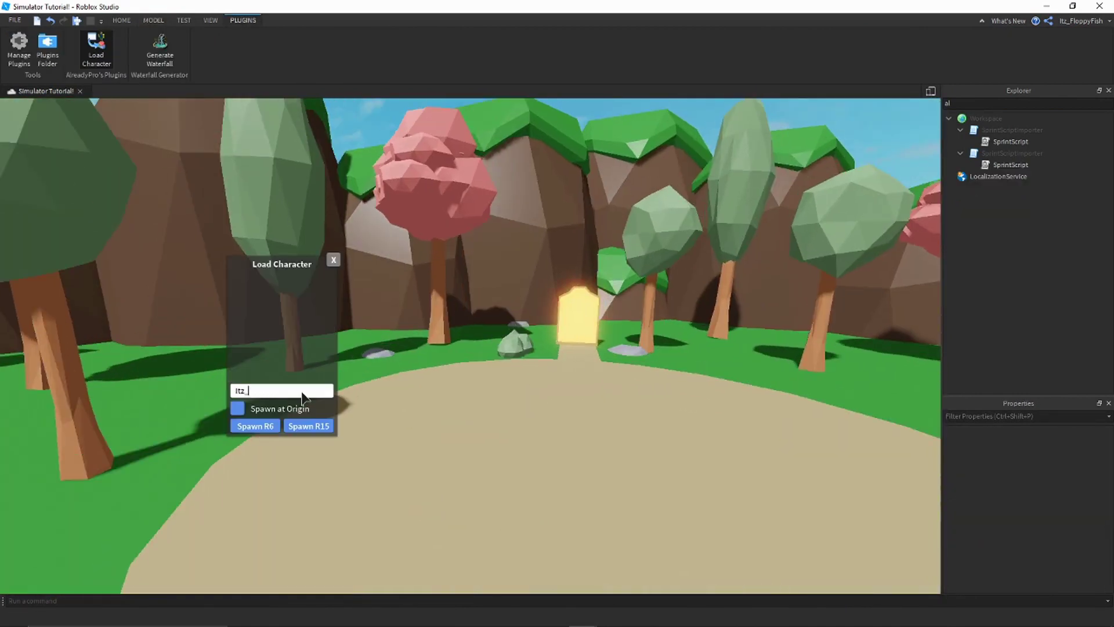
pyautogui.write('FloppyFish')
pyautogui.click(261, 426)
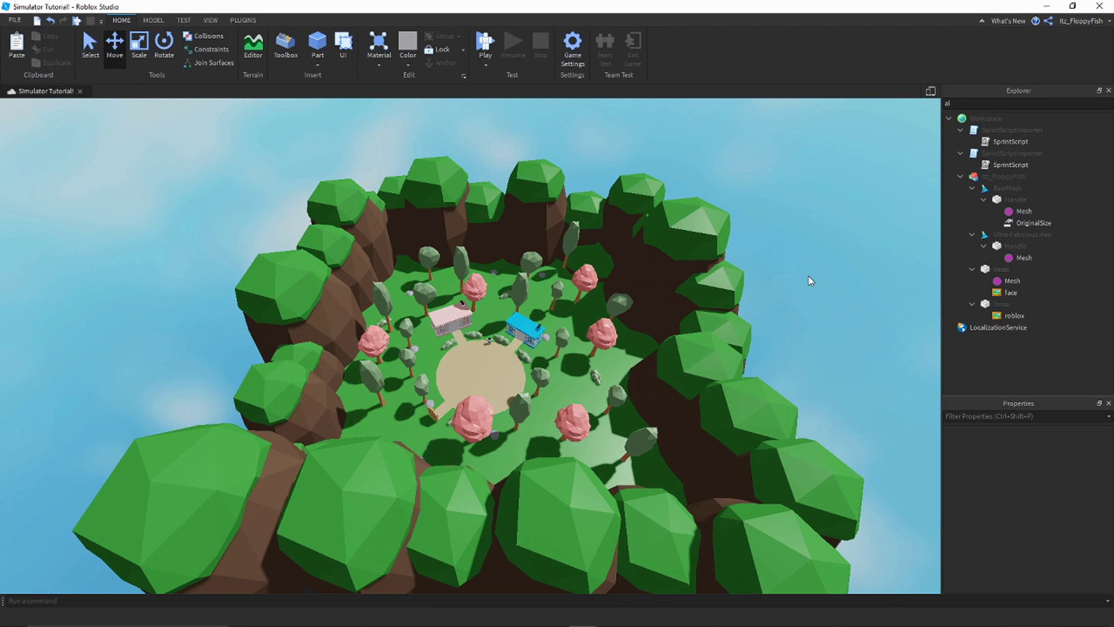
# - Examine the whole map from above, then the houses, bushes and spawned character from closer and ground-level views
pyautogui.press('w')
pyautogui.press('a')
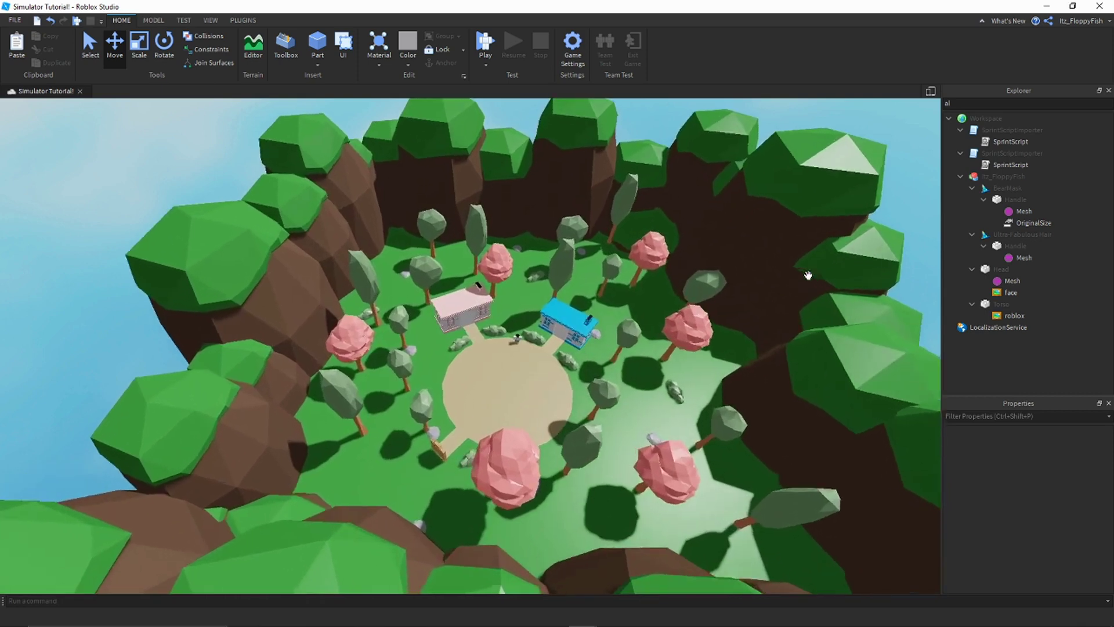
pyautogui.press('w')
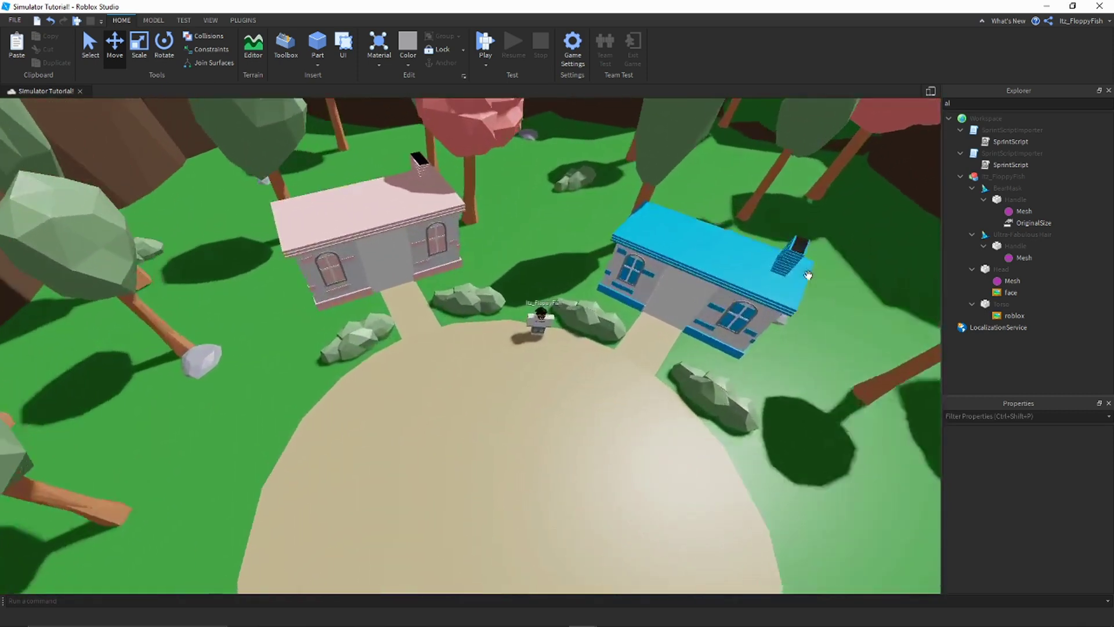
pyautogui.press('w')
pyautogui.moveTo(821, 353); pyautogui.dragTo(630, 281, button='right')
pyautogui.press('s')
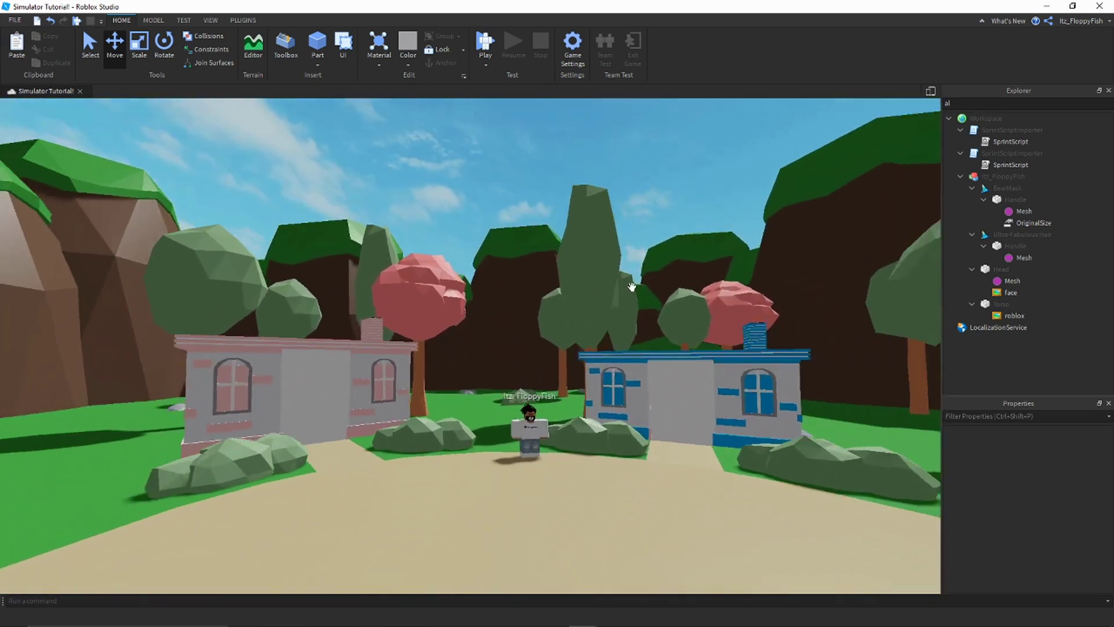
pyautogui.press('s')
pyautogui.press('a')
pyautogui.moveTo(539, 393); pyautogui.dragTo(592, 371, button='right')
pyautogui.press('d')
pyautogui.press('w')
pyautogui.press('a')
pyautogui.press('w')
pyautogui.press('s')
pyautogui.press('w')
pyautogui.moveTo(497, 261); pyautogui.dragTo(497, 261, button='right')
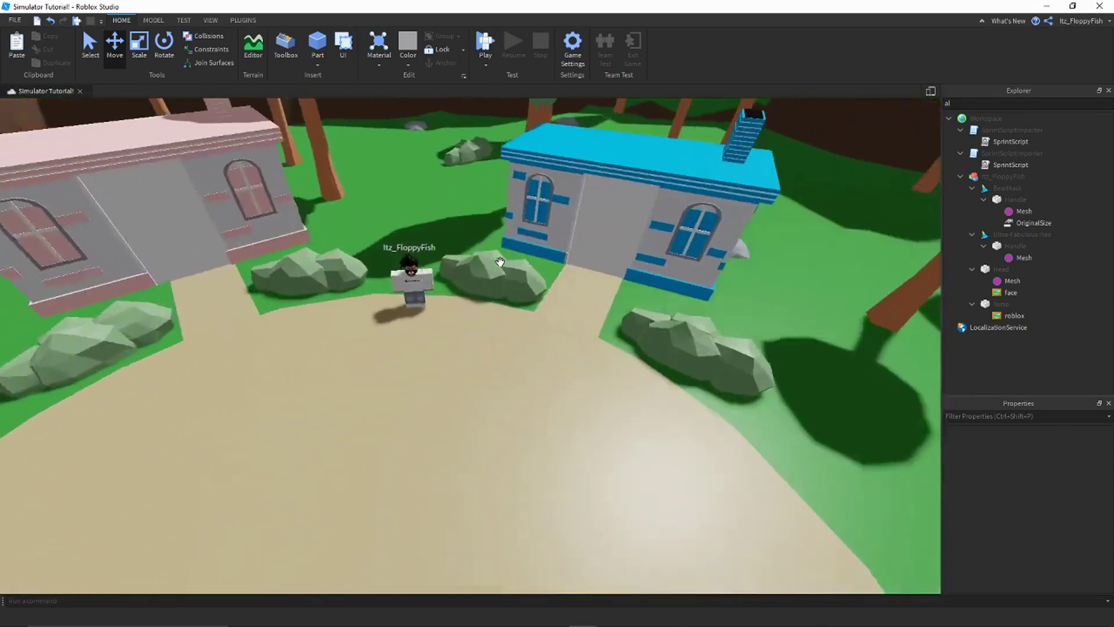
pyautogui.press('s')
pyautogui.moveTo(413, 309); pyautogui.dragTo(412, 308, button='right')
pyautogui.moveTo(195, 295); pyautogui.dragTo(345, 323, button='right')
pyautogui.press('s')
pyautogui.press('w')
pyautogui.press('s')
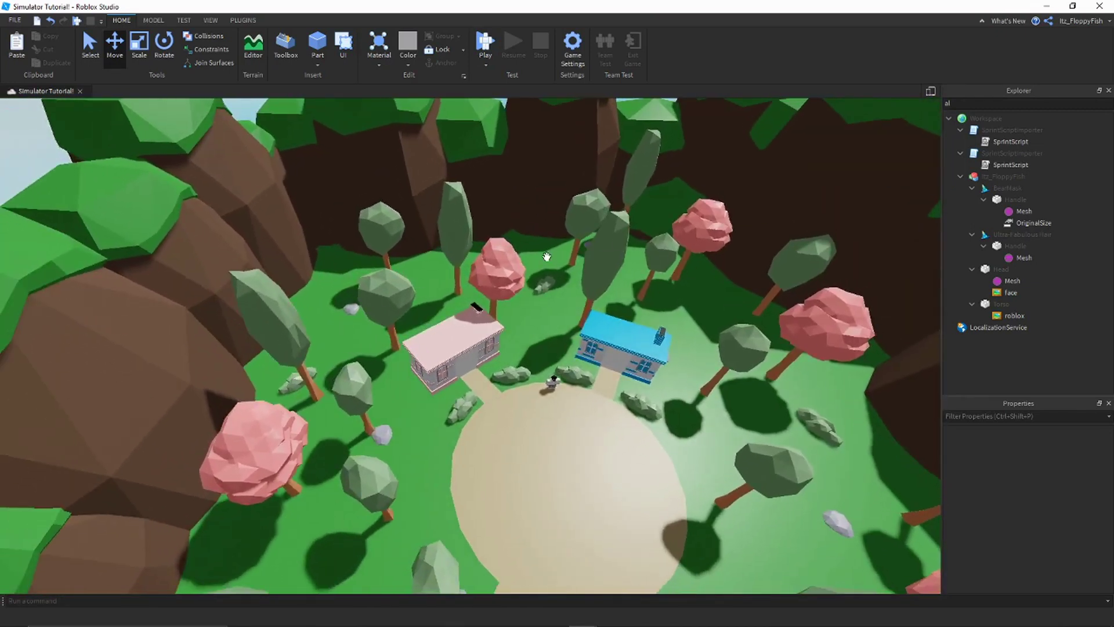
# - Lower the Pink Tree 1 beside the glowing portal so its trunk sits in the ground
pyautogui.moveTo(546, 256); pyautogui.dragTo(586, 360, button='right')
pyautogui.press('w')
pyautogui.press('w')
pyautogui.press('w')
pyautogui.press('q')
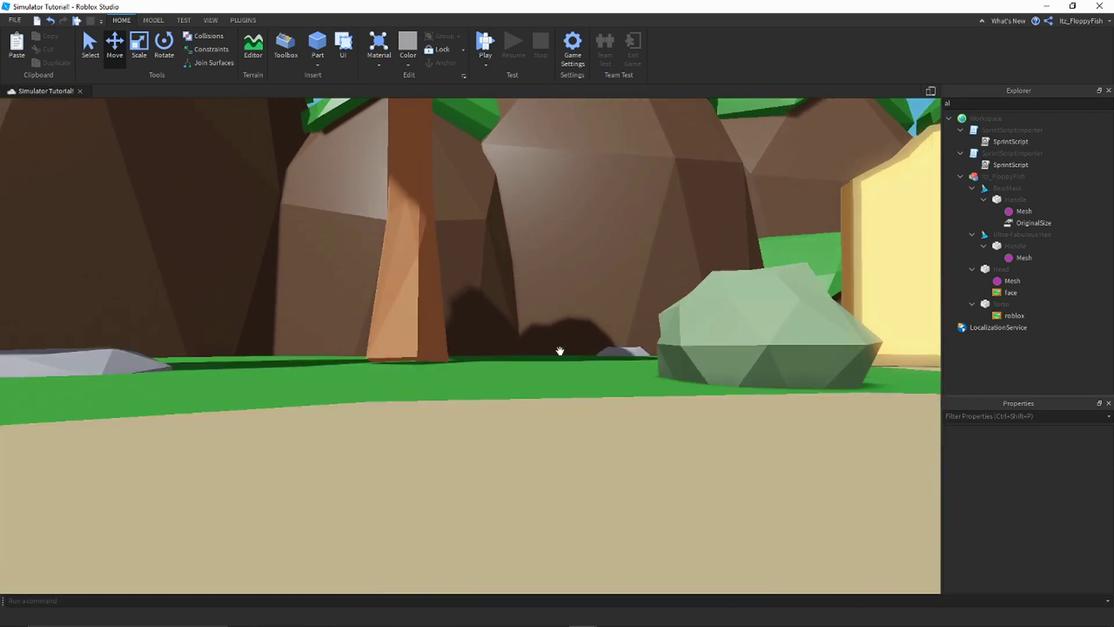
pyautogui.click(408, 378)
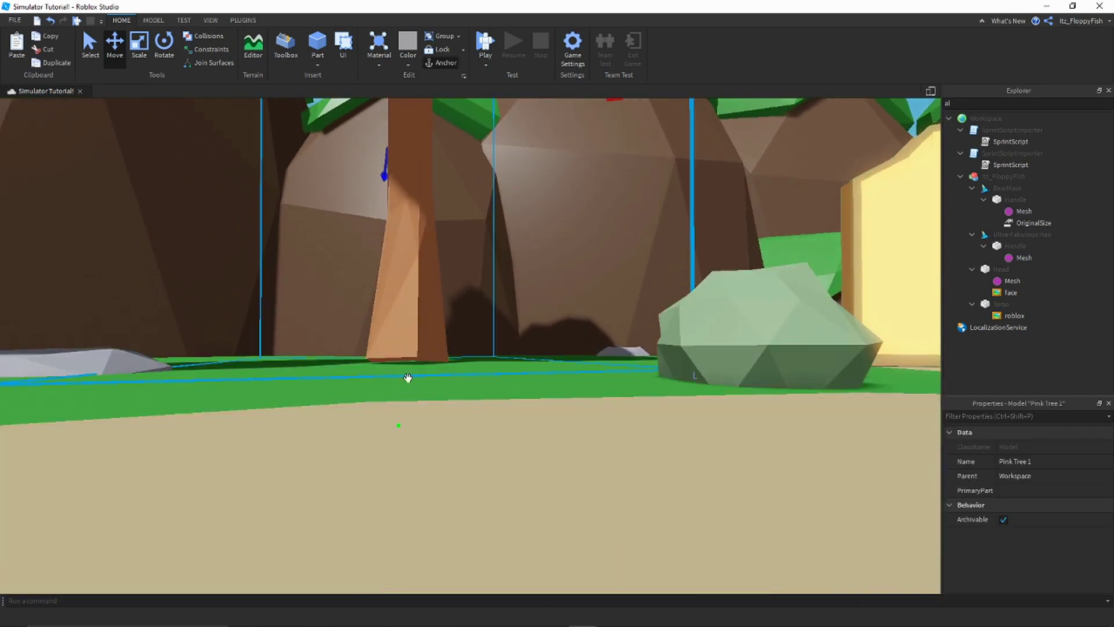
pyautogui.click(396, 436)
# - Lower the Tree 3 on the grass beside the sand platform so its trunk sinks into the ground
pyautogui.press('s')
pyautogui.press('w')
pyautogui.moveTo(458, 416); pyautogui.dragTo(482, 401, button='right')
pyautogui.press('q')
pyautogui.click(659, 418)
pyautogui.moveTo(660, 418); pyautogui.dragTo(659, 418, button='right')
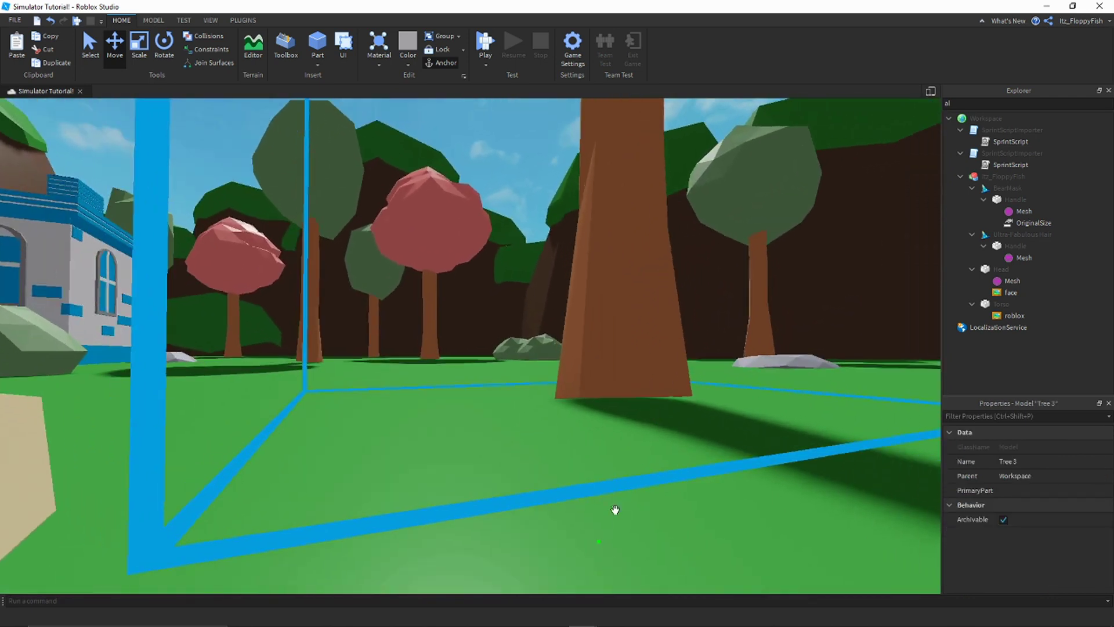
pyautogui.moveTo(598, 541); pyautogui.dragTo(594, 560)
# - Lower the Tree 3 next to the blue house until its trunk reaches into the ground, and clear the selection
pyautogui.press('e')
pyautogui.press('w')
pyautogui.moveTo(604, 448); pyautogui.dragTo(587, 402, button='right')
pyautogui.press('q')
pyautogui.press('q')
pyautogui.press('e')
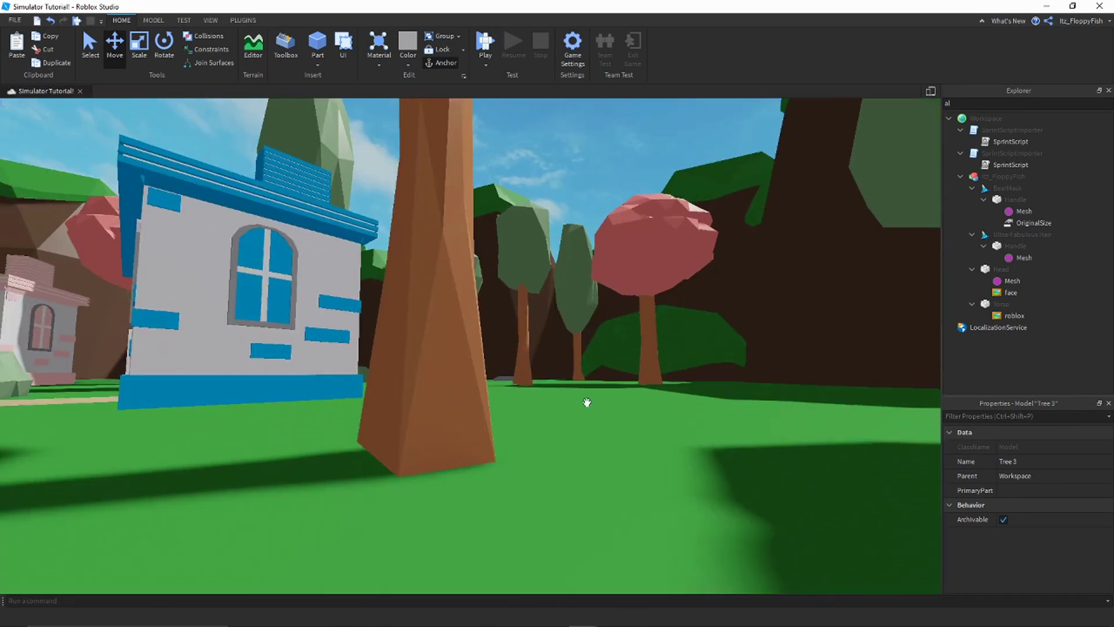
pyautogui.press('q')
pyautogui.scroll(2, 488, 399)
pyautogui.scroll(-3, 493, 392)
pyautogui.moveTo(448, 422); pyautogui.dragTo(443, 443)
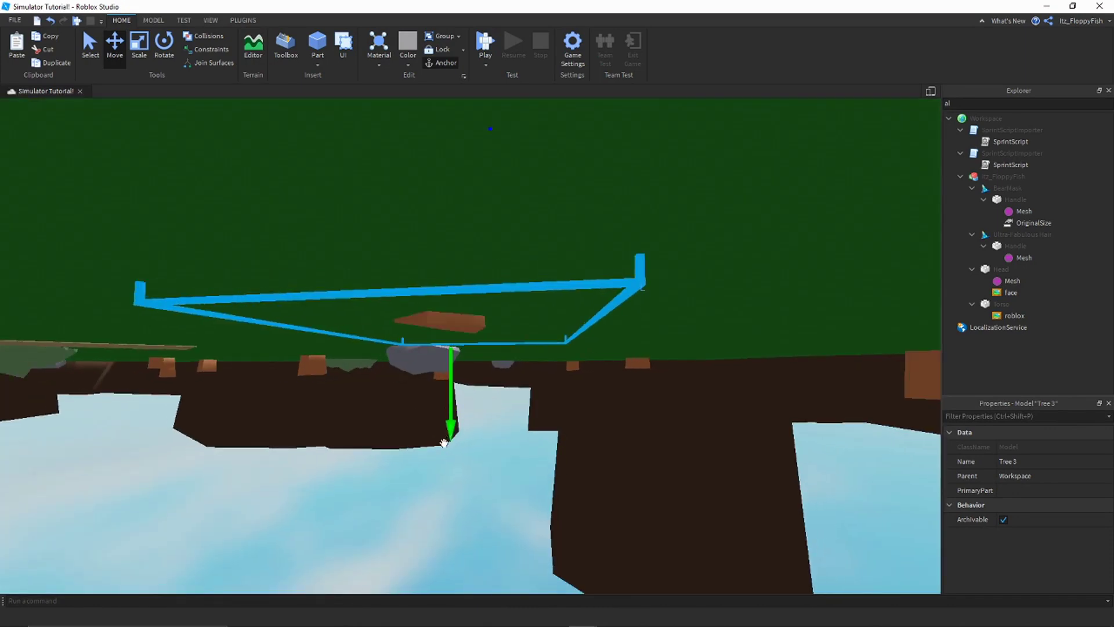
pyautogui.click(492, 470)
# - Inspect the spawned character up close and the houses, platform, portal and mountains from farther back
pyautogui.moveTo(492, 469); pyautogui.dragTo(491, 466, button='right')
pyautogui.press('q')
pyautogui.press('e')
pyautogui.press('e')
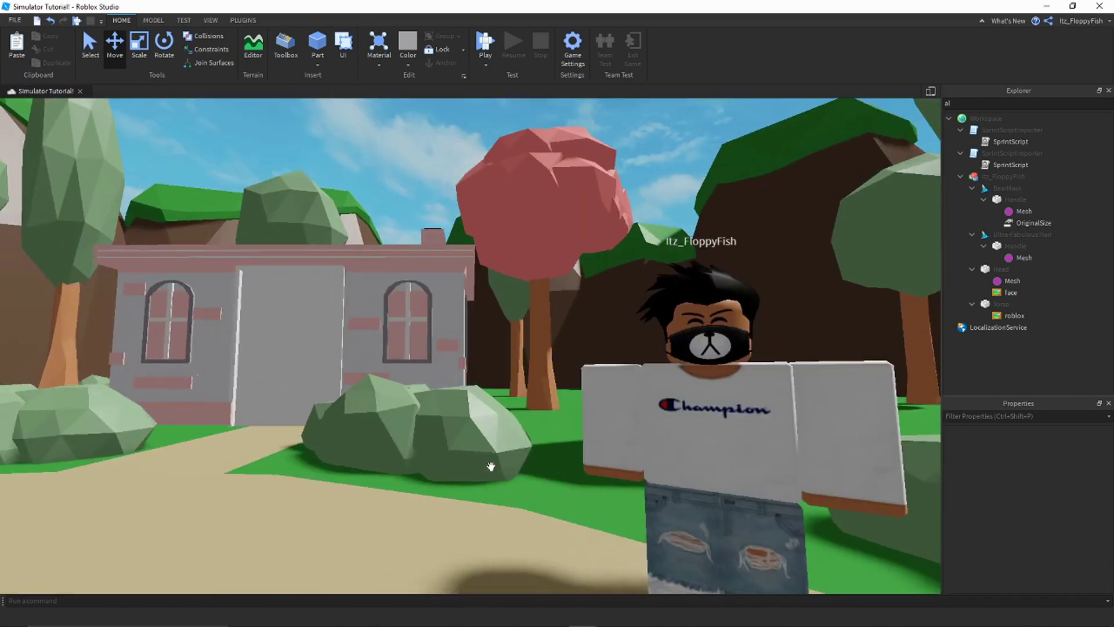
pyautogui.scroll(3, 491, 466)
pyautogui.scroll(-8, 552, 463)
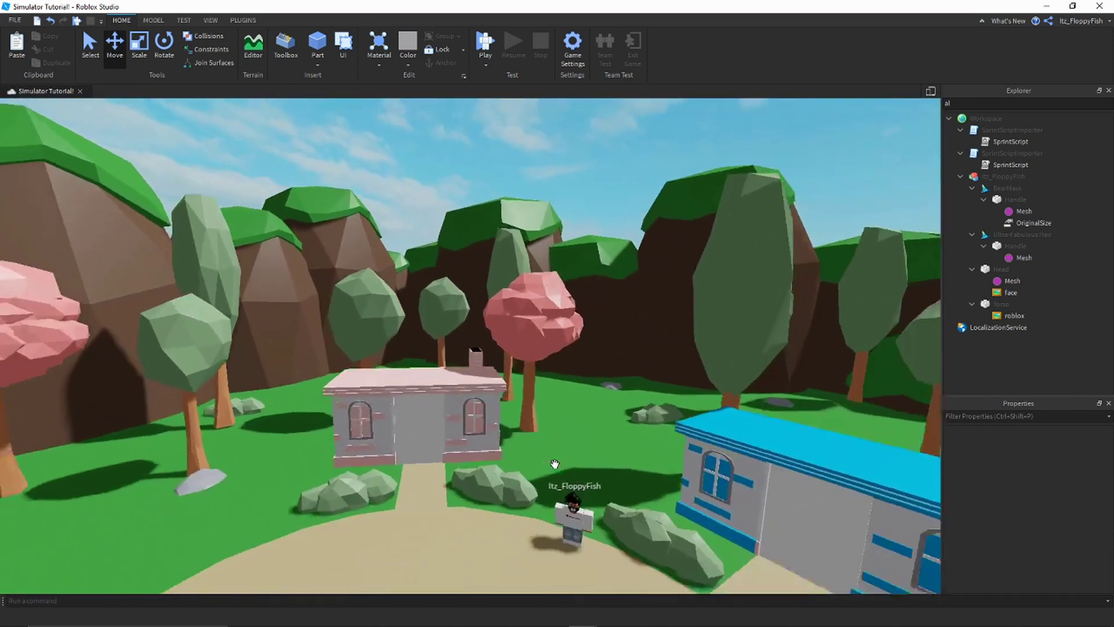
pyautogui.scroll(-2, 555, 463)
pyautogui.scroll(6, 555, 463)
pyautogui.scroll(-5, 554, 463)
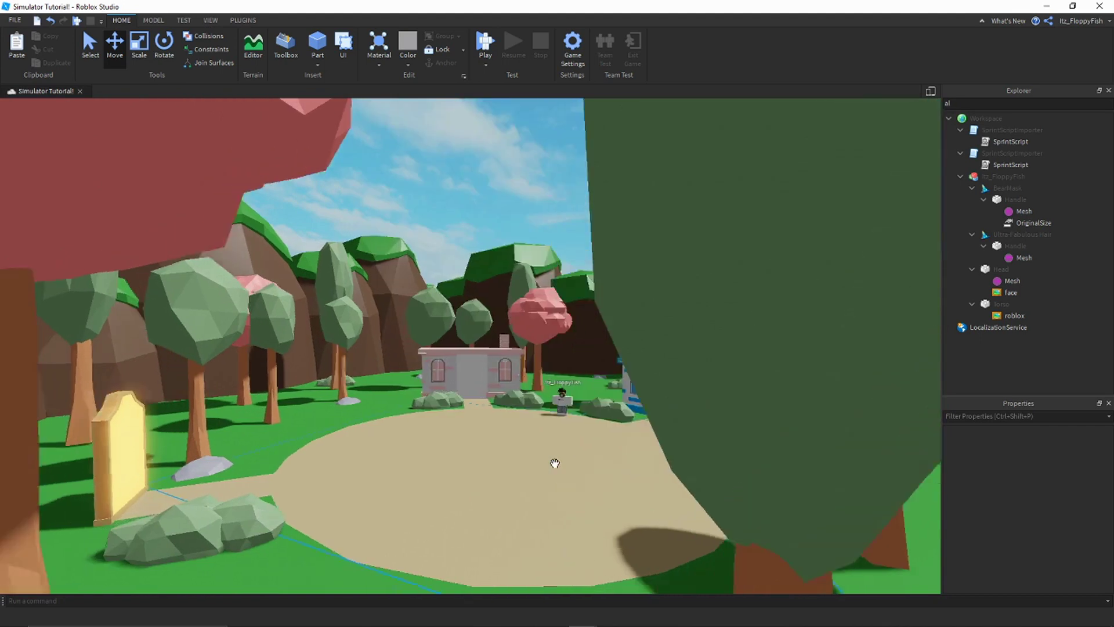